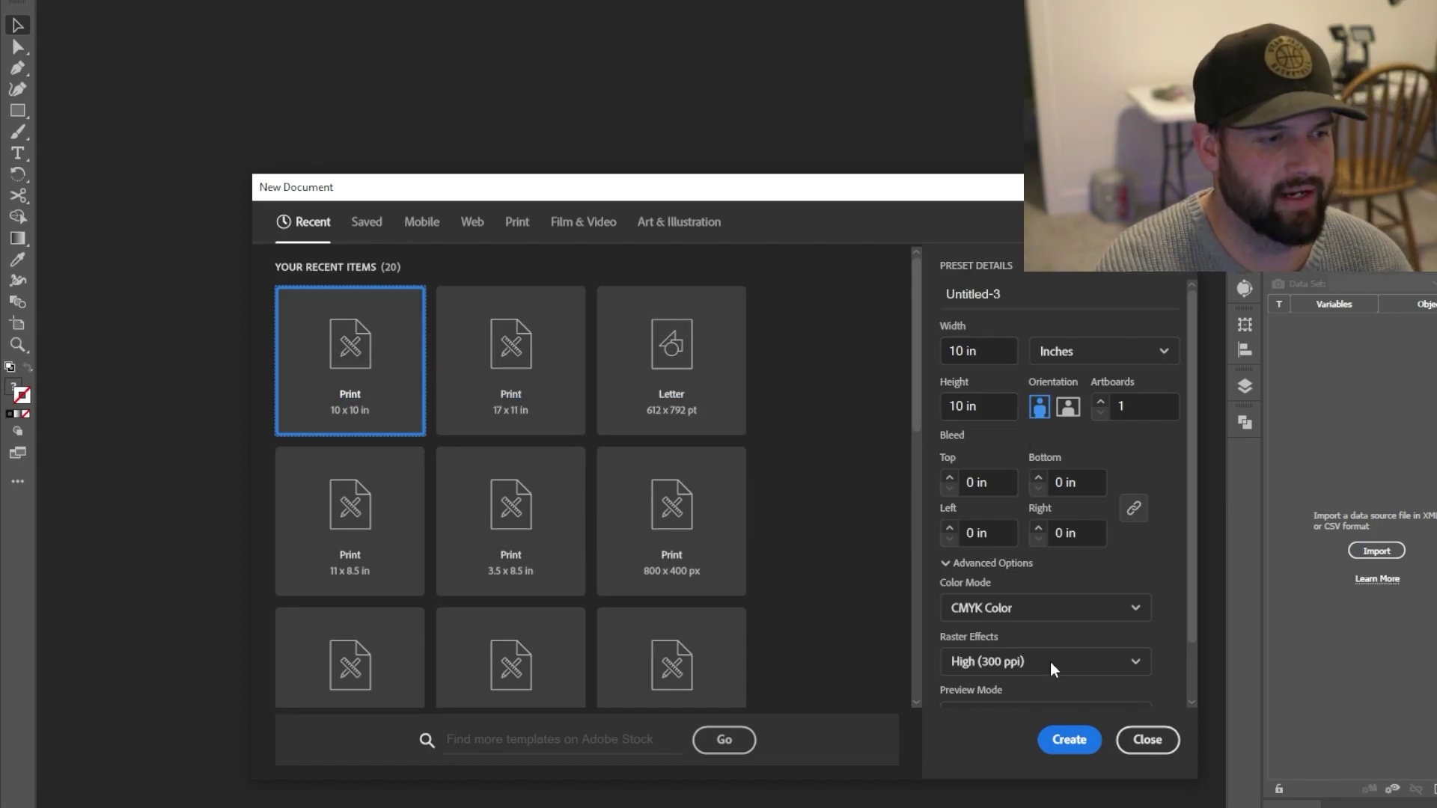
# Step: Create a new blank document from the Print 10 × 10 in preset
pyautogui.click(1069, 740)
pyautogui.press('z')
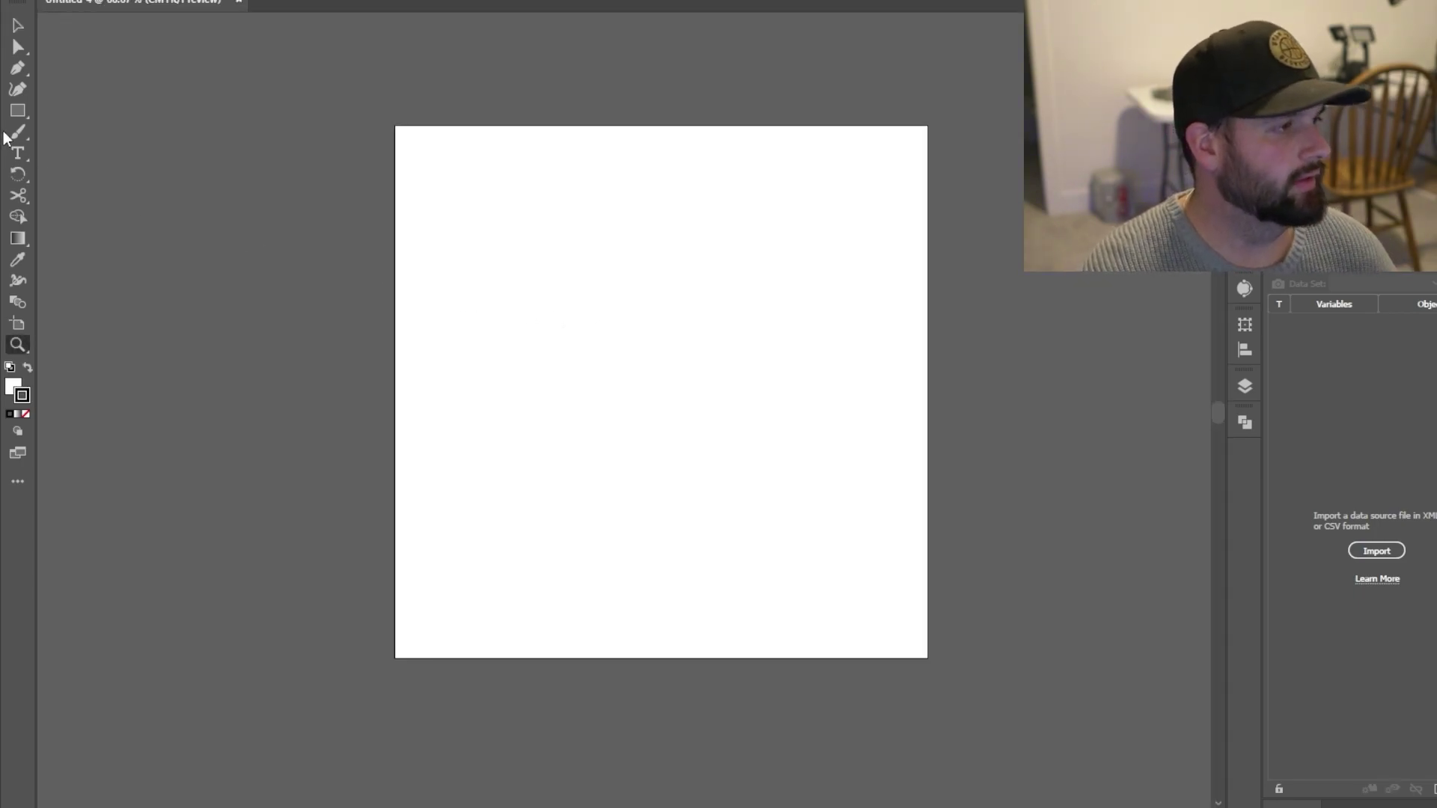
# Step: Draw a black-filled square near the top of the artboard and shrink it to about 0.85 in
pyautogui.click(15, 112)
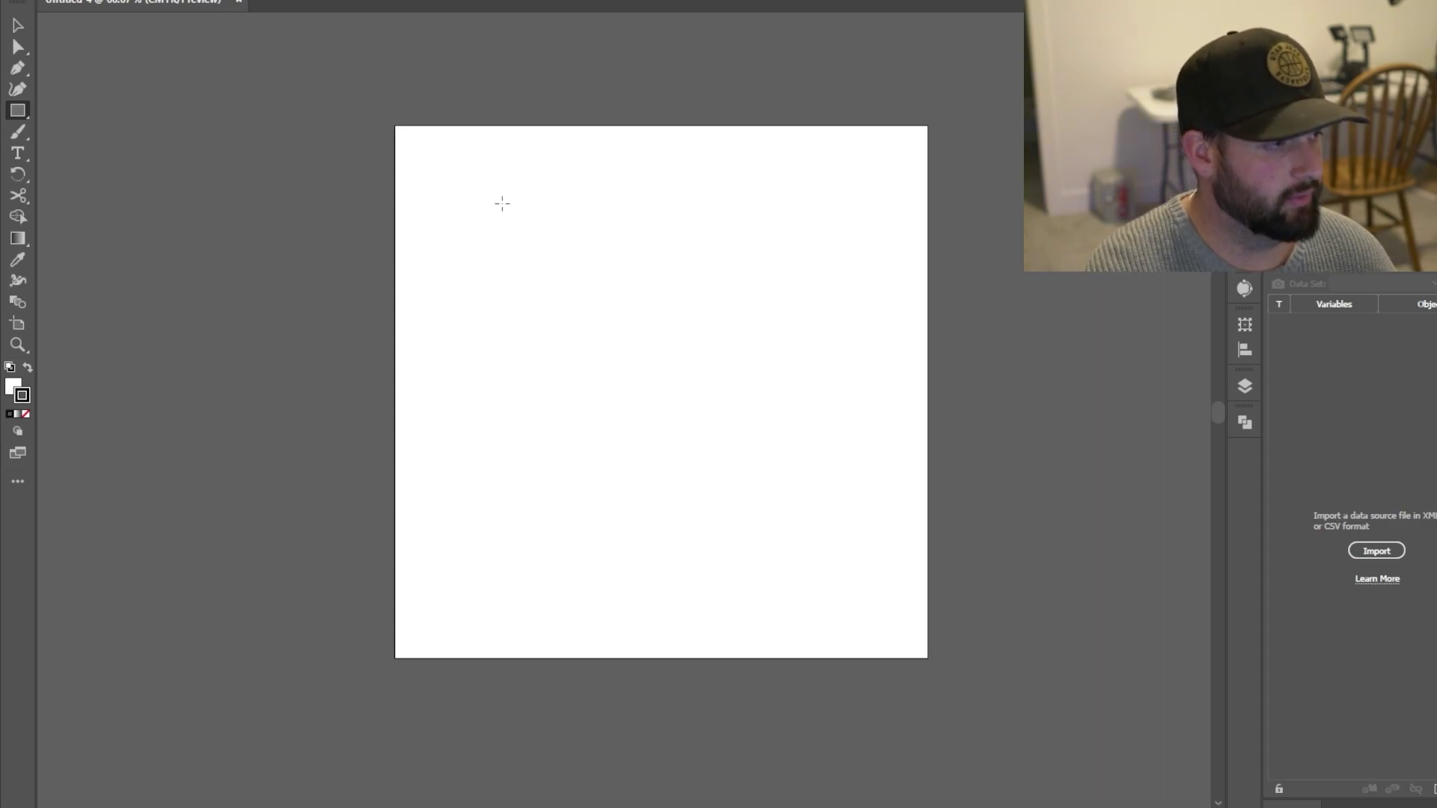
pyautogui.moveTo(534, 177); pyautogui.dragTo(649, 383)
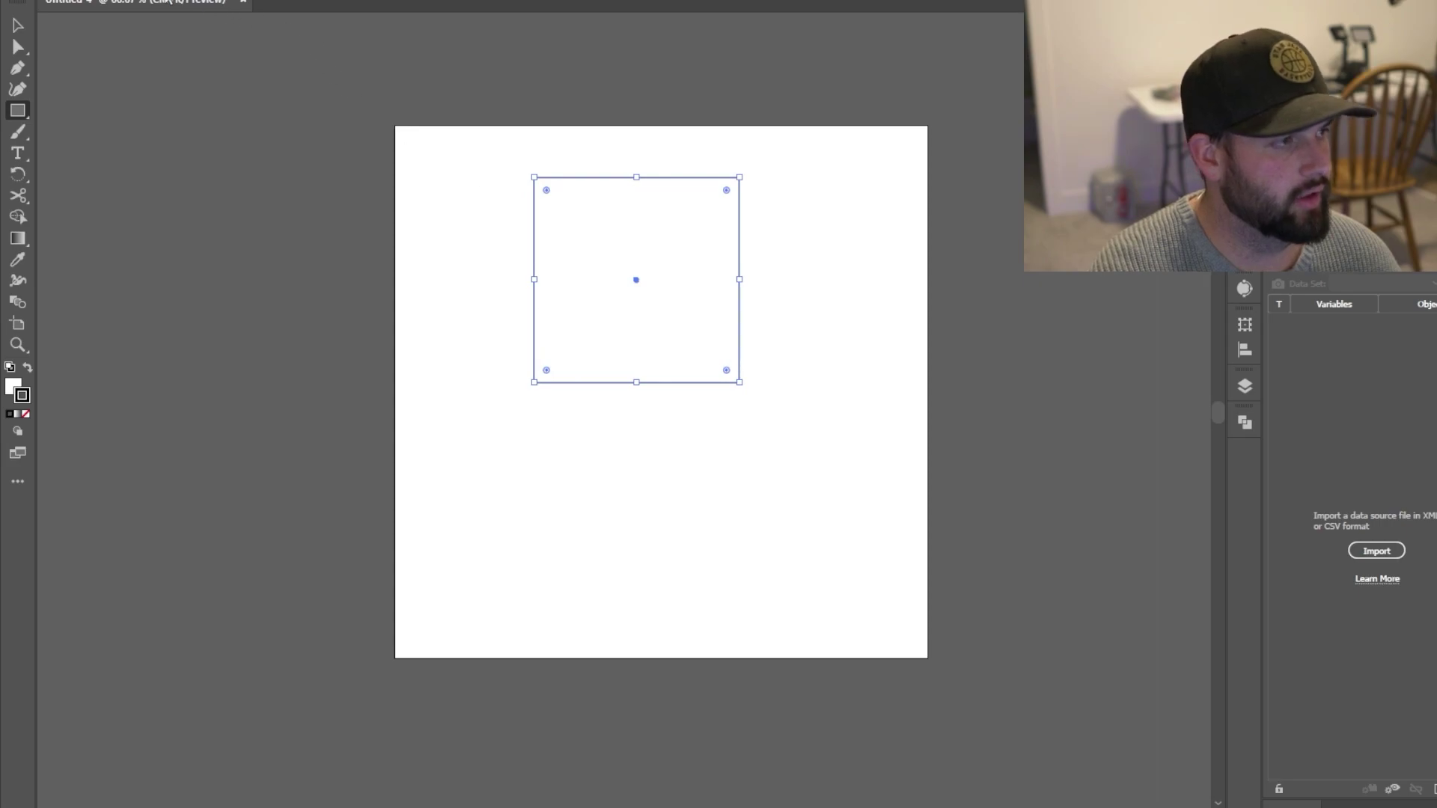
pyautogui.click(50, 4)
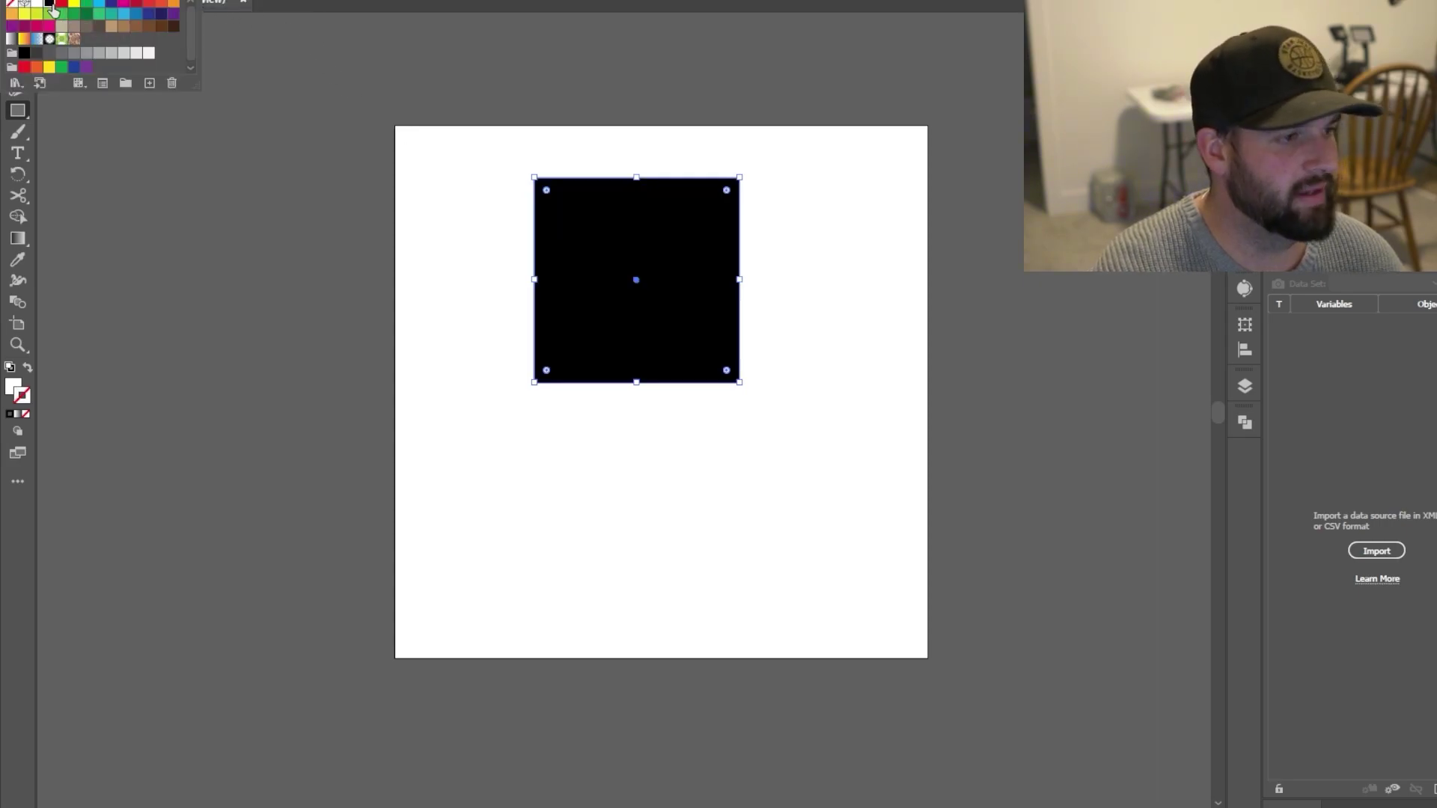
pyautogui.press('Escape')
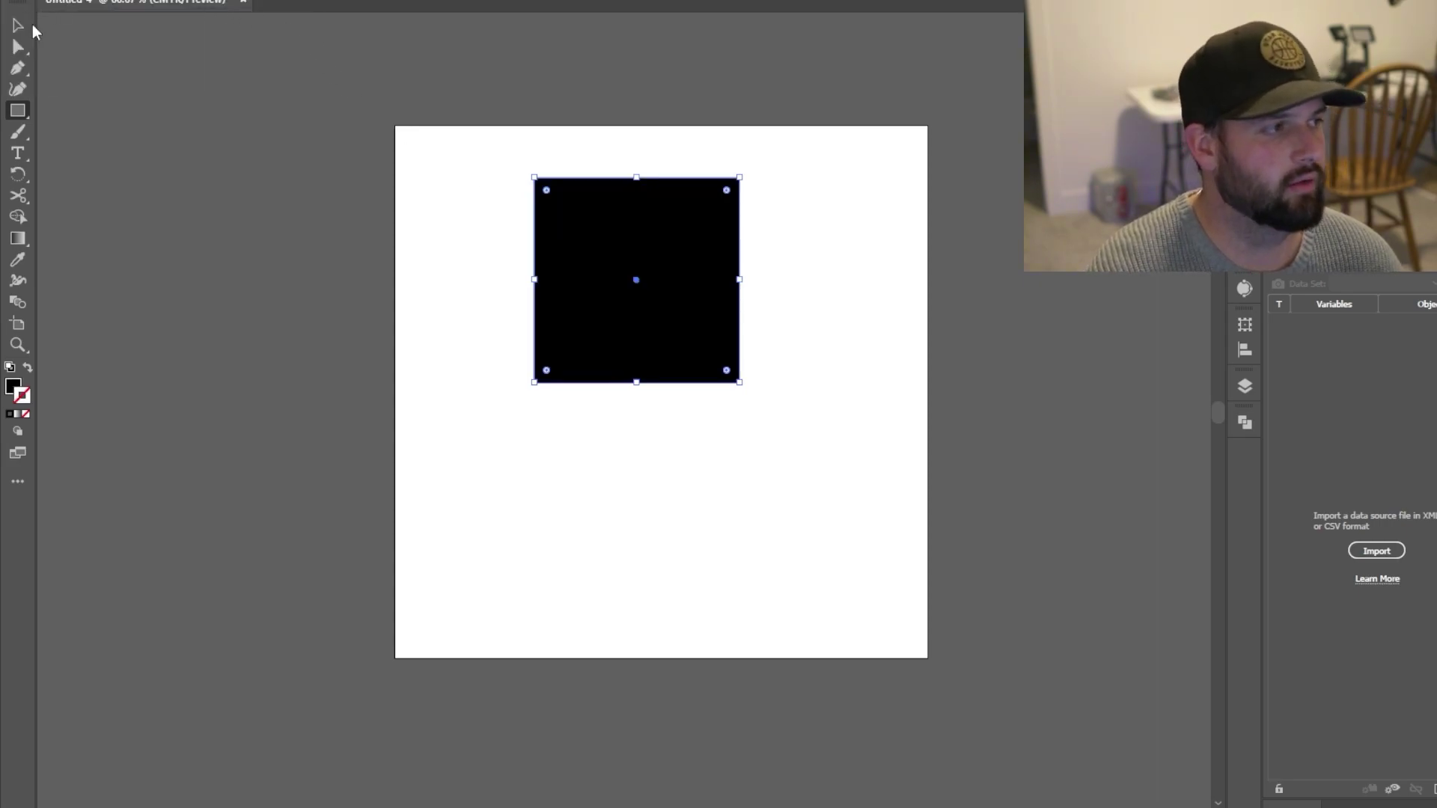
pyautogui.click(28, 26)
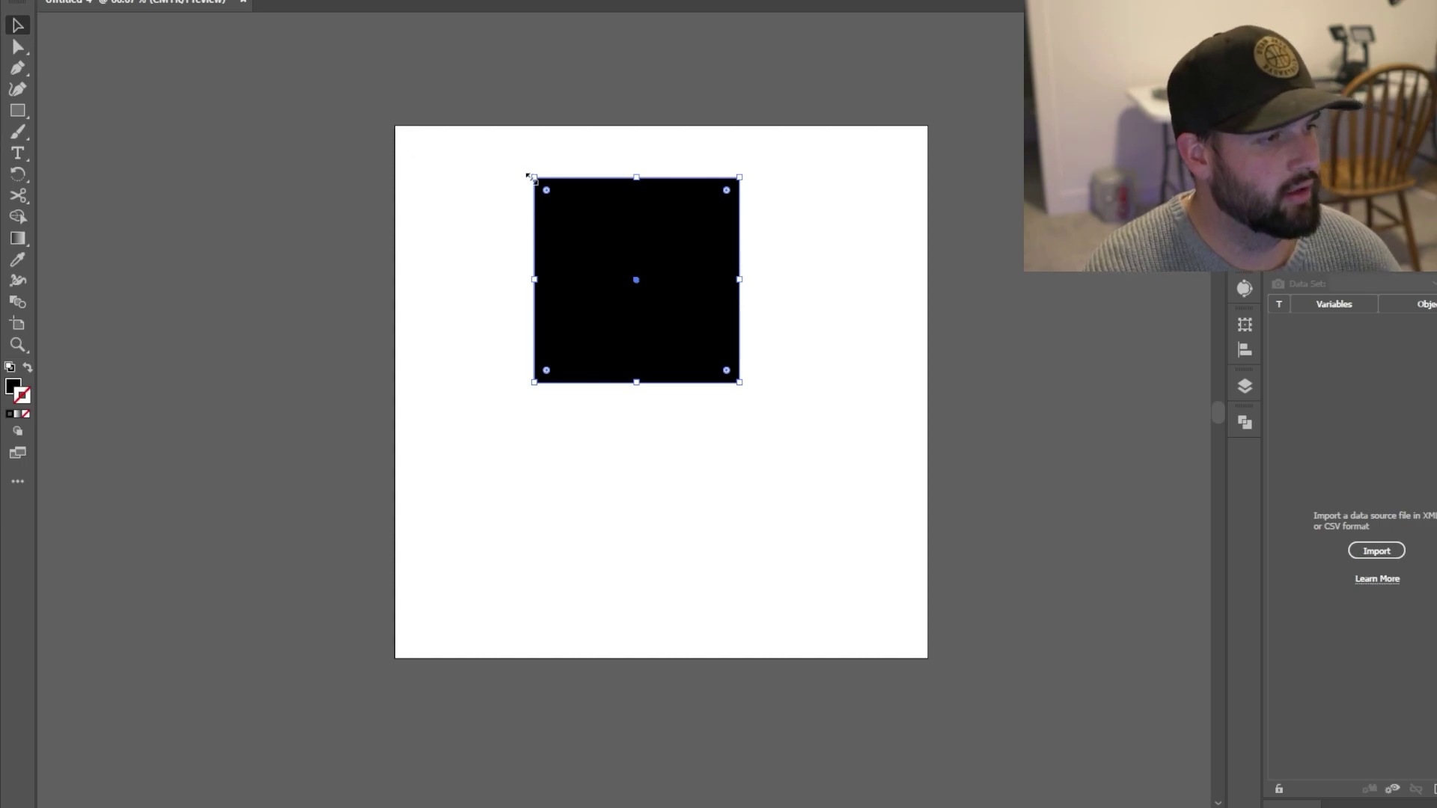
pyautogui.moveTo(532, 176); pyautogui.dragTo(1031, 309)
# Step: Duplicate the black square side by side into a seamless row of six
pyautogui.click(20, 347)
pyautogui.click(17, 29)
pyautogui.hotkey('ctrl', 'shift', 'b')
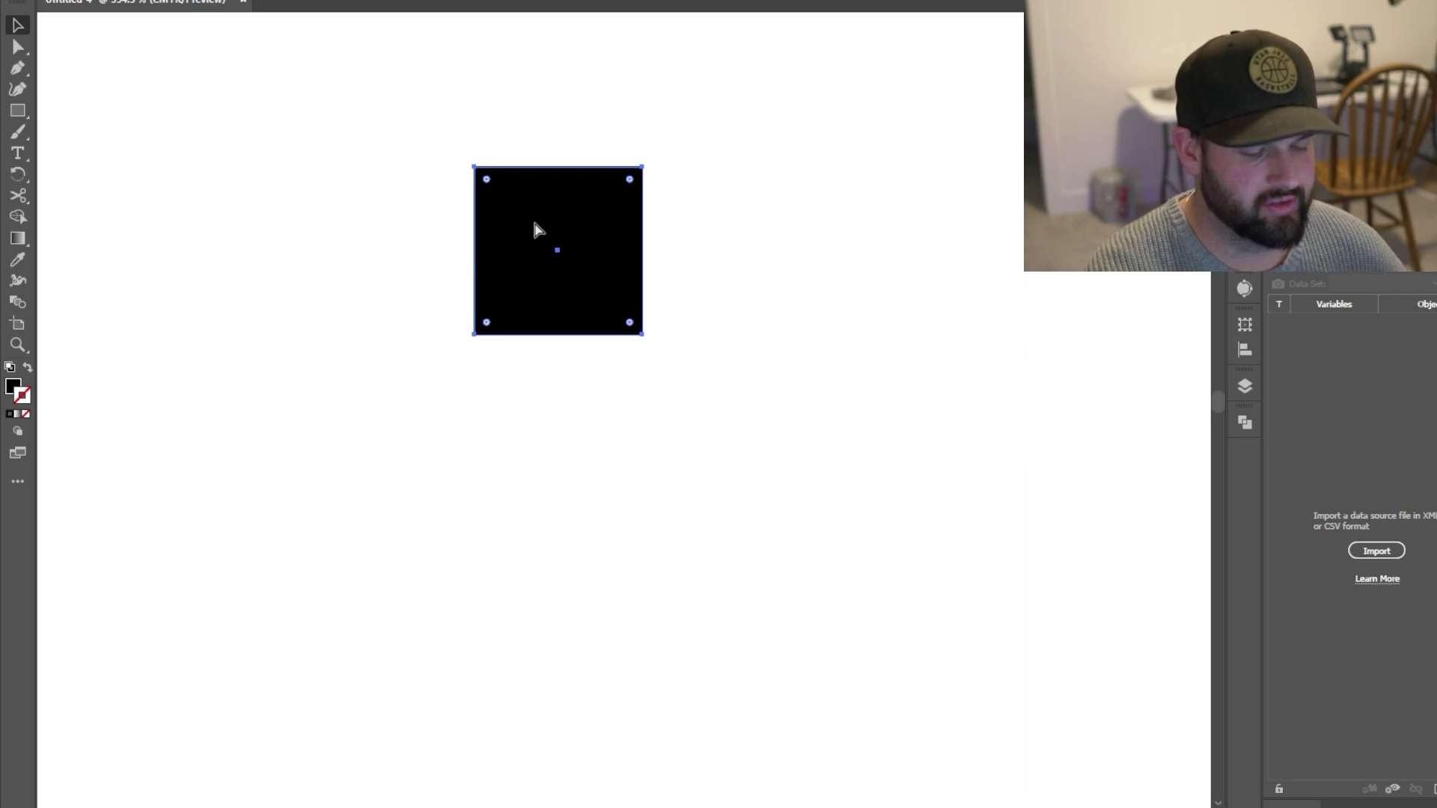
pyautogui.moveTo(534, 224); pyautogui.dragTo(696, 262)
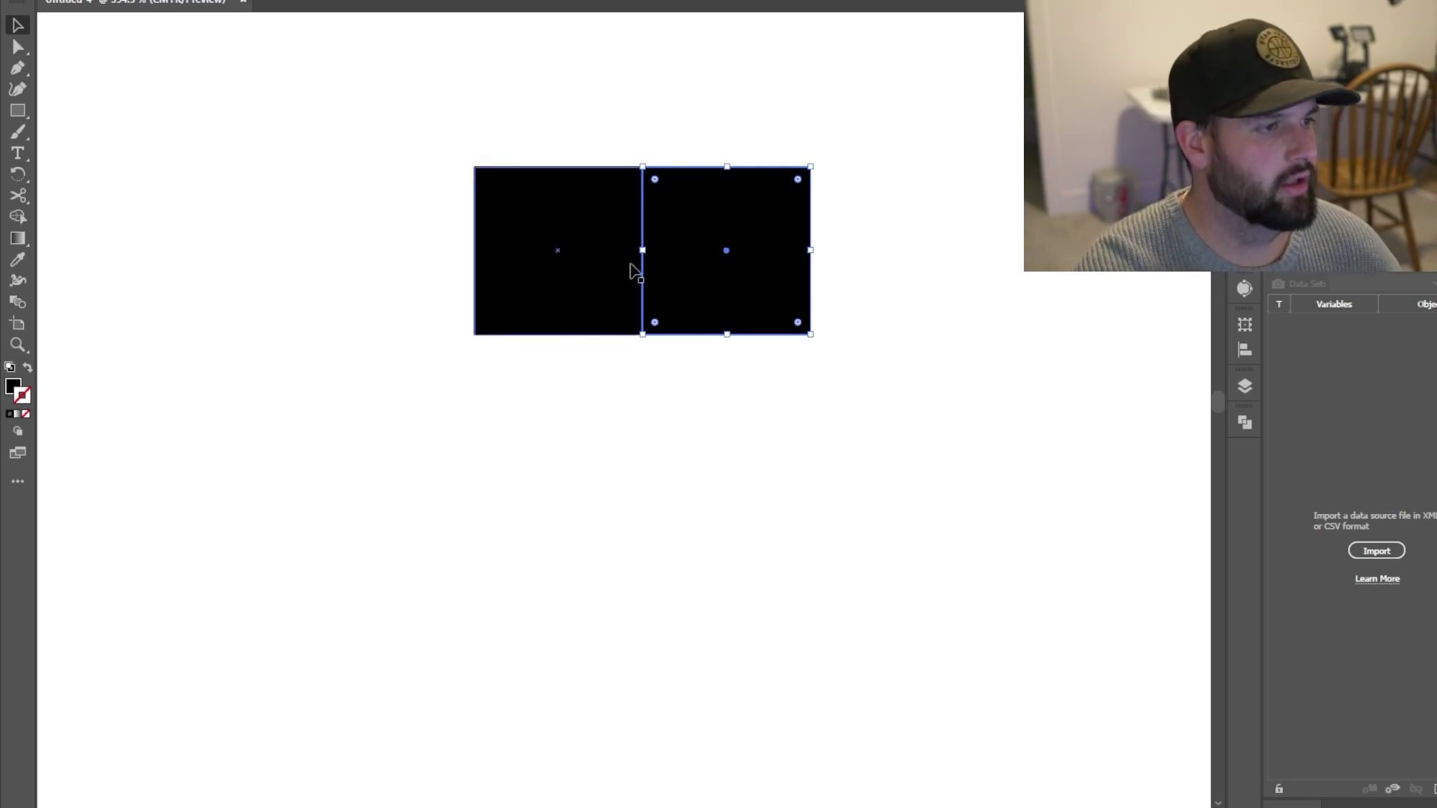
pyautogui.moveTo(927, 119); pyautogui.dragTo(483, 385)
pyautogui.press('a')
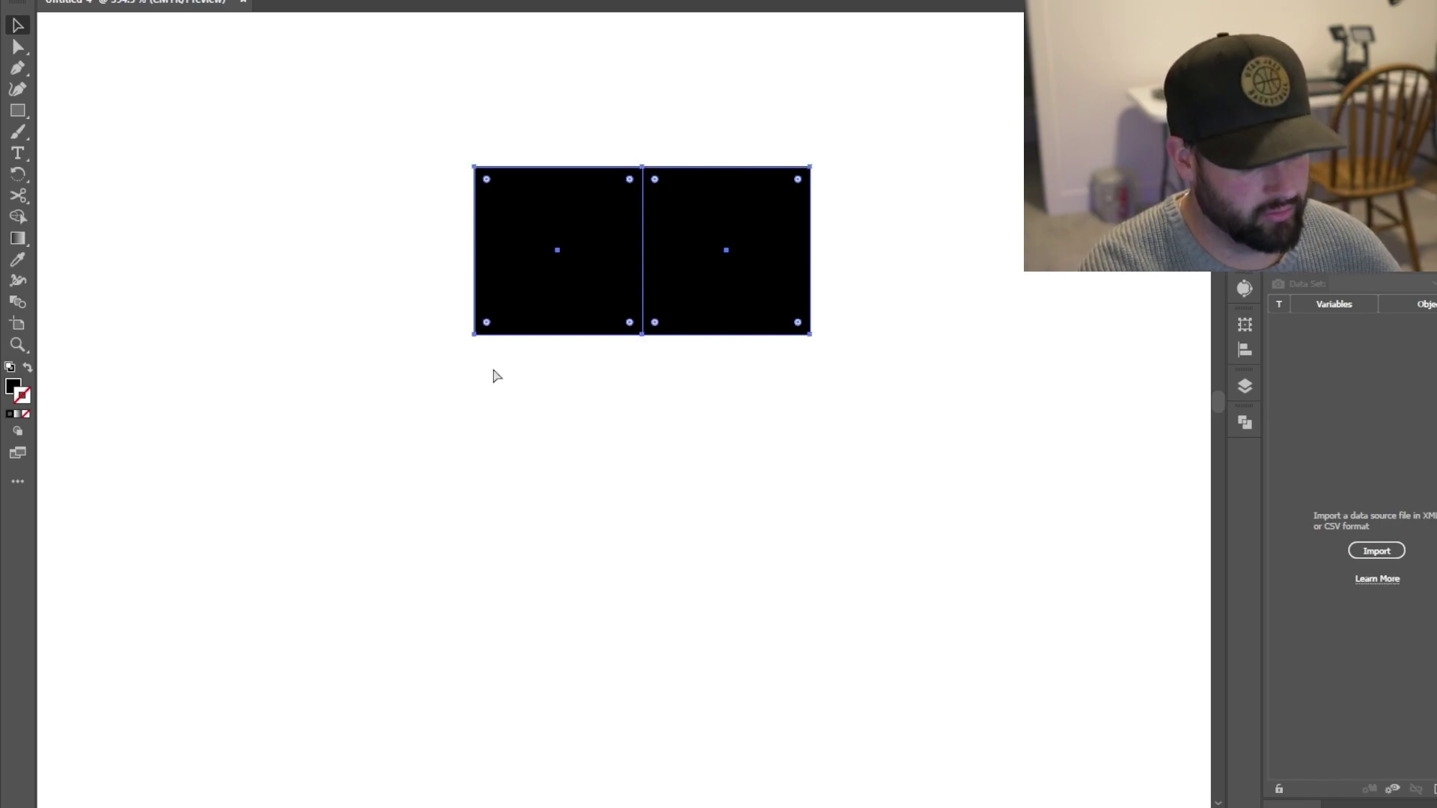
pyautogui.moveTo(527, 232); pyautogui.dragTo(860, 250)
pyautogui.hscroll(5, 654, 405)
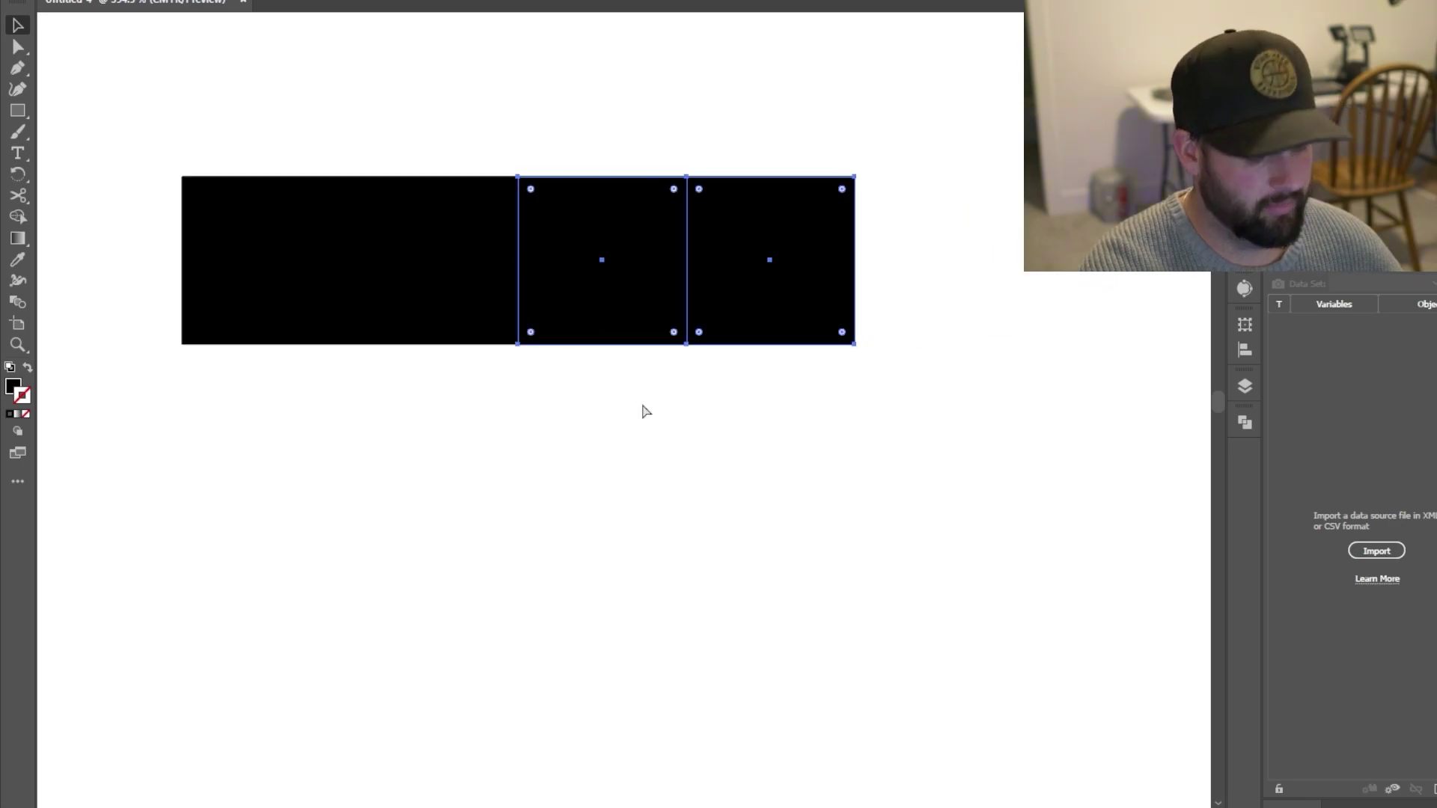
pyautogui.hotkey('ctrl', 'v')
pyautogui.moveTo(554, 425); pyautogui.dragTo(952, 279)
# Step: Copy the row of six squares and snap it directly underneath as a second row
pyautogui.moveTo(138, 153); pyautogui.dragTo(1194, 417)
pyautogui.press('a')
pyautogui.moveTo(843, 257); pyautogui.dragTo(779, 407)
pyautogui.moveTo(526, 397); pyautogui.dragTo(588, 418)
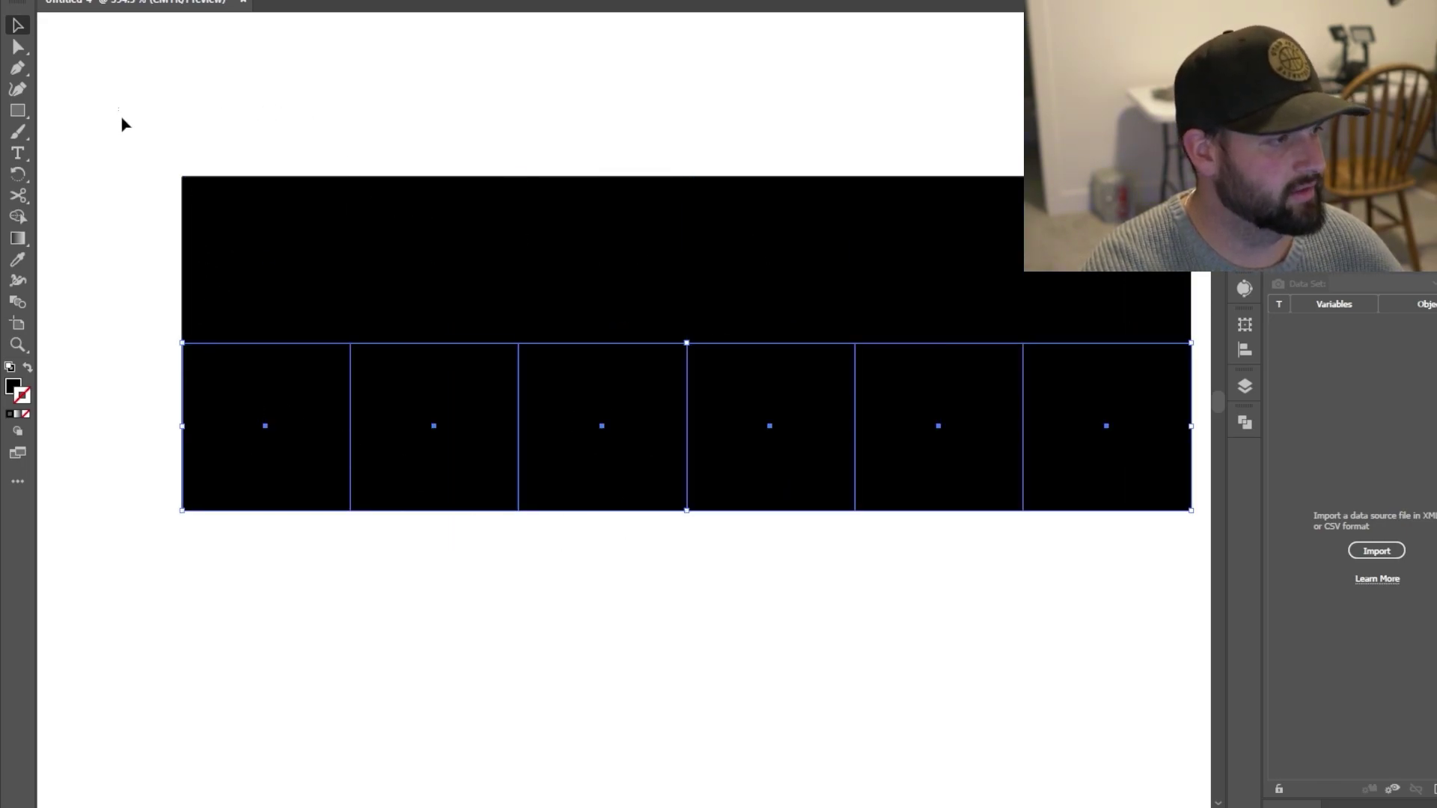
pyautogui.scroll(-3, 127, 131)
pyautogui.click(441, 192)
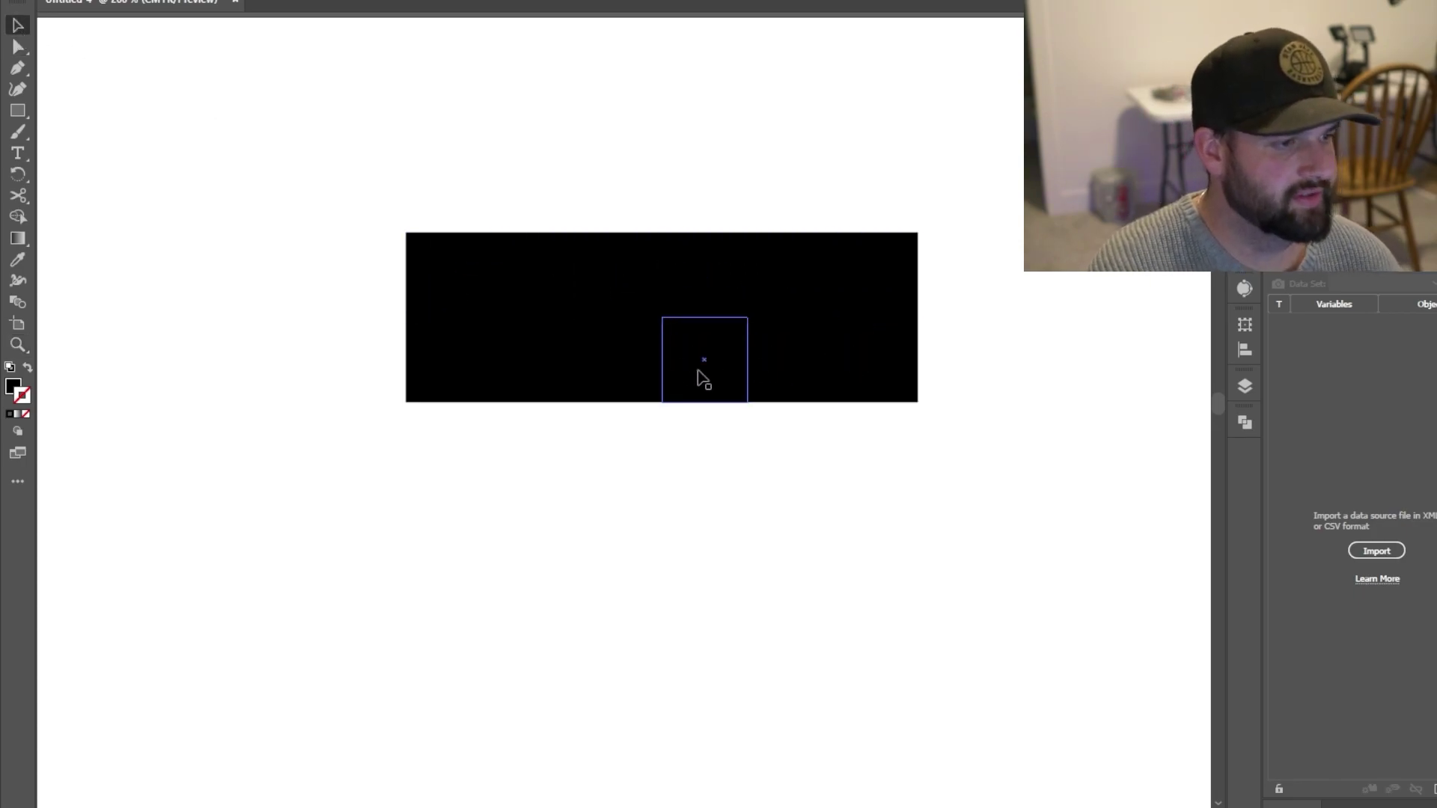
# Step: Copy and paste the twelve squares below the block, undoing the misplaced paste
pyautogui.moveTo(347, 189); pyautogui.dragTo(1005, 470)
pyautogui.press('a')
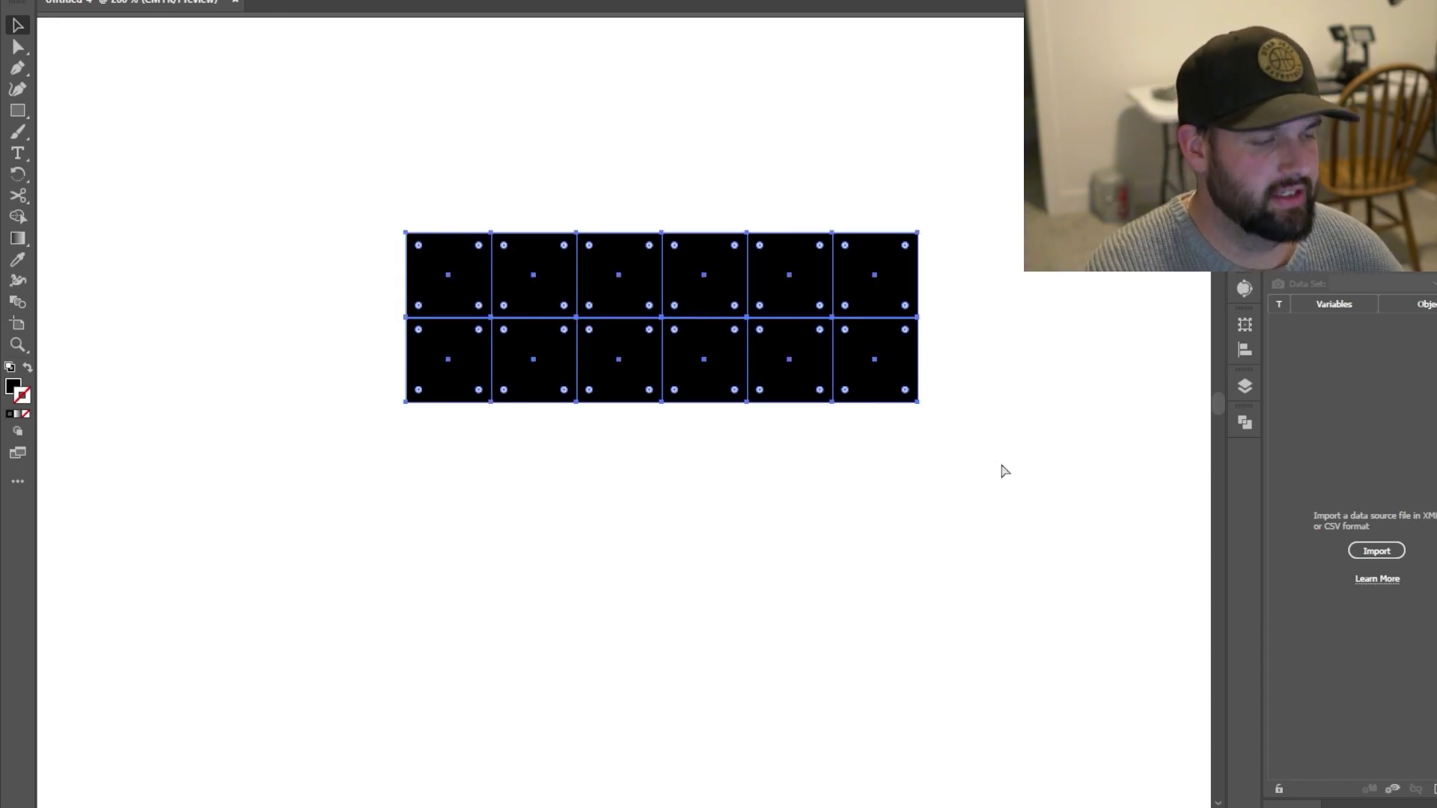
pyautogui.hotkey('ctrl', 'c')
pyautogui.hotkey('ctrl', 'v')
pyautogui.moveTo(712, 344); pyautogui.dragTo(751, 422)
pyautogui.scroll(-3, 818, 475)
pyautogui.hotkey('ctrl', 'z')
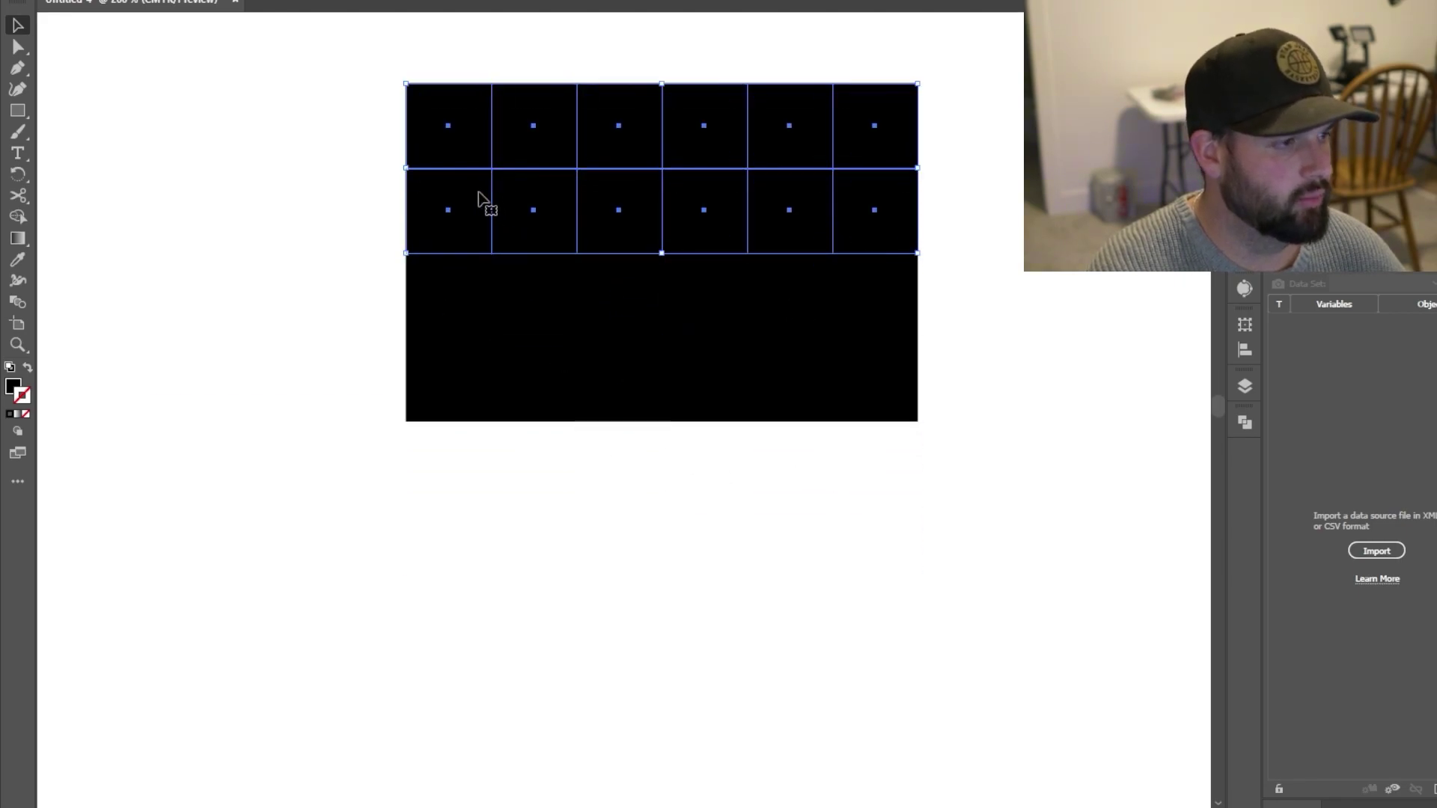
# Step: Add copied rows beneath until the black block is six wide and eight rows tall
pyautogui.moveTo(473, 200); pyautogui.dragTo(468, 544)
pyautogui.scroll(-3, 529, 474)
pyautogui.hotkey('ctrl', 'z')
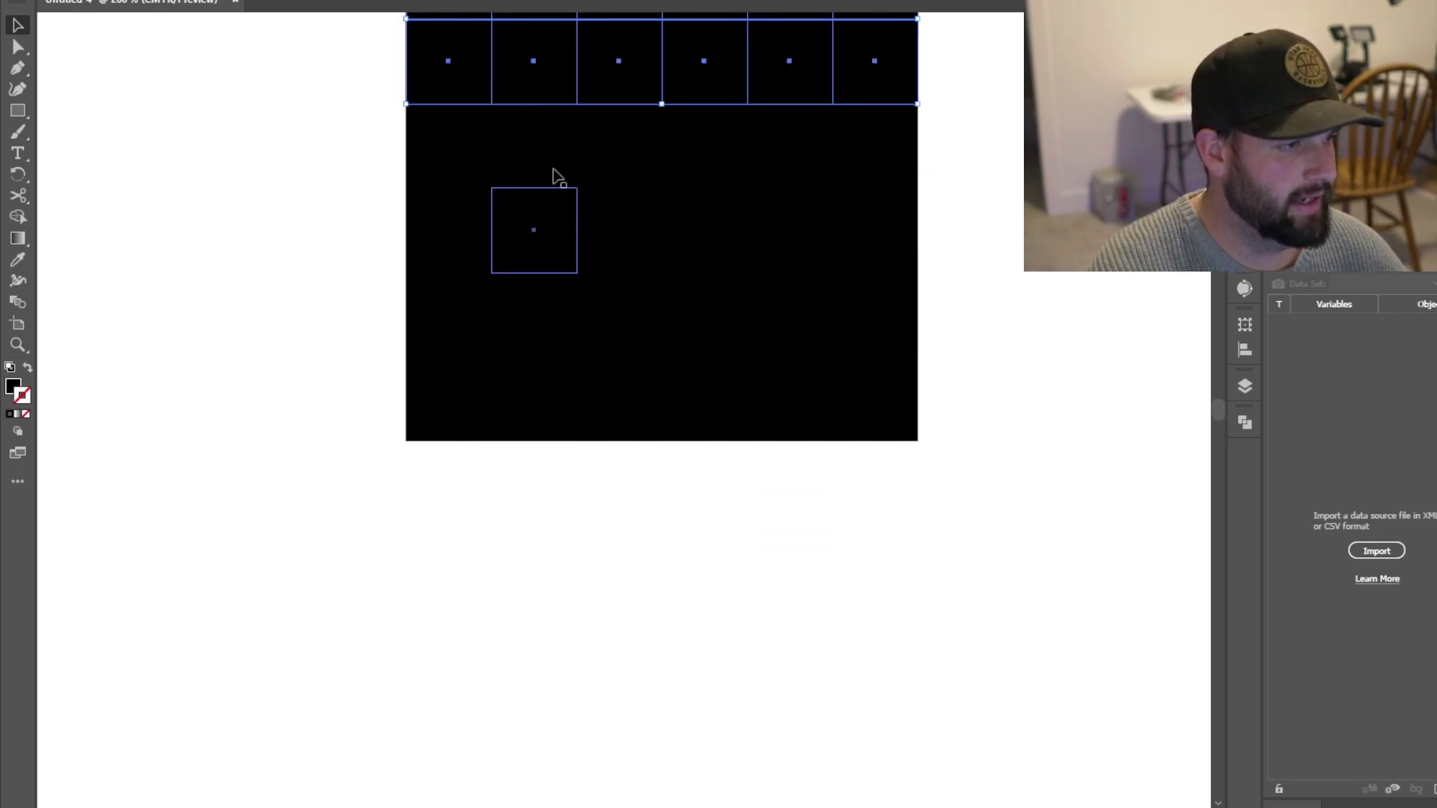
pyautogui.moveTo(530, 70); pyautogui.dragTo(523, 577)
pyautogui.scroll(2, 452, 375)
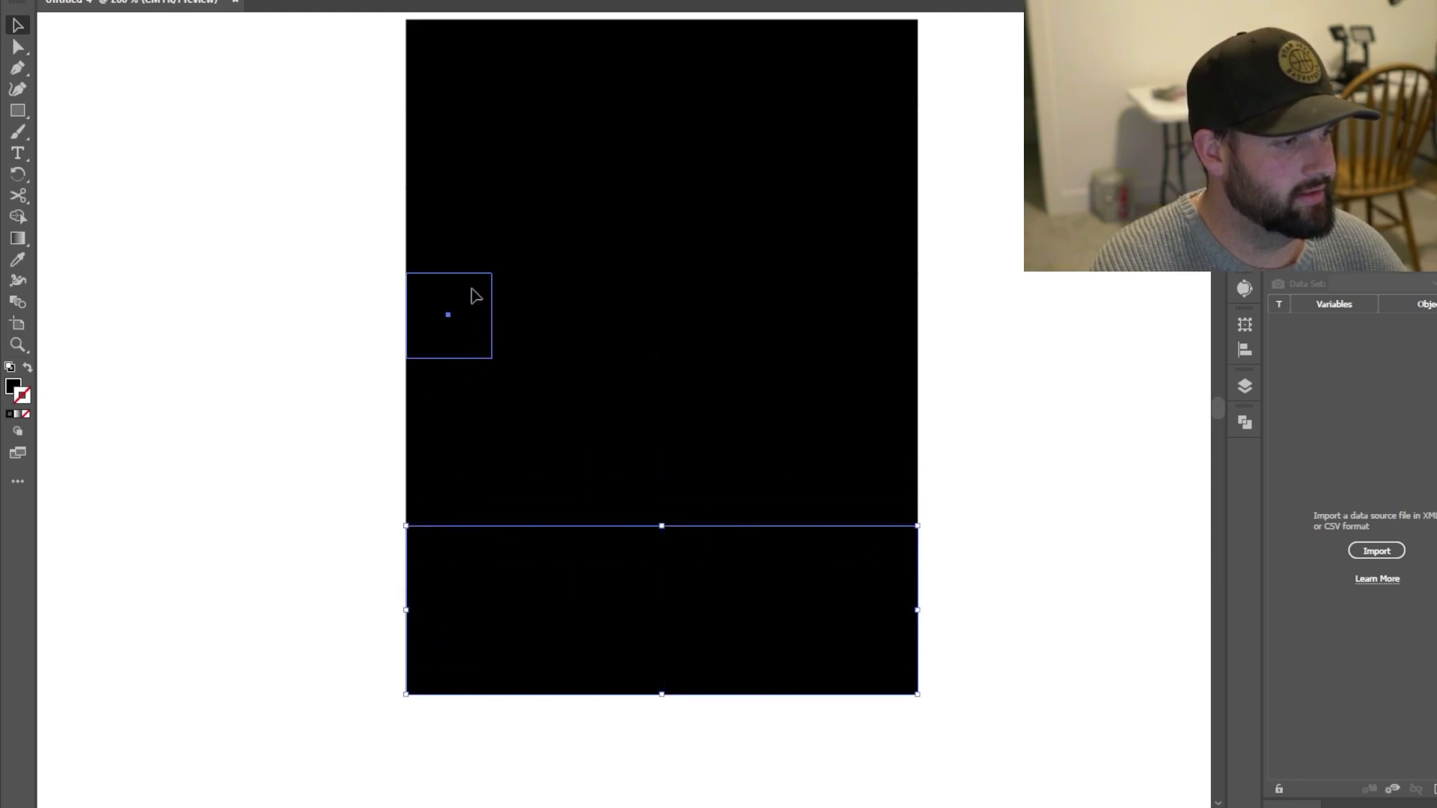
pyautogui.click(475, 297)
pyautogui.click(546, 224)
pyautogui.click(459, 134)
pyautogui.click(786, 148)
pyautogui.click(730, 240)
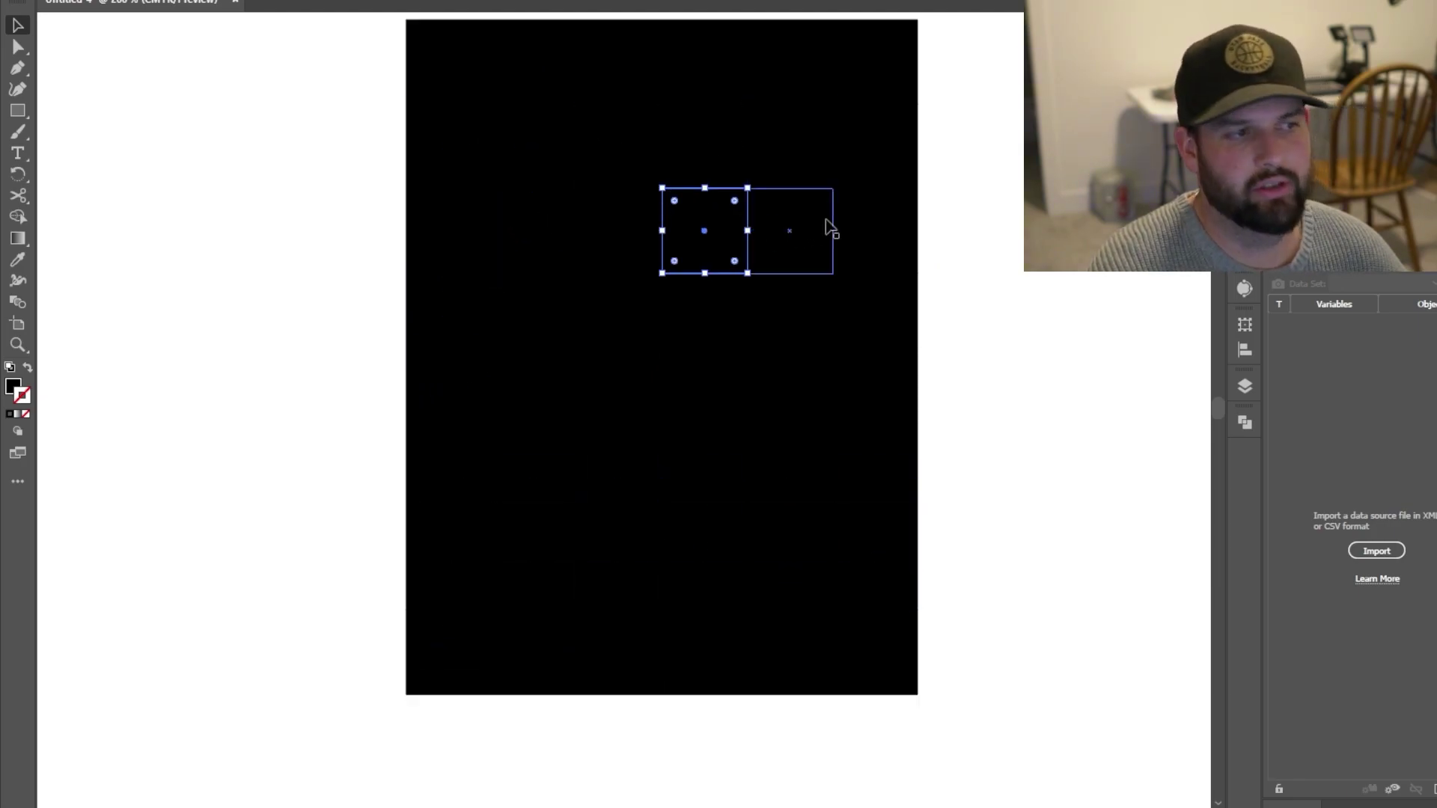
# Step: Delete the top-left and top-right corner squares to notch the head
pyautogui.click(402, 128)
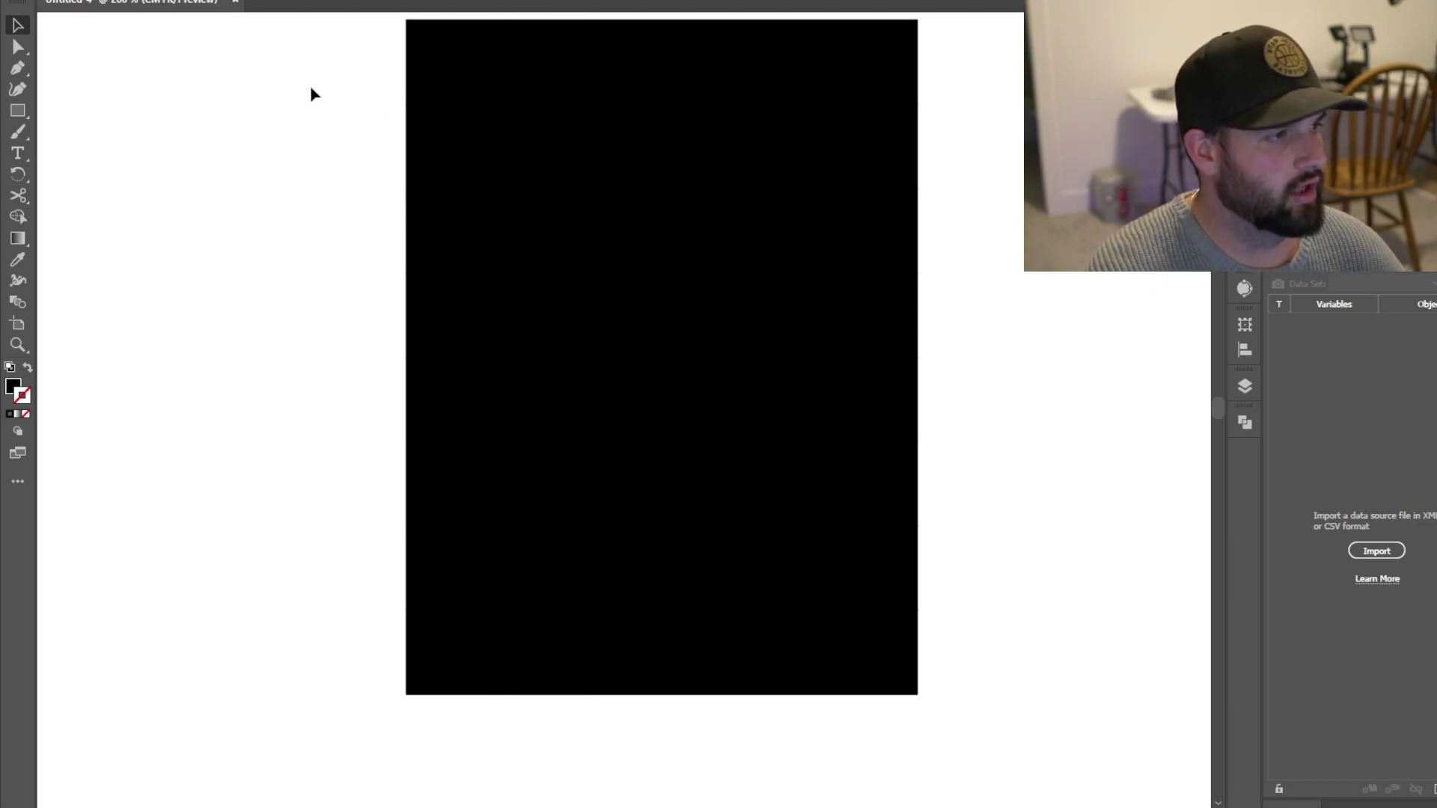
pyautogui.click(438, 60)
pyautogui.press('Delete')
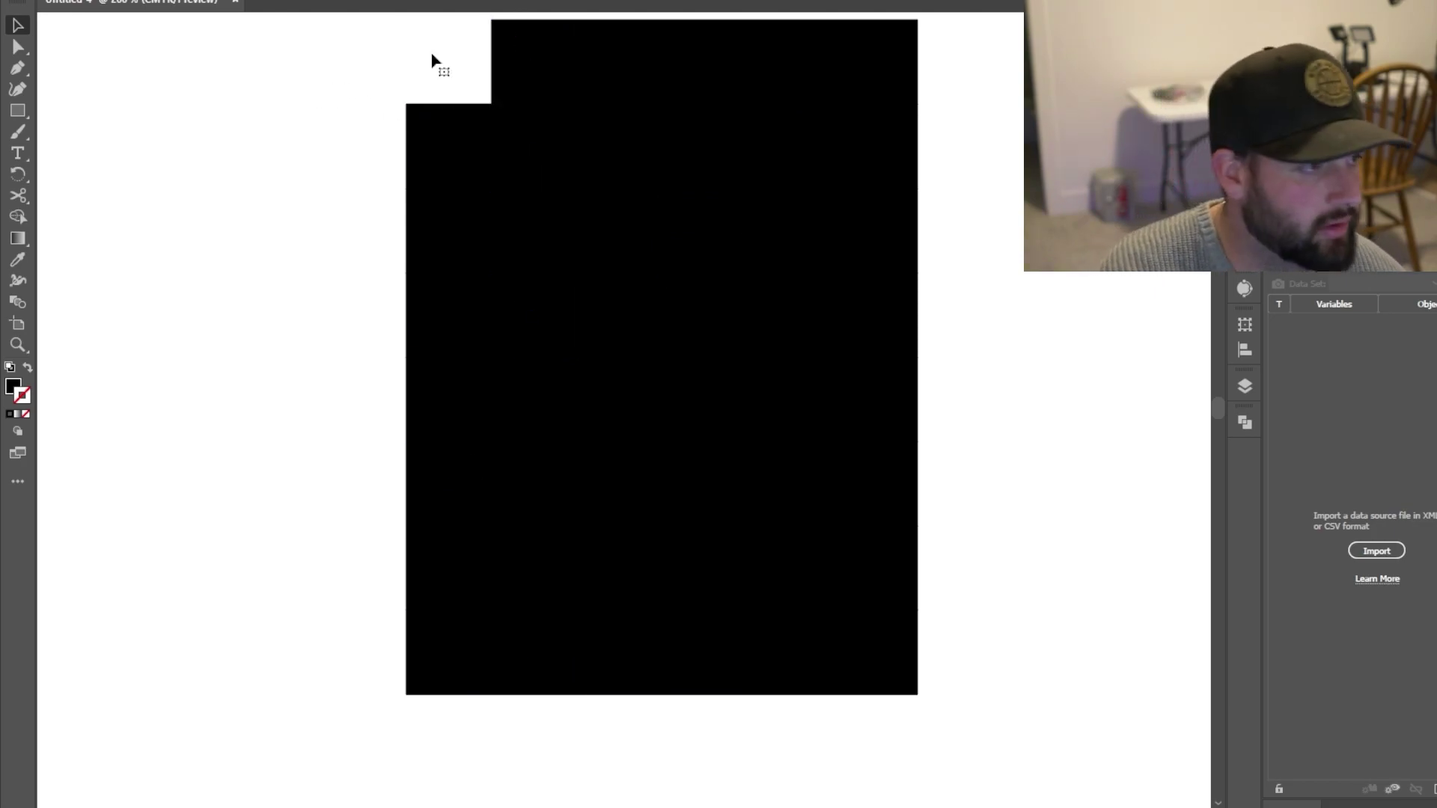
pyautogui.click(912, 54)
pyautogui.press('Delete')
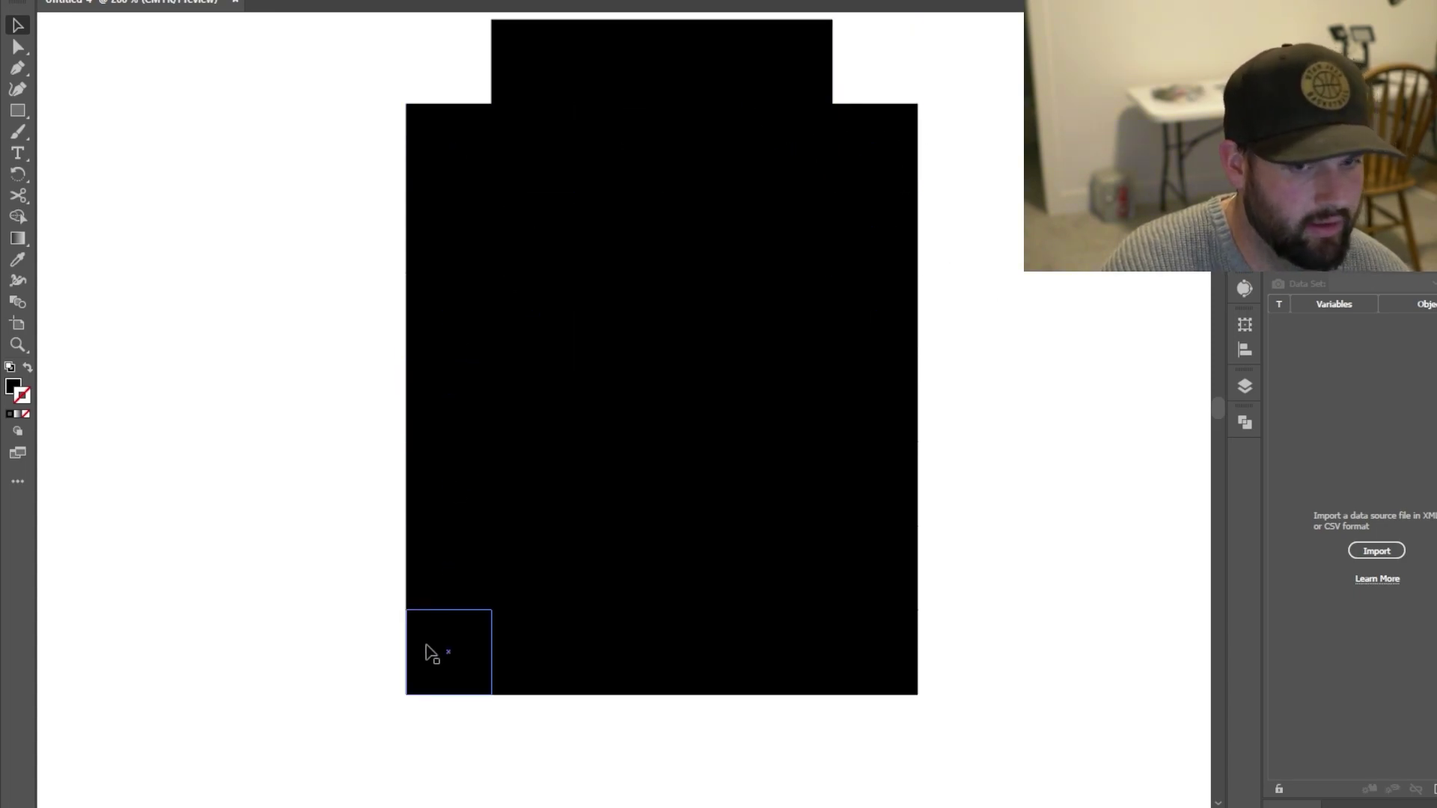
# Step: Delete the lower side squares to carve a narrow neck above the shoulders
pyautogui.moveTo(448, 635); pyautogui.dragTo(895, 648)
pyautogui.press('Delete')
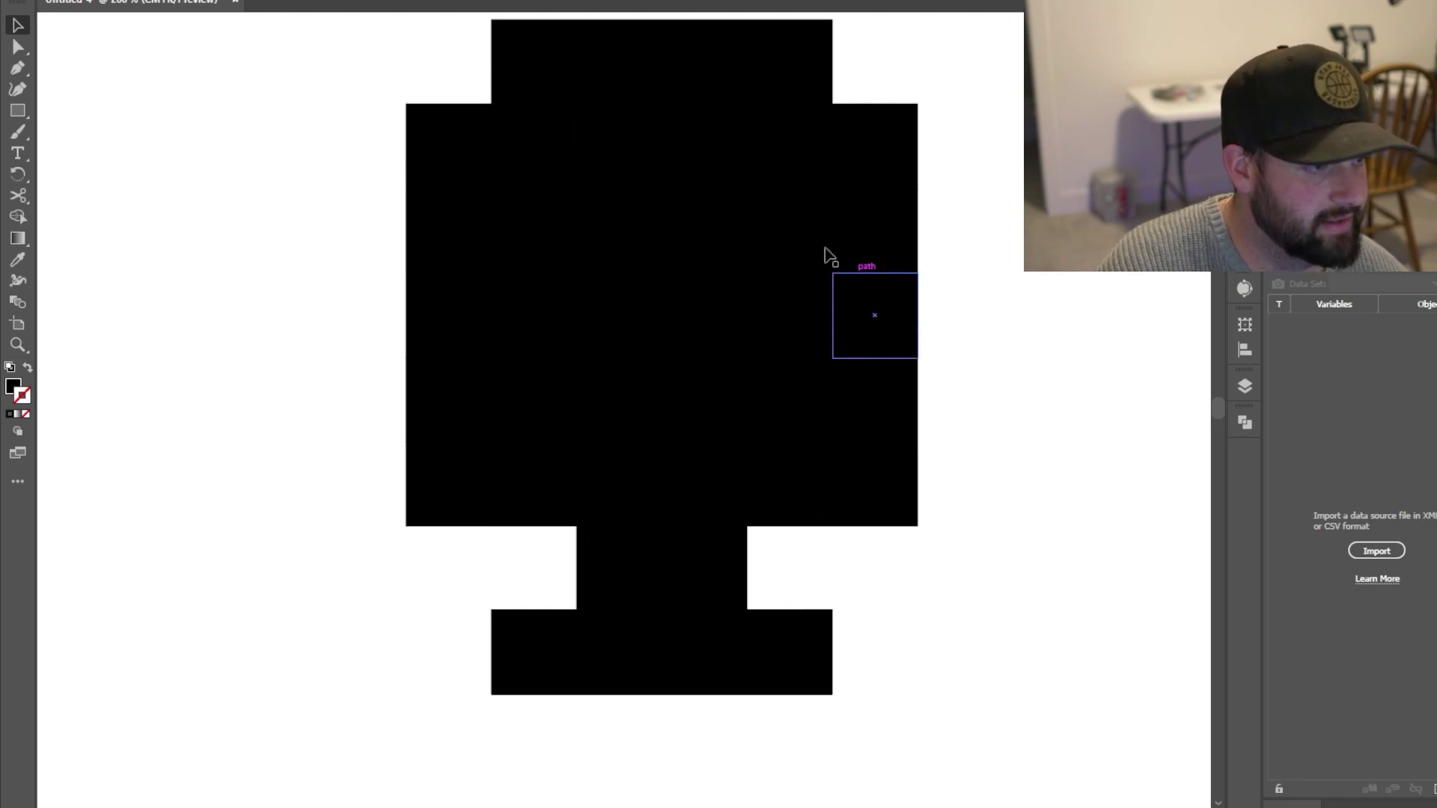
pyautogui.click(897, 483)
pyautogui.press('Delete')
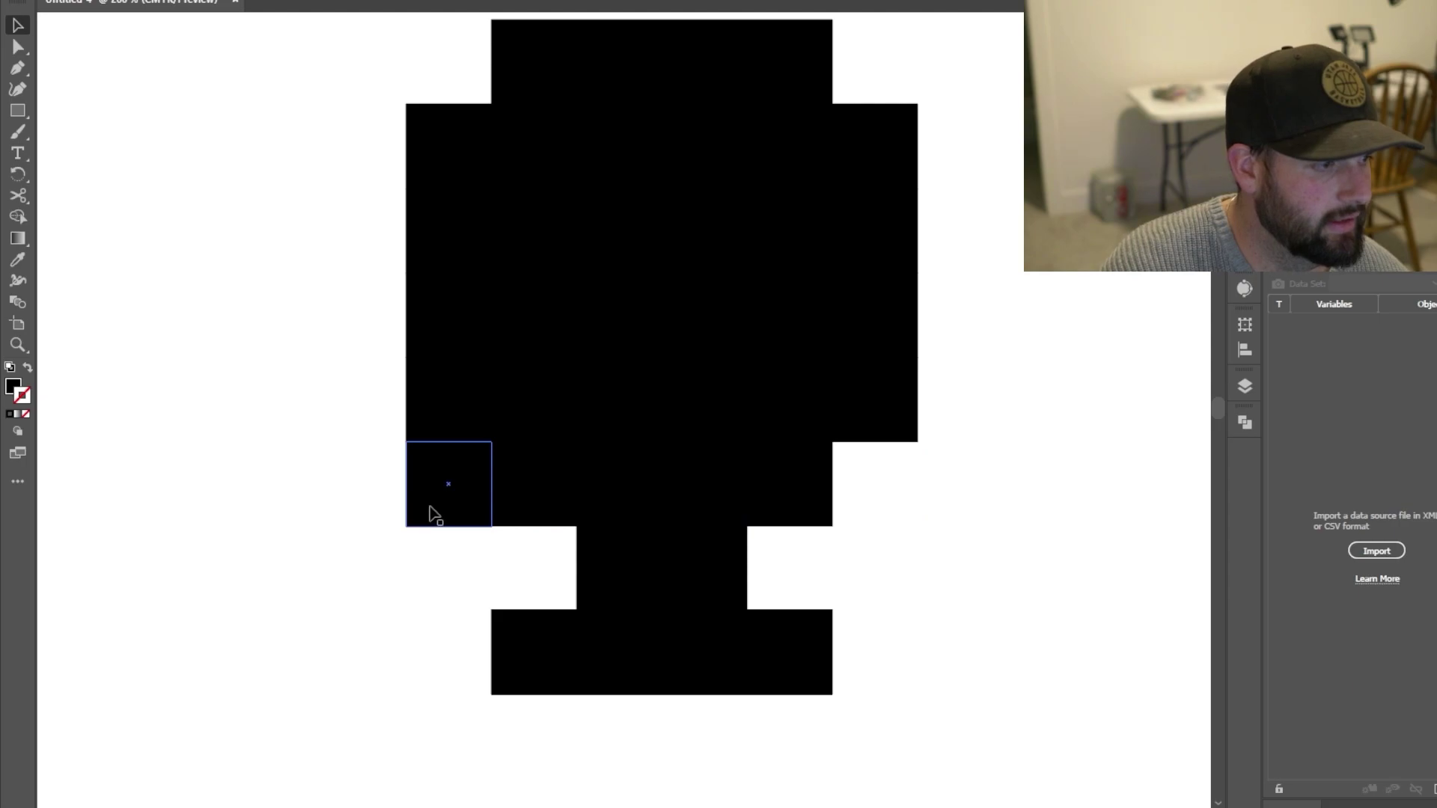
pyautogui.click(429, 507)
pyautogui.press('Delete')
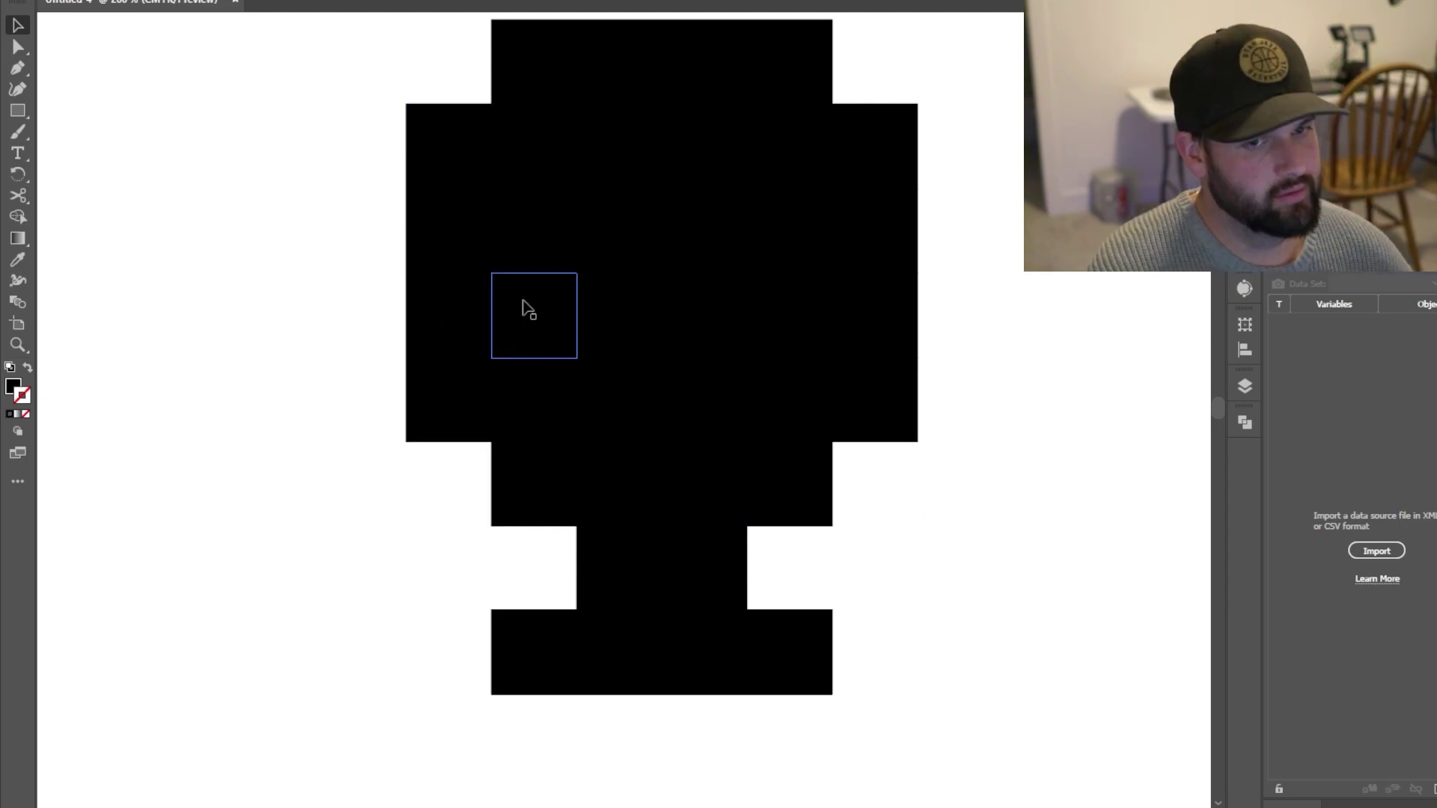
# Step: Fill the top-row and upper-side hair squares with CMYK Yellow
pyautogui.click(520, 93)
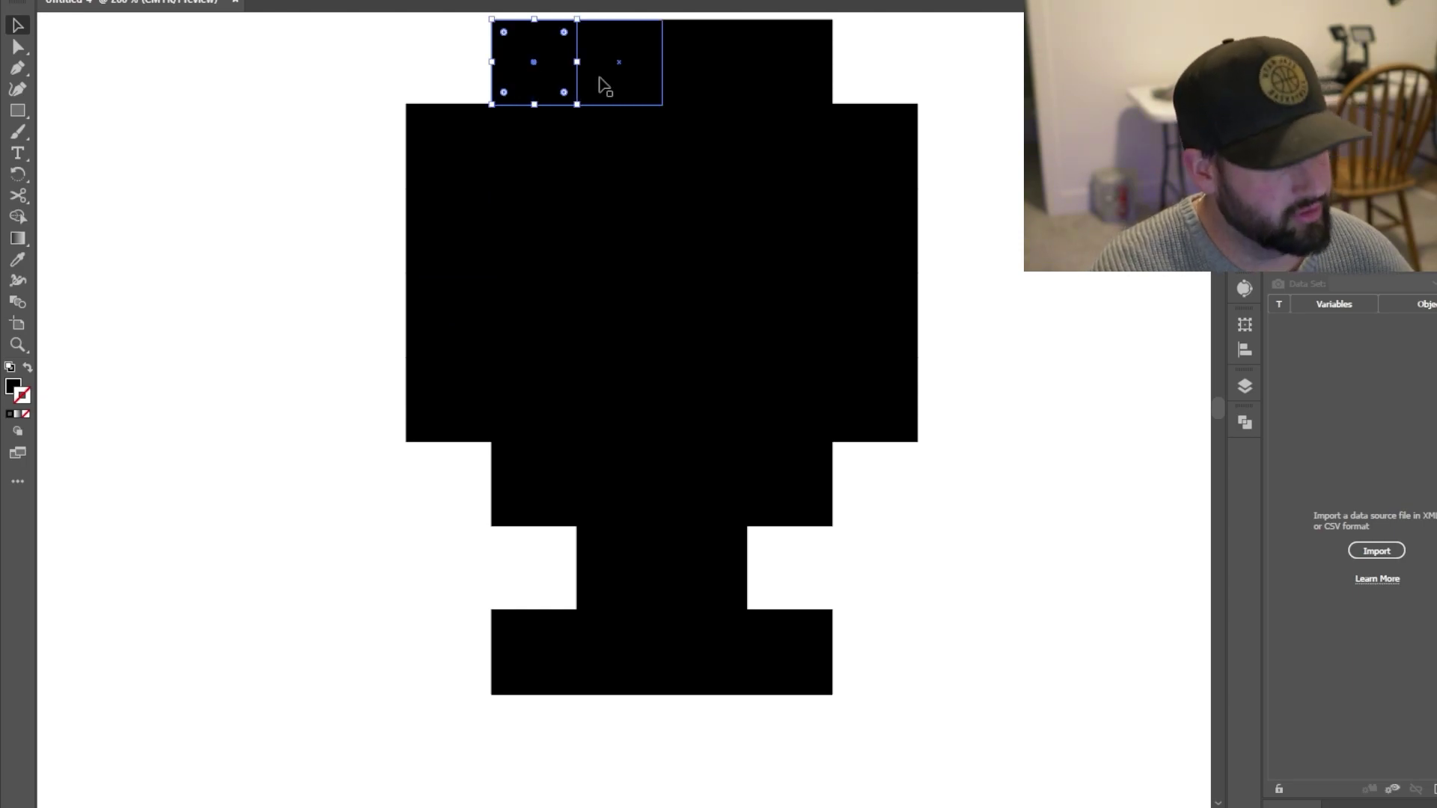
pyautogui.keyDown('shift'); pyautogui.click(604, 84); pyautogui.keyUp('shift')
pyautogui.keyDown('shift'); pyautogui.click(689, 89); pyautogui.keyUp('shift')
pyautogui.keyDown('shift'); pyautogui.click(789, 87); pyautogui.keyUp('shift')
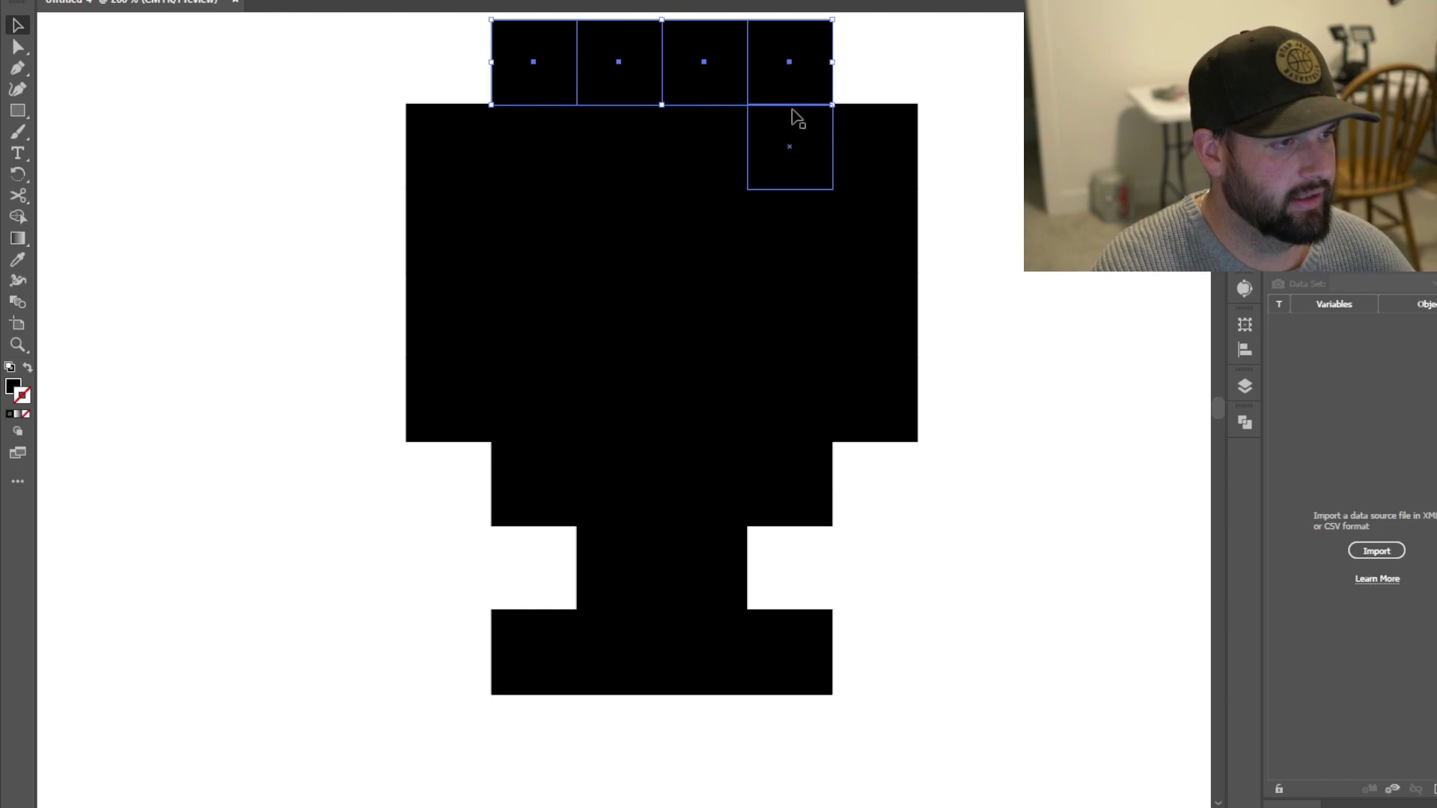
pyautogui.keyDown('shift'); pyautogui.click(795, 135); pyautogui.keyUp('shift')
pyautogui.keyDown('shift'); pyautogui.click(858, 142); pyautogui.keyUp('shift')
pyautogui.keyDown('shift'); pyautogui.click(860, 241); pyautogui.keyUp('shift')
pyautogui.keyDown('shift'); pyautogui.click(546, 155); pyautogui.keyUp('shift')
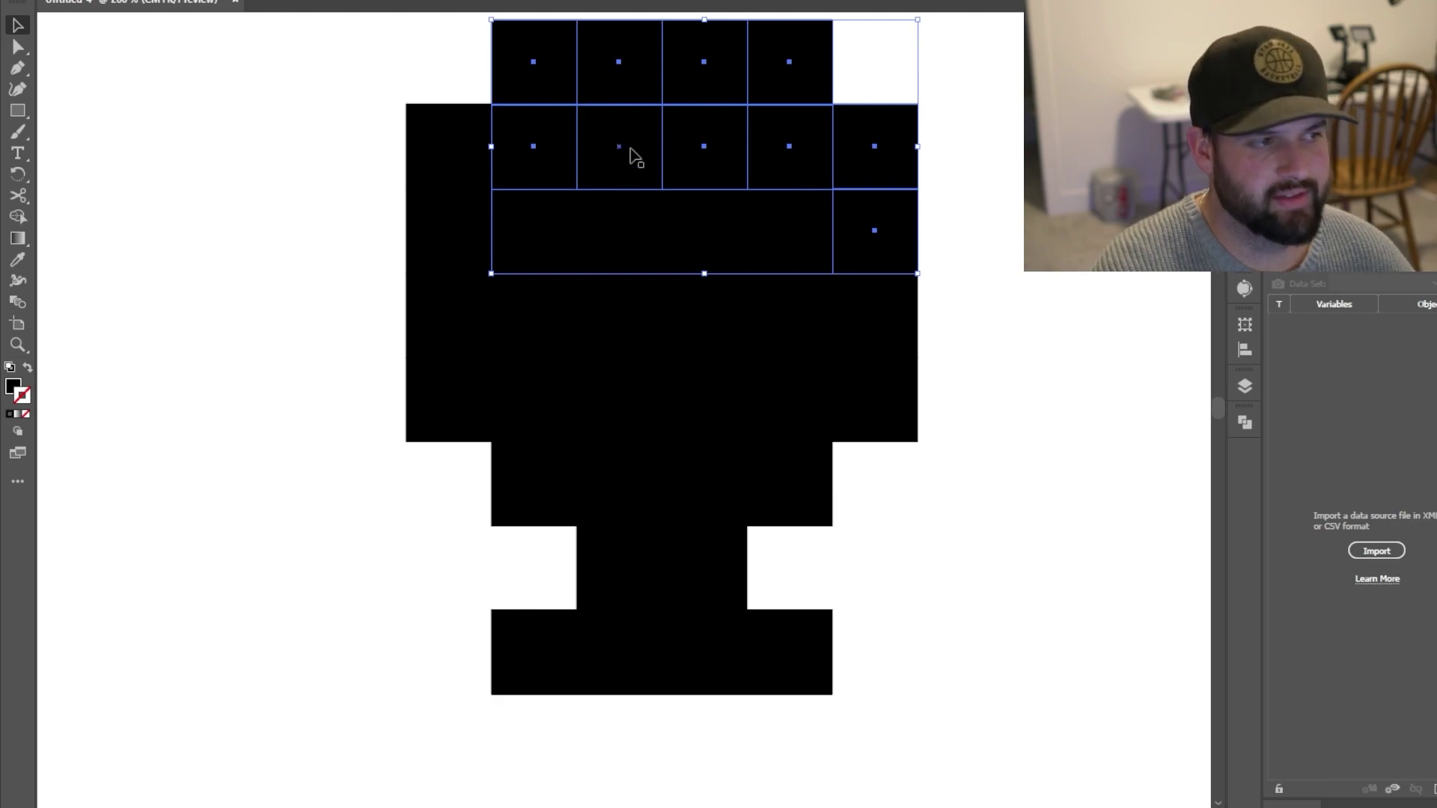
pyautogui.keyDown('shift'); pyautogui.click(419, 147); pyautogui.keyUp('shift')
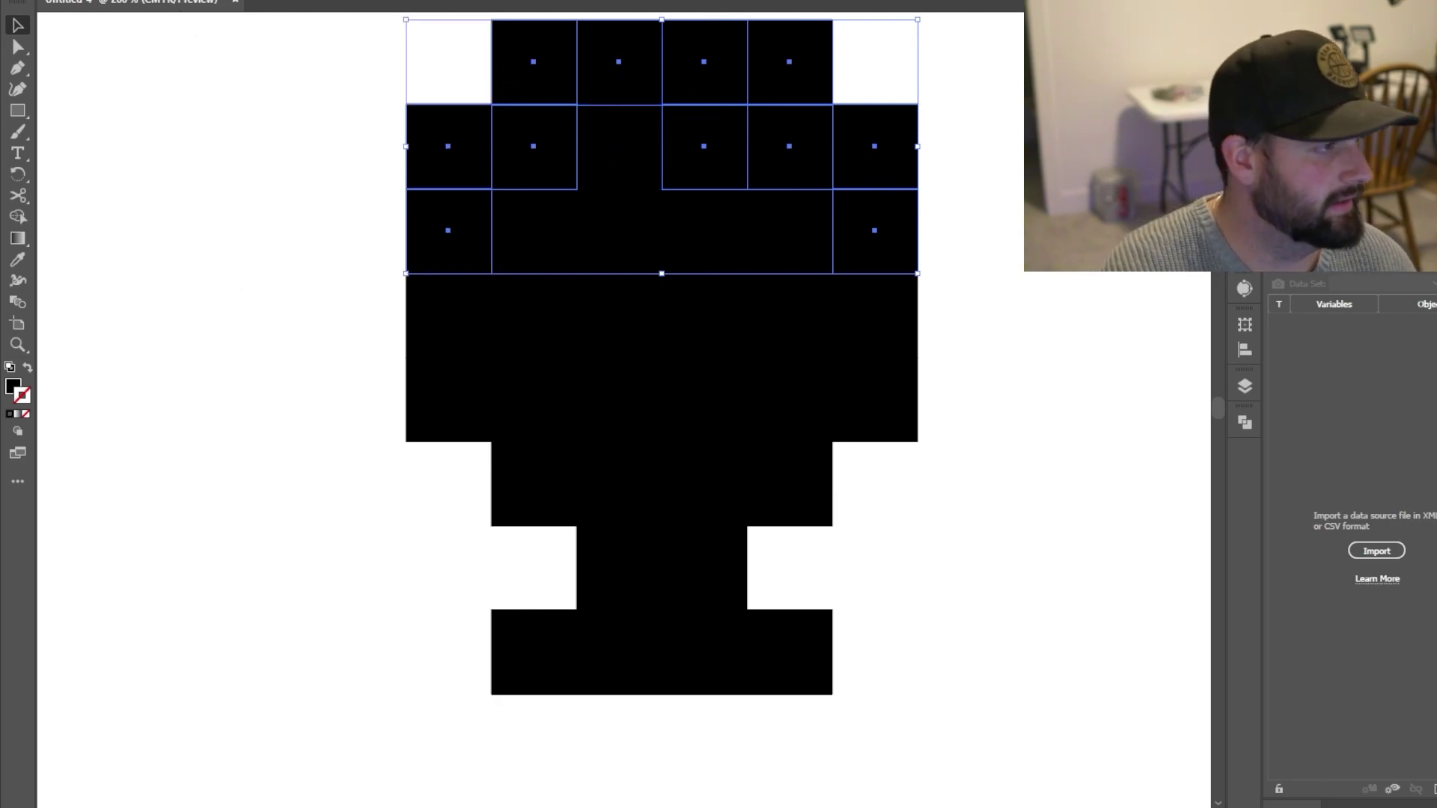
pyautogui.click(104, 4)
pyautogui.click(74, 4)
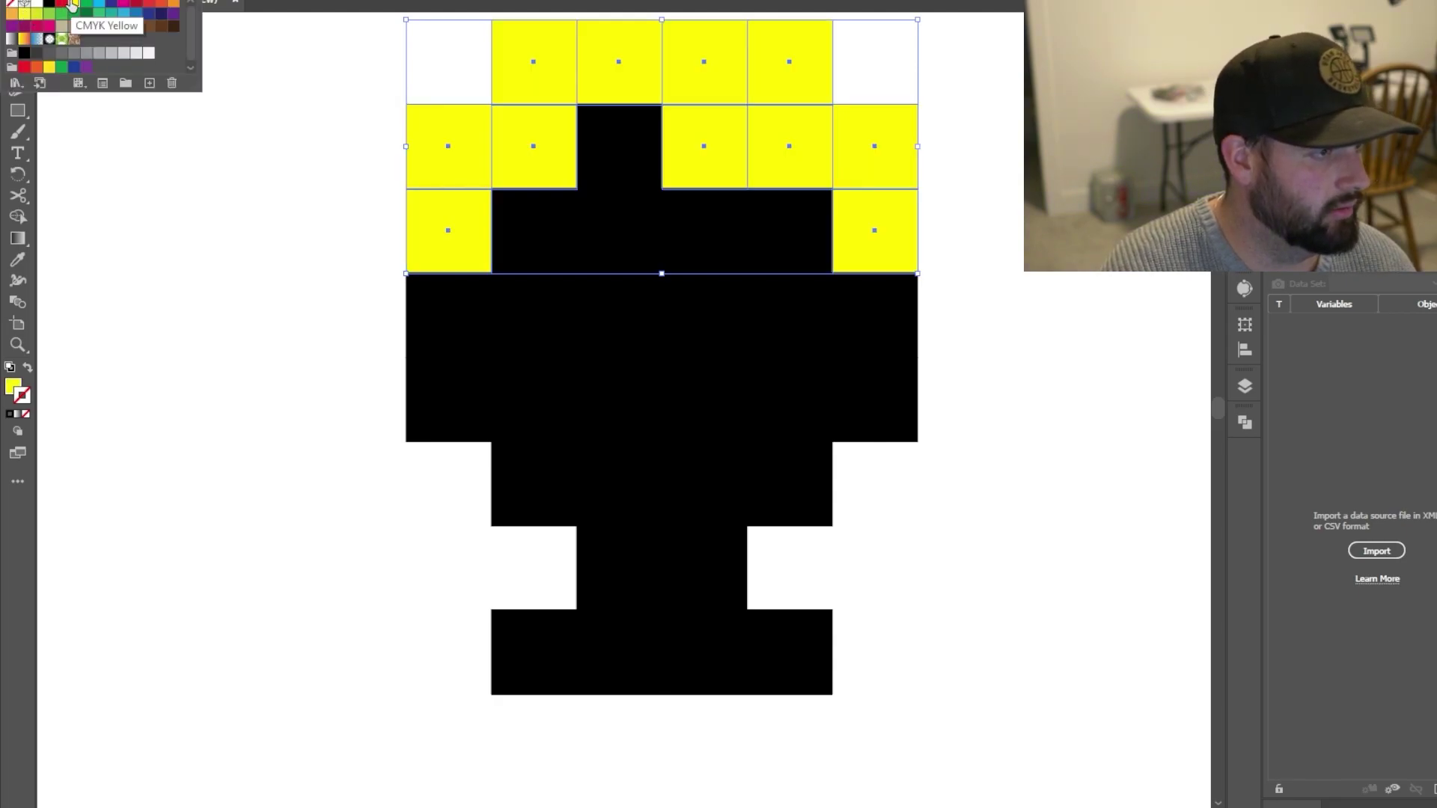
pyautogui.click(262, 97)
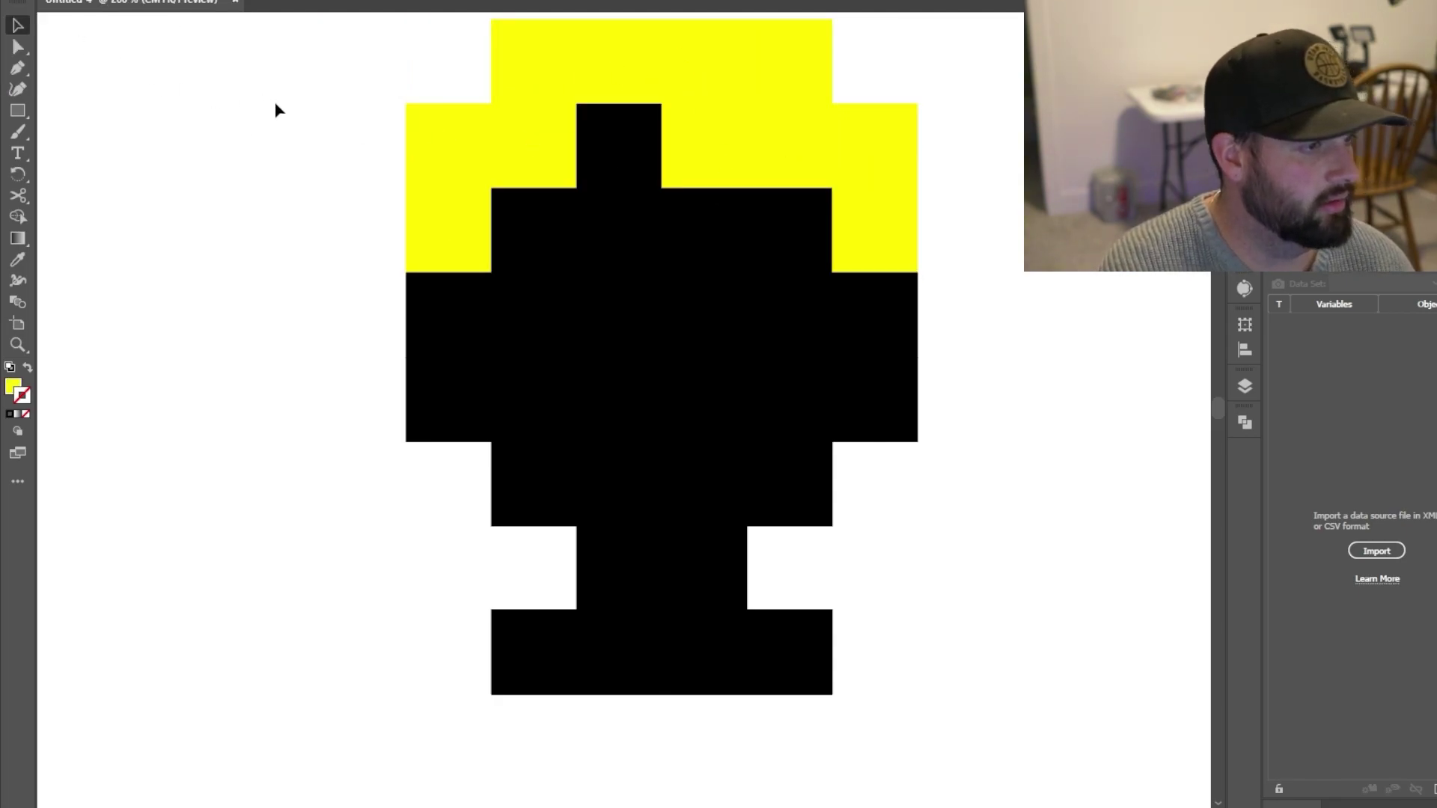
# Step: Shift-select every remaining black face, neck and shoulder square
pyautogui.click(783, 262)
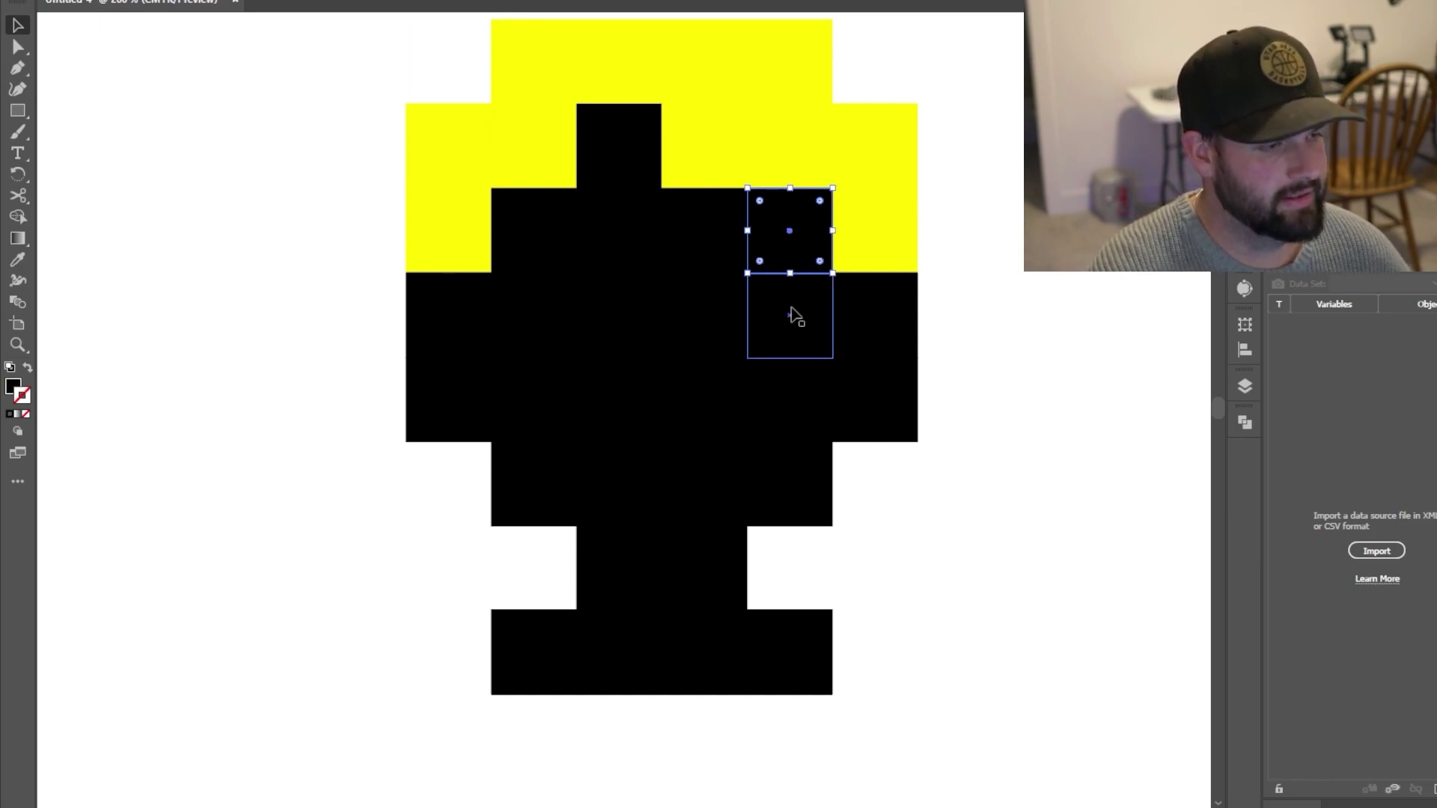
pyautogui.keyDown('shift'); pyautogui.click(816, 315); pyautogui.keyUp('shift')
pyautogui.keyDown('shift'); pyautogui.click(820, 382); pyautogui.keyUp('shift')
pyautogui.keyDown('shift'); pyautogui.click(808, 470); pyautogui.keyUp('shift')
pyautogui.keyDown('shift'); pyautogui.click(741, 488); pyautogui.keyUp('shift')
pyautogui.keyDown('shift'); pyautogui.click(699, 568); pyautogui.keyUp('shift')
pyautogui.keyDown('shift'); pyautogui.click(708, 639); pyautogui.keyUp('shift')
pyautogui.keyDown('shift'); pyautogui.click(765, 651); pyautogui.keyUp('shift')
pyautogui.keyDown('shift'); pyautogui.click(569, 658); pyautogui.keyUp('shift')
pyautogui.keyDown('shift'); pyautogui.click(595, 658); pyautogui.keyUp('shift')
pyautogui.keyDown('shift'); pyautogui.click(625, 587); pyautogui.keyUp('shift')
pyautogui.keyDown('shift'); pyautogui.click(634, 509); pyautogui.keyUp('shift')
pyautogui.keyDown('shift'); pyautogui.click(554, 500); pyautogui.keyUp('shift')
pyautogui.keyDown('shift'); pyautogui.click(468, 438); pyautogui.keyUp('shift')
pyautogui.keyDown('shift'); pyautogui.click(472, 351); pyautogui.keyUp('shift')
pyautogui.keyDown('shift'); pyautogui.click(523, 384); pyautogui.keyUp('shift')
pyautogui.keyDown('shift'); pyautogui.click(602, 385); pyautogui.keyUp('shift')
pyautogui.keyDown('shift'); pyautogui.click(685, 398); pyautogui.keyUp('shift')
pyautogui.keyDown('shift'); pyautogui.click(704, 344); pyautogui.keyUp('shift')
pyautogui.keyDown('shift'); pyautogui.click(629, 343); pyautogui.keyUp('shift')
pyautogui.keyDown('shift'); pyautogui.click(554, 330); pyautogui.keyUp('shift')
pyautogui.keyDown('shift'); pyautogui.click(554, 256); pyautogui.keyUp('shift')
pyautogui.keyDown('shift'); pyautogui.click(612, 240); pyautogui.keyUp('shift')
pyautogui.keyDown('shift'); pyautogui.click(676, 241); pyautogui.keyUp('shift')
pyautogui.keyDown('shift'); pyautogui.click(629, 161); pyautogui.keyUp('shift')
pyautogui.keyDown('shift'); pyautogui.click(876, 340); pyautogui.keyUp('shift')
pyautogui.keyDown('shift'); pyautogui.click(875, 386); pyautogui.keyUp('shift')
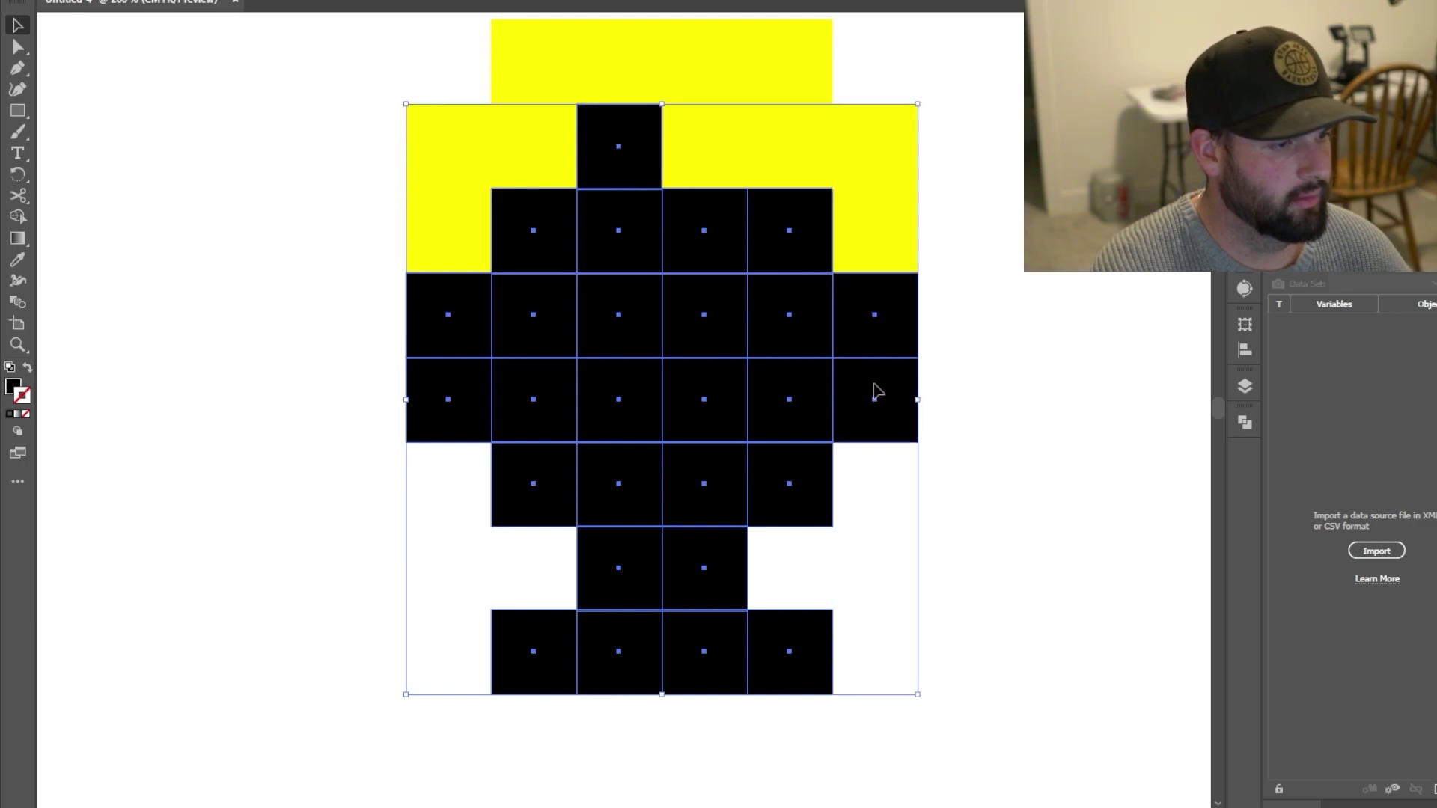
# Step: Choose a light tan fill, FCDC95, in the Color Picker
pyautogui.click(14, 387)
pyautogui.doubleClick(13, 388)
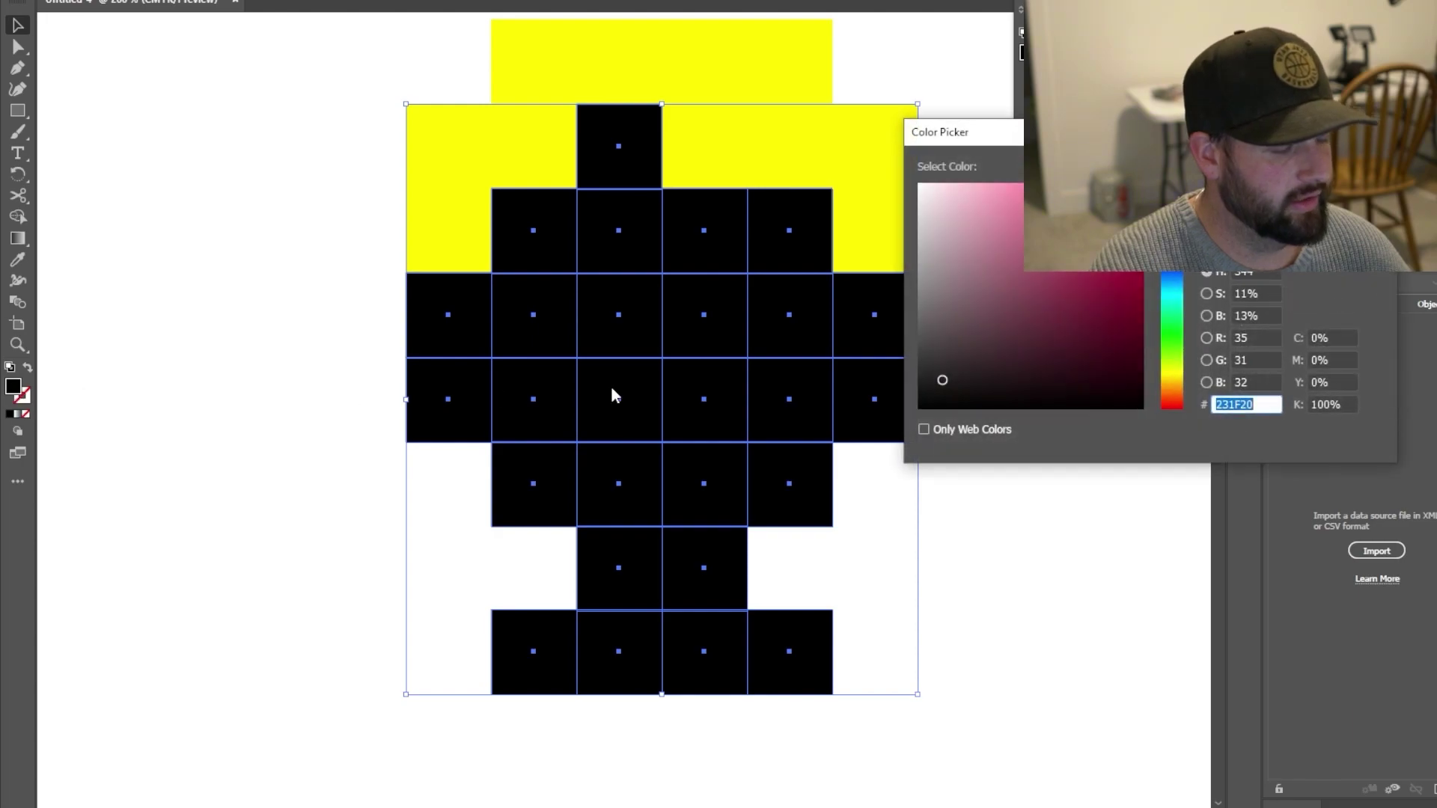
pyautogui.write('D8BC64')
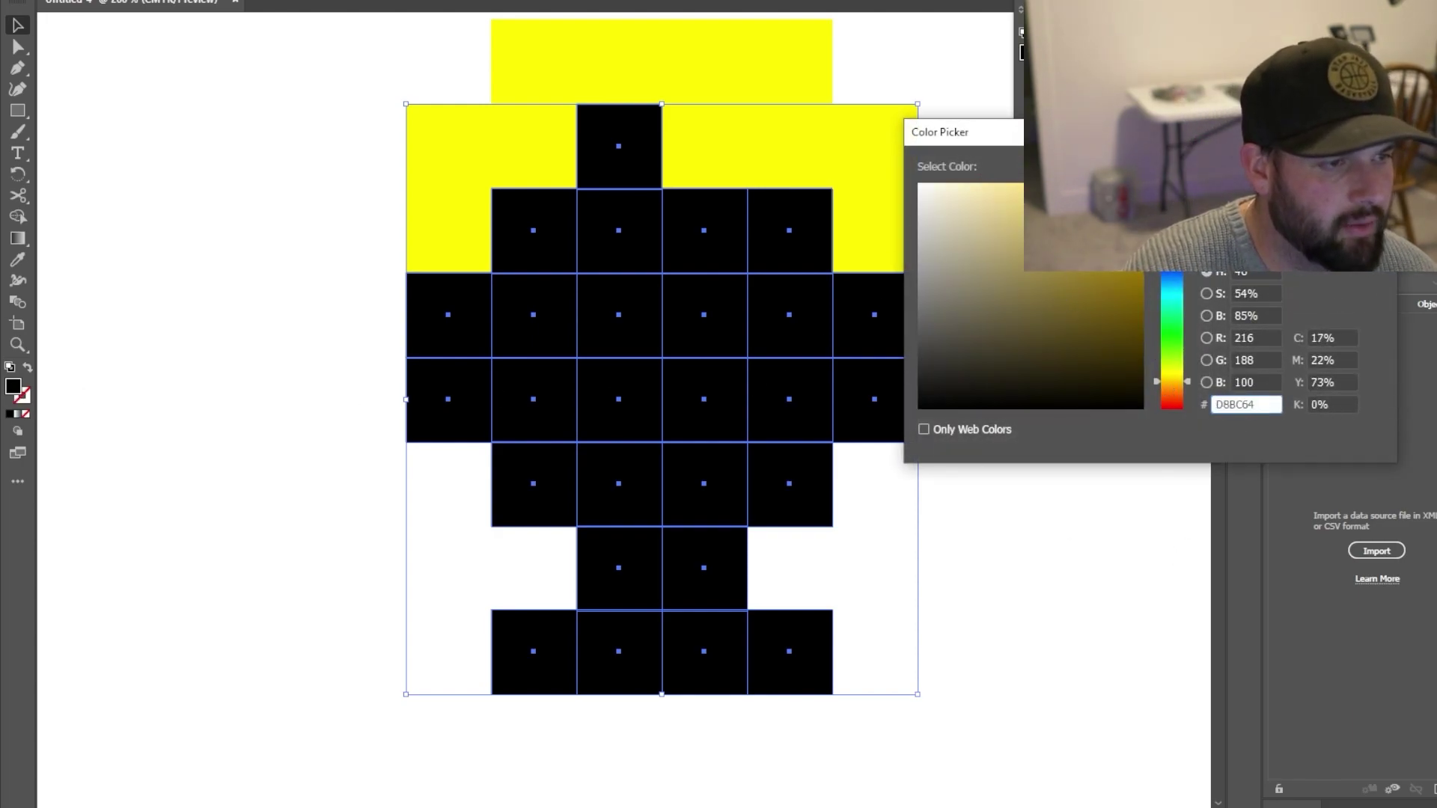
pyautogui.moveTo(1041, 217); pyautogui.dragTo(1012, 185)
pyautogui.moveTo(1172, 381); pyautogui.dragTo(1174, 384)
# Step: Apply the tan fill, then move the lower face squares down flush onto the neck
pyautogui.press('Return')
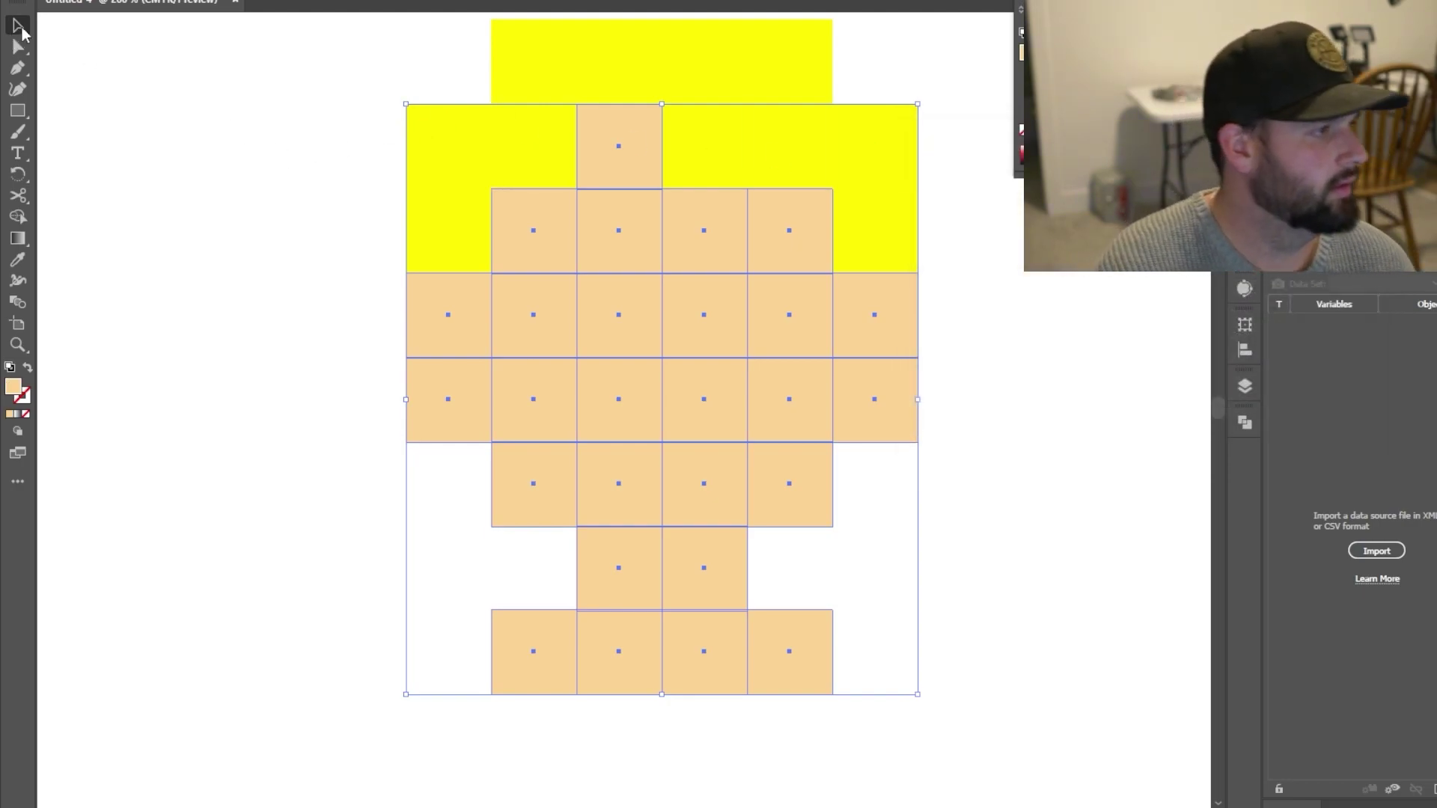
pyautogui.click(123, 126)
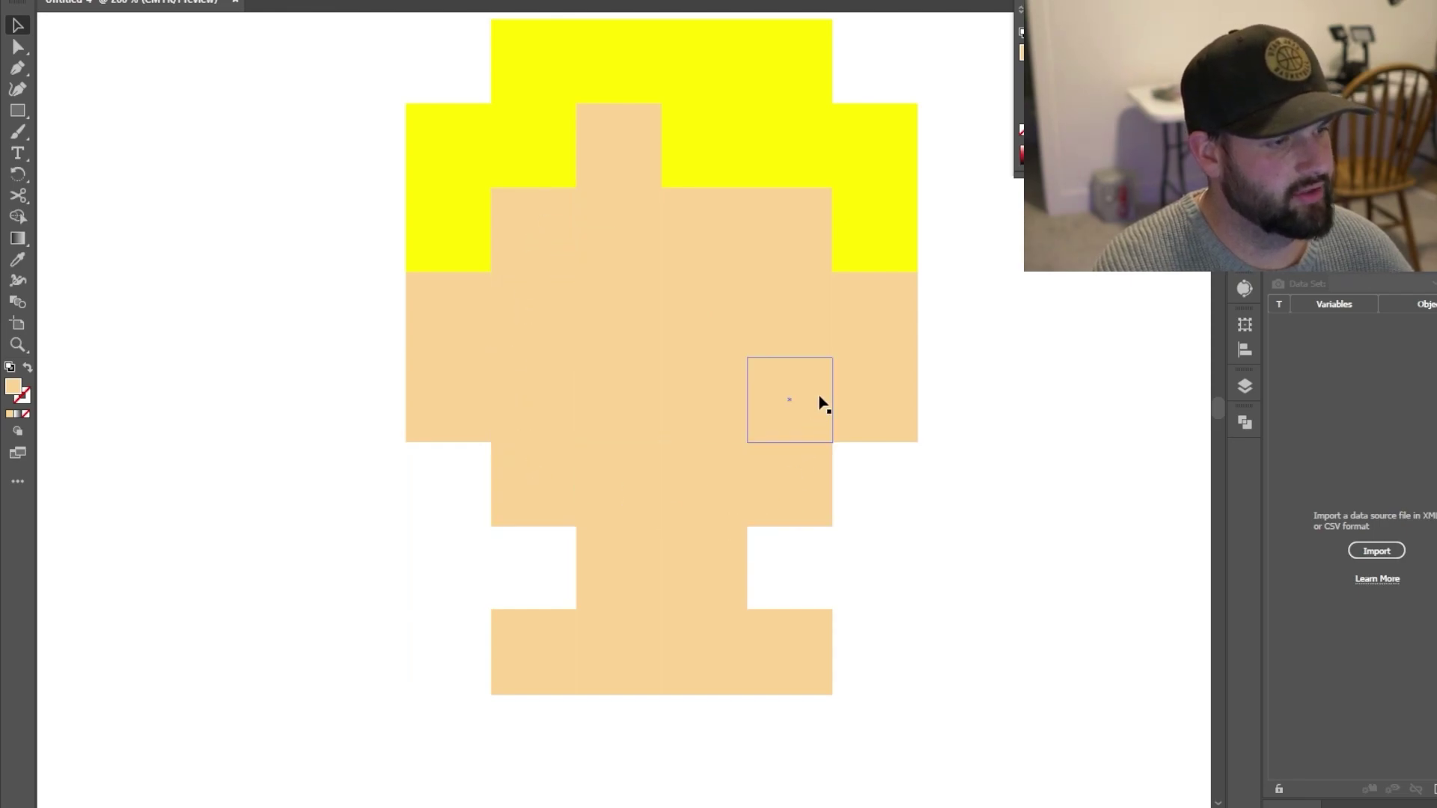
pyautogui.click(816, 491)
pyautogui.keyDown('shift'); pyautogui.click(704, 494); pyautogui.keyUp('shift')
pyautogui.keyDown('shift'); pyautogui.click(650, 502); pyautogui.keyUp('shift')
pyautogui.keyDown('shift'); pyautogui.click(551, 487); pyautogui.keyUp('shift')
pyautogui.keyDown('shift'); pyautogui.click(564, 415); pyautogui.keyUp('shift')
pyautogui.keyDown('shift'); pyautogui.click(609, 404); pyautogui.keyUp('shift')
pyautogui.keyDown('shift'); pyautogui.click(722, 410); pyautogui.keyUp('shift')
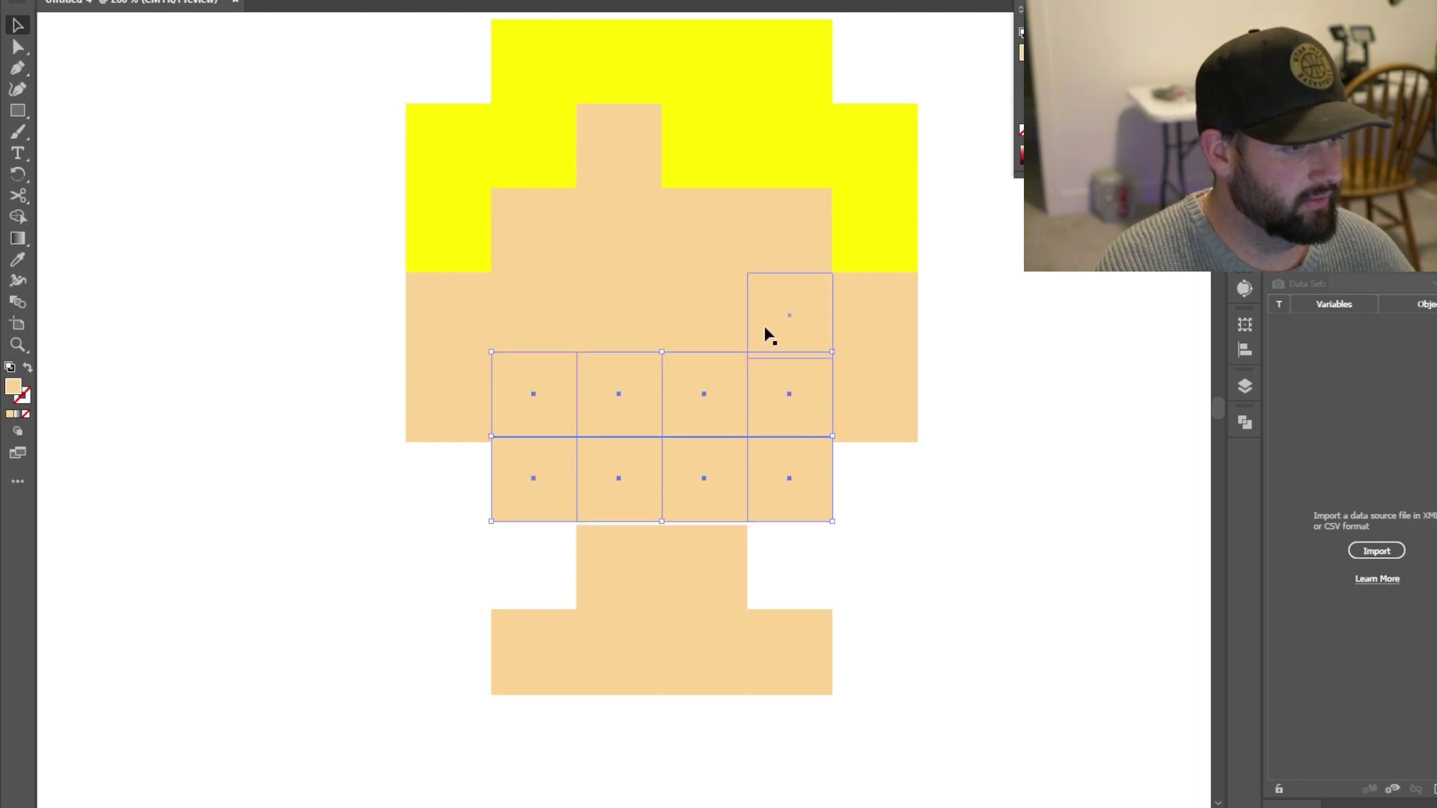
pyautogui.moveTo(778, 352); pyautogui.dragTo(792, 358)
# Step: Select the upper face squares across the rows above
pyautogui.keyDown('shift'); pyautogui.click(767, 334); pyautogui.keyUp('shift')
pyautogui.keyDown('shift'); pyautogui.click(711, 330); pyautogui.keyUp('shift')
pyautogui.keyDown('shift'); pyautogui.click(628, 333); pyautogui.keyUp('shift')
pyautogui.keyDown('shift'); pyautogui.click(561, 250); pyautogui.keyUp('shift')
pyautogui.keyDown('shift'); pyautogui.click(606, 249); pyautogui.keyUp('shift')
pyautogui.keyDown('shift'); pyautogui.click(614, 184); pyautogui.keyUp('shift')
pyautogui.keyDown('shift'); pyautogui.click(671, 225); pyautogui.keyUp('shift')
pyautogui.keyDown('shift'); pyautogui.click(779, 234); pyautogui.keyUp('shift')
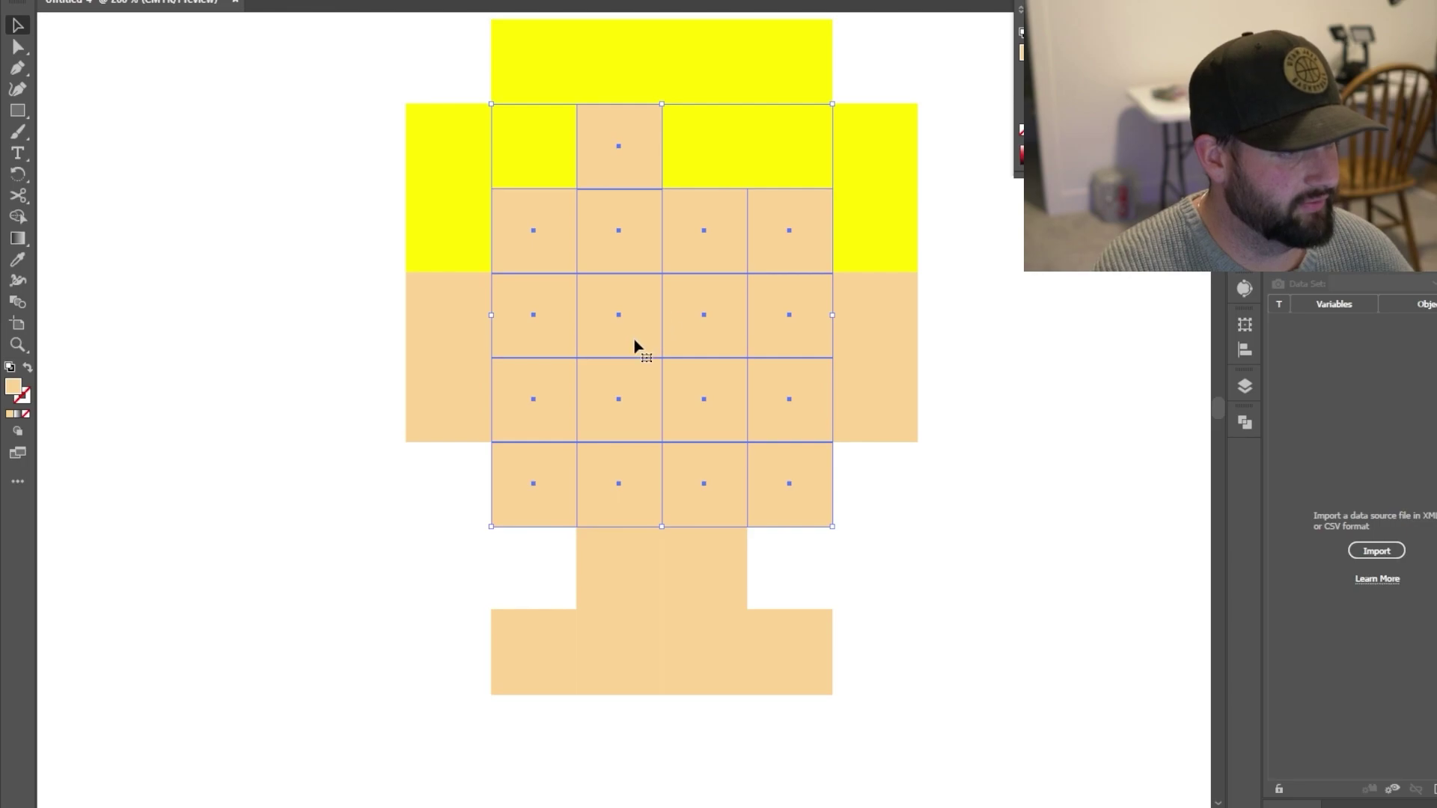
# Step: With Pathfinder Unite, merge the face squares, then each pair of ear squares into single shapes
pyautogui.click(1247, 423)
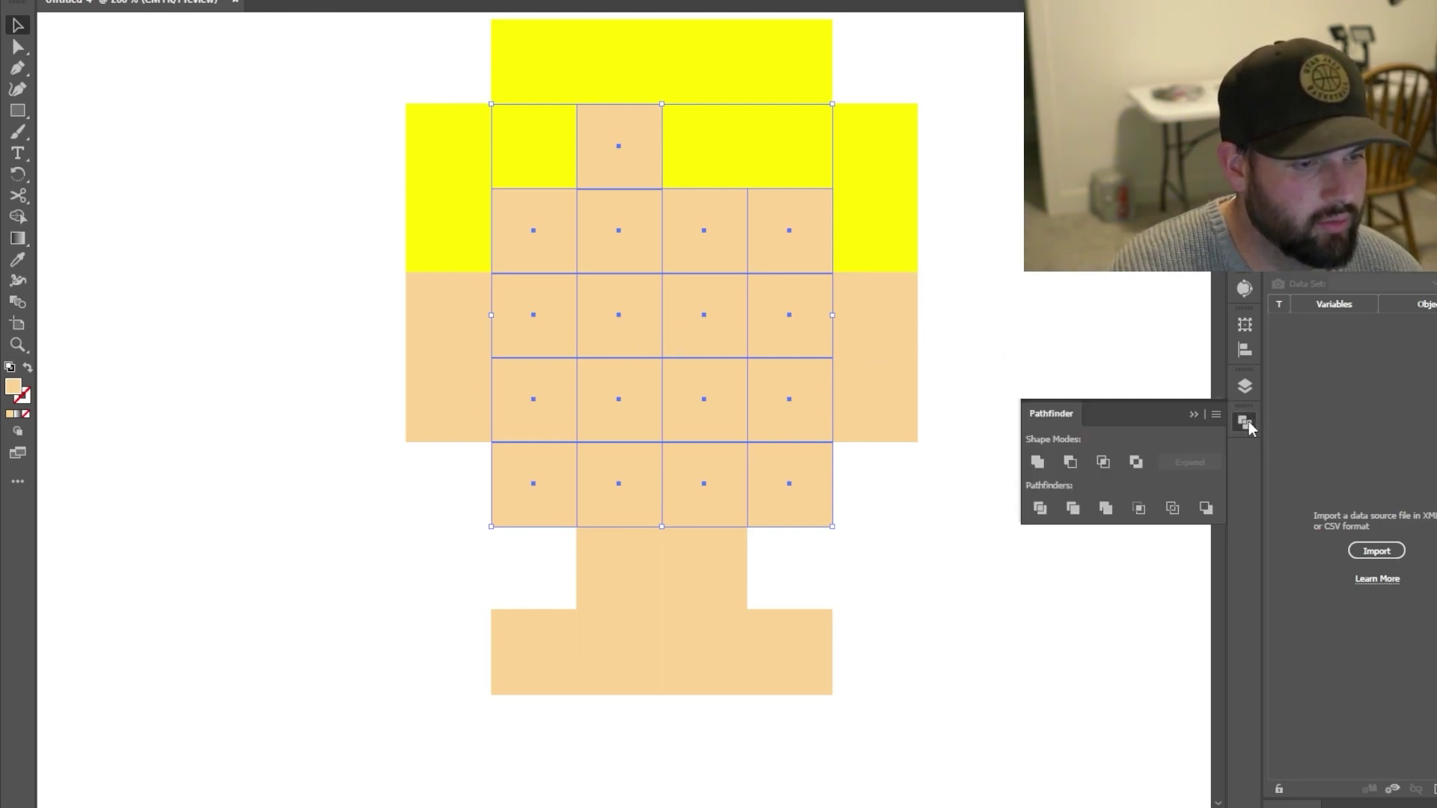
pyautogui.click(1037, 462)
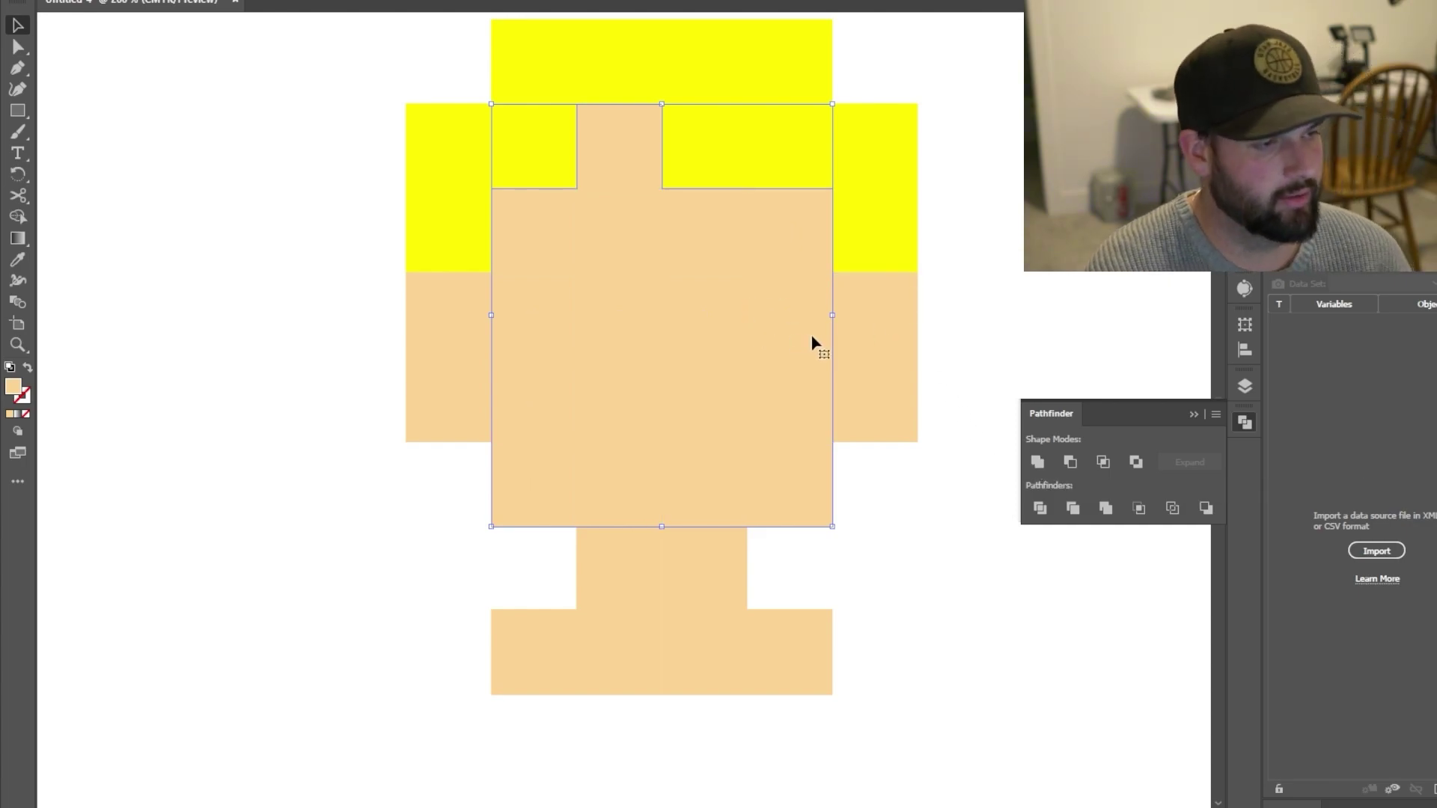
pyautogui.click(873, 321)
pyautogui.keyDown('shift'); pyautogui.click(887, 398); pyautogui.keyUp('shift')
pyautogui.click(1037, 462)
pyautogui.click(485, 414)
pyautogui.keyDown('shift'); pyautogui.click(473, 336); pyautogui.keyUp('shift')
pyautogui.click(1038, 463)
# Step: Select the four neck squares and the two side shapes and unite them into one shape
pyautogui.click(712, 568)
pyautogui.keyDown('shift'); pyautogui.click(645, 581); pyautogui.keyUp('shift')
pyautogui.keyDown('shift'); pyautogui.click(635, 638); pyautogui.keyUp('shift')
pyautogui.keyDown('shift'); pyautogui.click(681, 654); pyautogui.keyUp('shift')
pyautogui.keyDown('shift'); pyautogui.click(754, 654); pyautogui.keyUp('shift')
pyautogui.keyDown('shift'); pyautogui.click(557, 651); pyautogui.keyUp('shift')
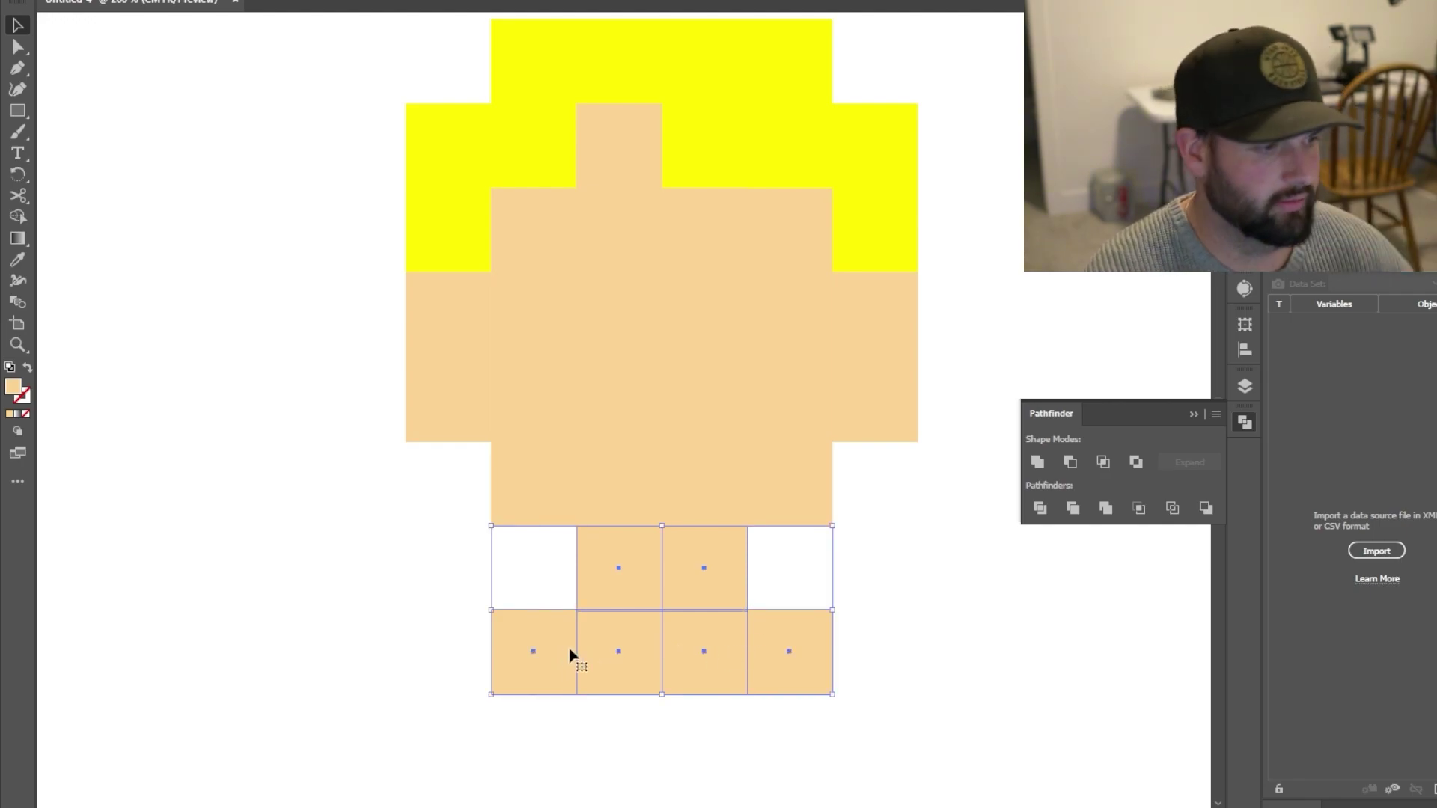
pyautogui.click(1036, 464)
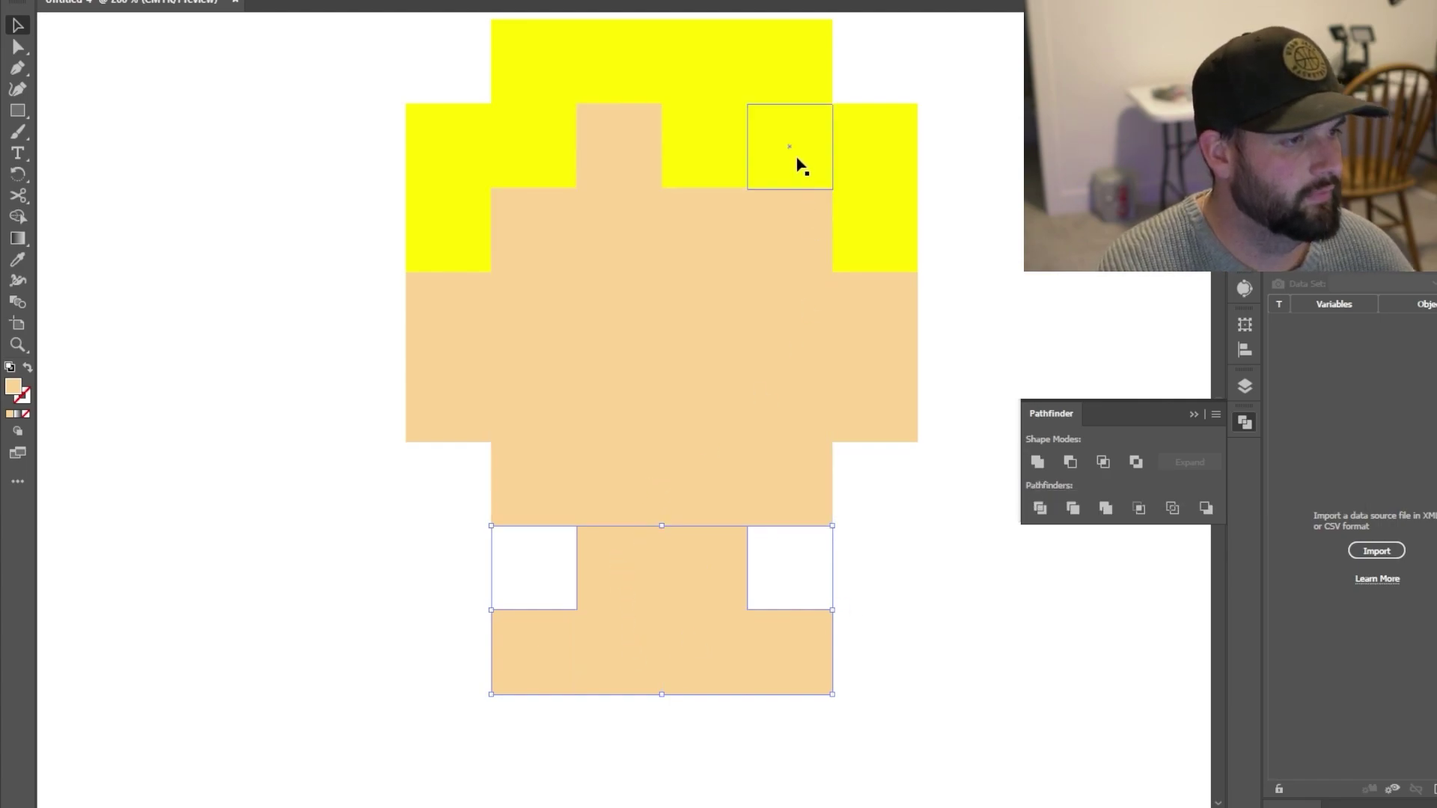
# Step: Select all twelve yellow hair cells, unite them into one hair shape, then deselect
pyautogui.click(868, 225)
pyautogui.click(873, 160)
pyautogui.keyDown('shift'); pyautogui.click(789, 160); pyautogui.keyUp('shift')
pyautogui.keyDown('shift'); pyautogui.click(869, 232); pyautogui.keyUp('shift')
pyautogui.keyDown('shift'); pyautogui.click(717, 171); pyautogui.keyUp('shift')
pyautogui.keyDown('shift'); pyautogui.click(798, 88); pyautogui.keyUp('shift')
pyautogui.keyDown('shift'); pyautogui.click(728, 87); pyautogui.keyUp('shift')
pyautogui.keyDown('shift'); pyautogui.click(626, 84); pyautogui.keyUp('shift')
pyautogui.keyDown('shift'); pyautogui.click(547, 78); pyautogui.keyUp('shift')
pyautogui.keyDown('shift'); pyautogui.click(546, 152); pyautogui.keyUp('shift')
pyautogui.keyDown('shift'); pyautogui.click(466, 149); pyautogui.keyUp('shift')
pyautogui.keyDown('shift'); pyautogui.click(473, 214); pyautogui.keyUp('shift')
pyautogui.click(1037, 463)
pyautogui.click(993, 249)
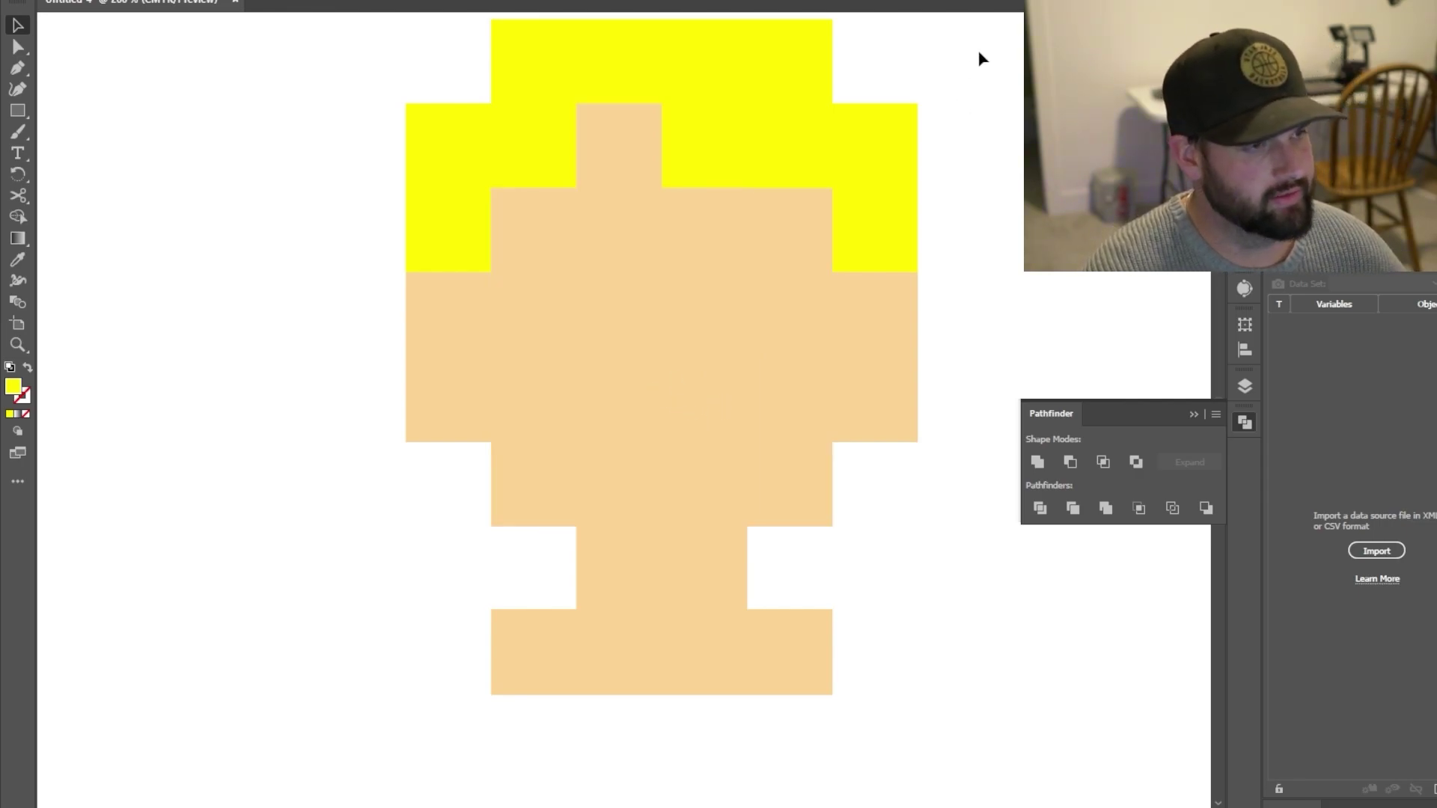
# Step: Select all the head shapes and give them a black 3 pt stroke
pyautogui.moveTo(1030, 27); pyautogui.dragTo(317, 732)
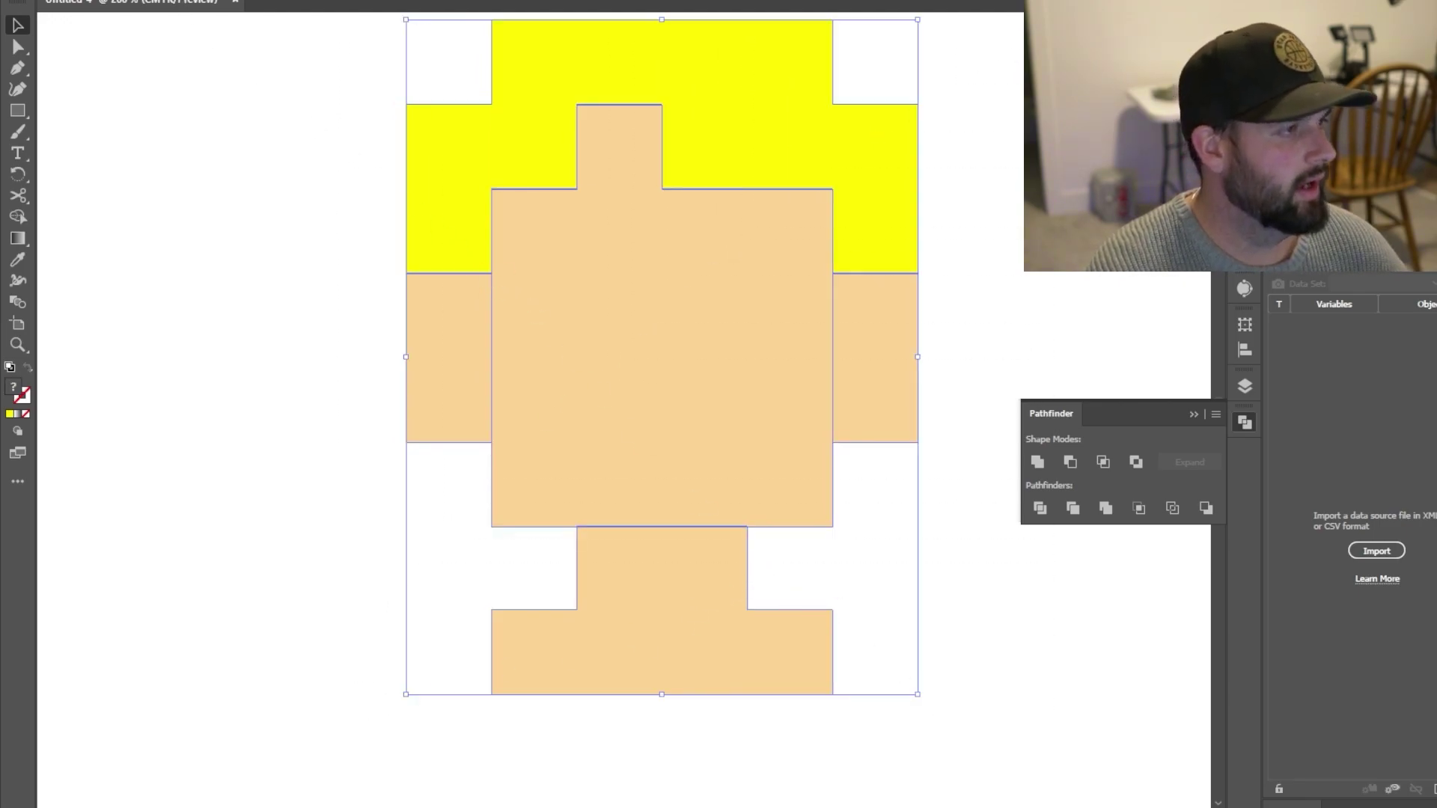
pyautogui.click(107, 2)
pyautogui.click(50, 4)
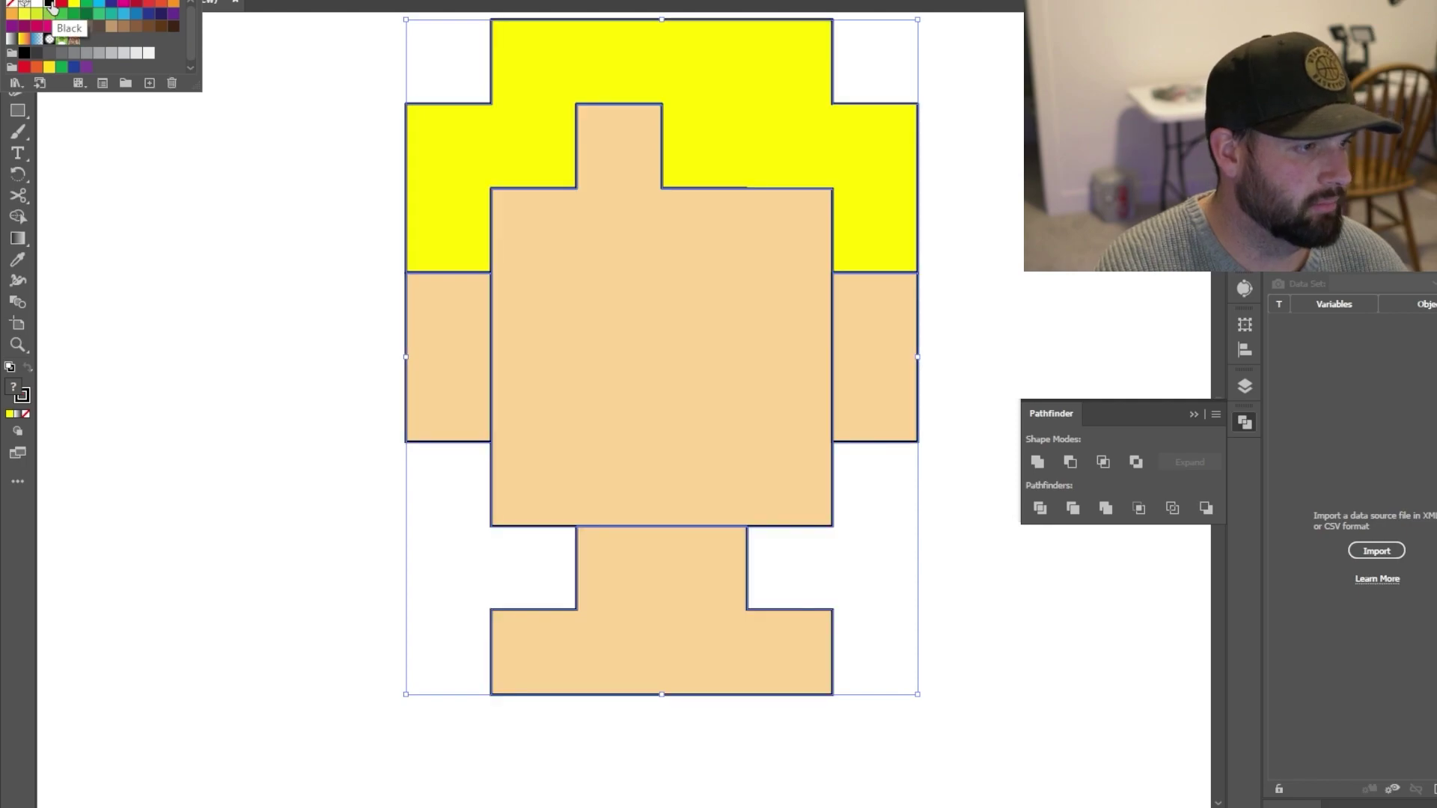
pyautogui.click(283, 2)
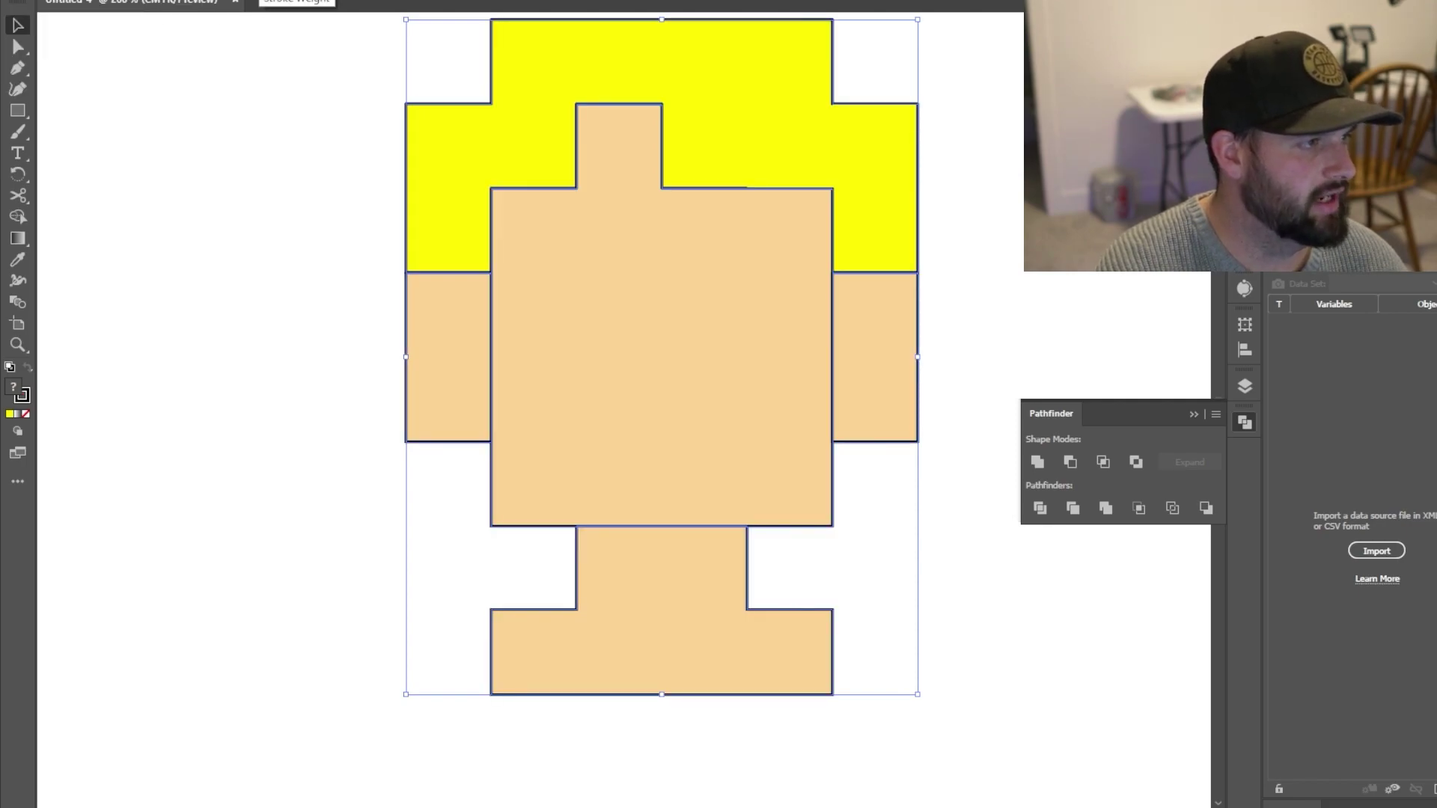
pyautogui.click(283, 2)
pyautogui.click(289, 87)
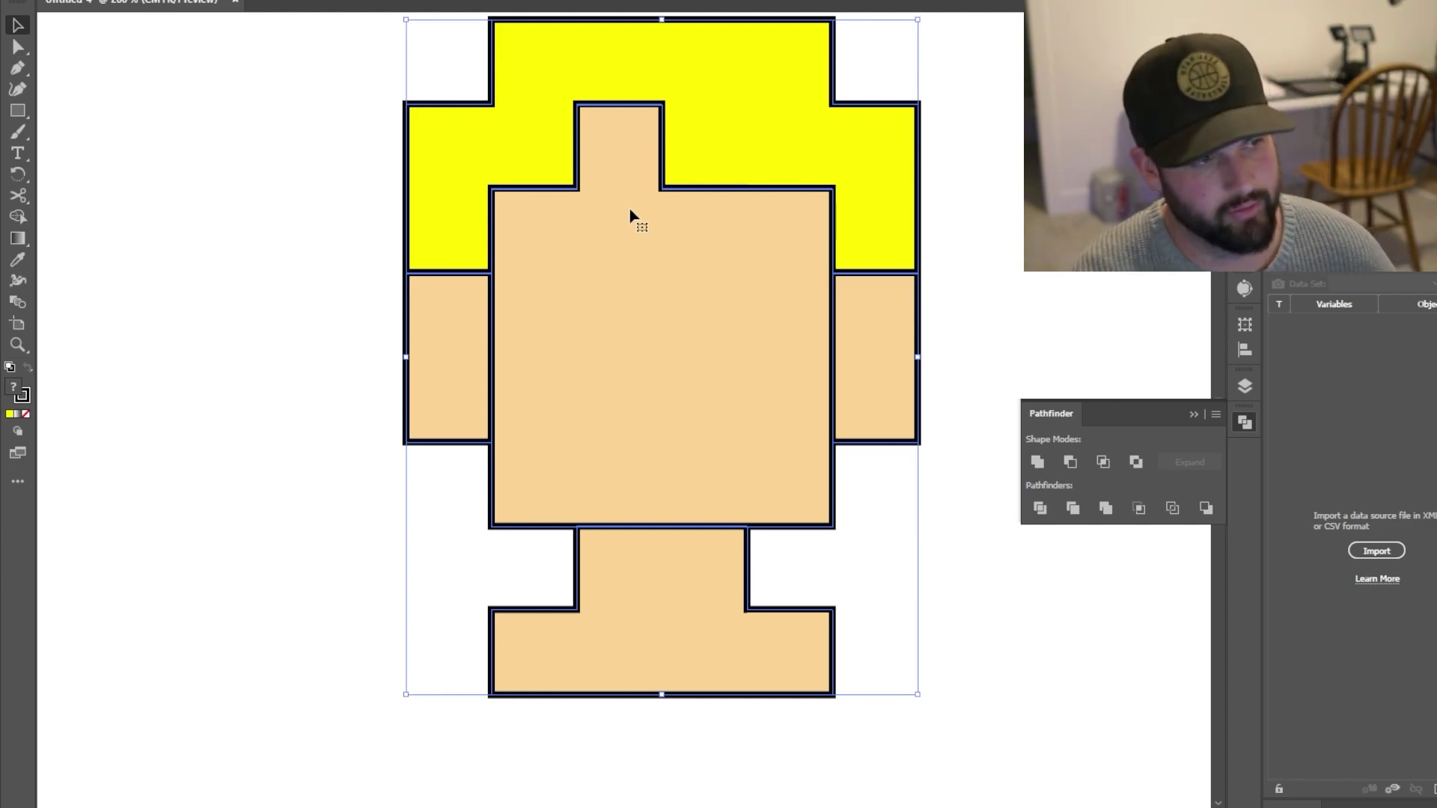
# Step: Check the outlined face, right ear and neck shapes individually, then deselect everything
pyautogui.click(308, 250)
pyautogui.click(554, 263)
pyautogui.click(839, 324)
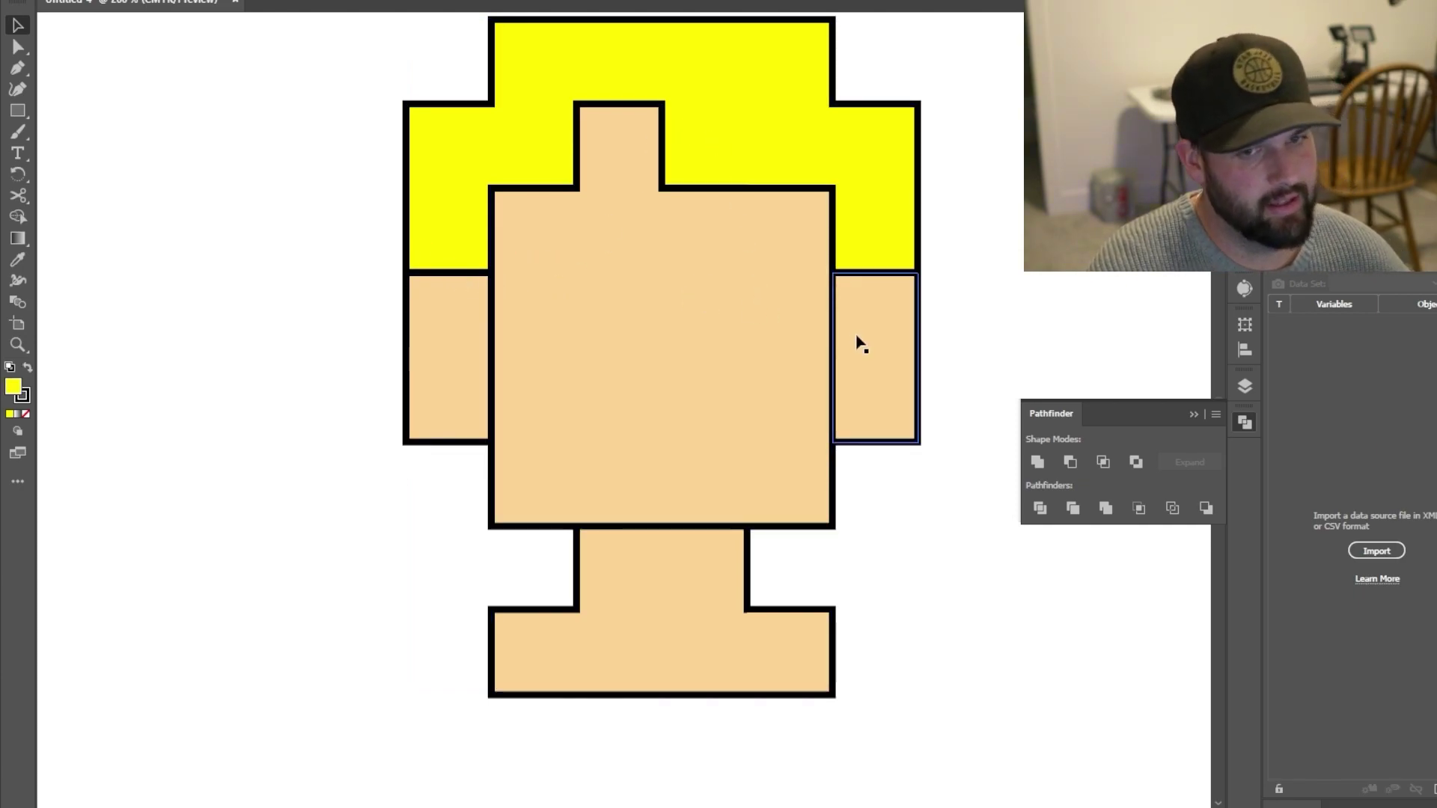
pyautogui.click(677, 603)
pyautogui.click(252, 291)
pyautogui.click(22, 111)
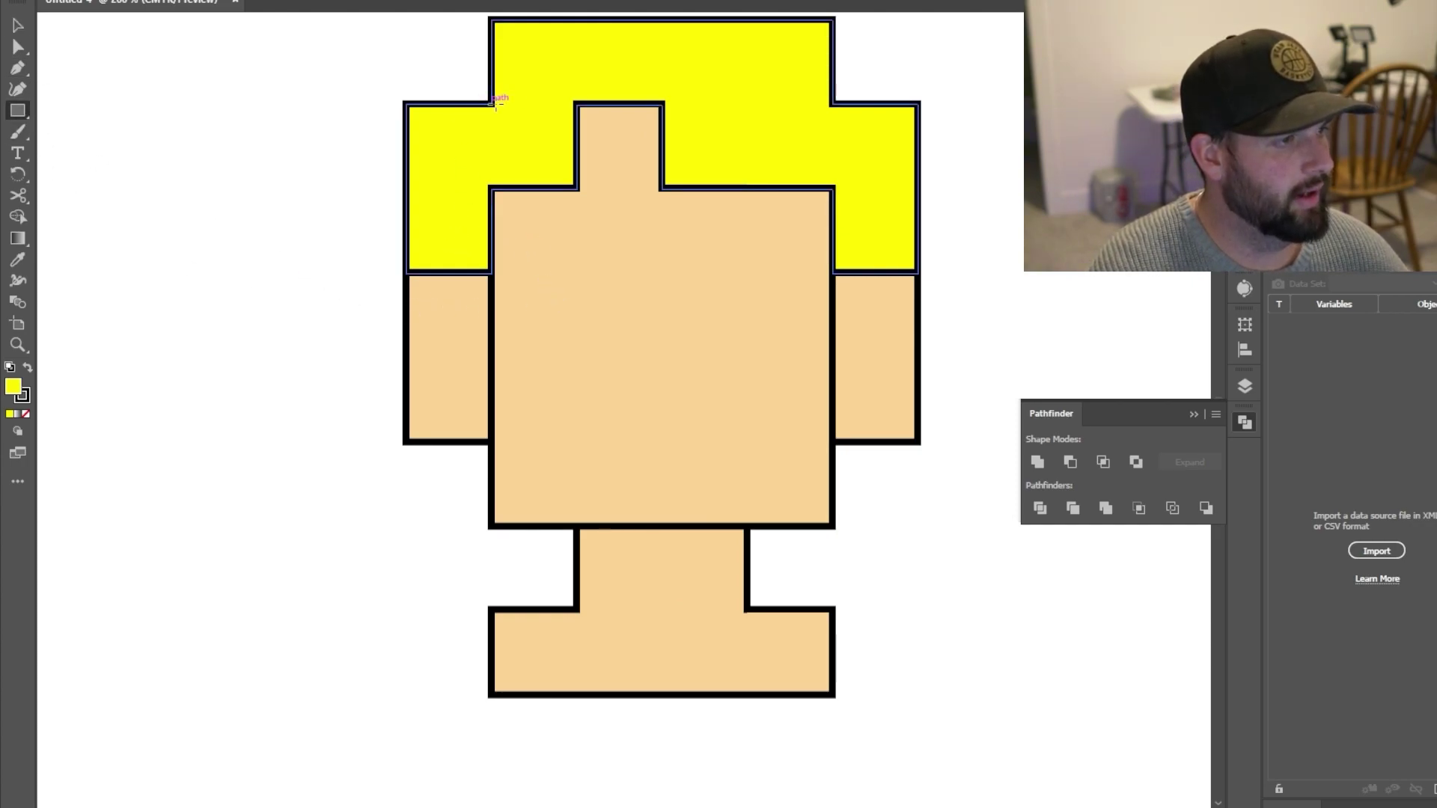
# Step: Draw a small eye rectangle, then paste a copy and rotate it 90° upright in the face centre
pyautogui.moveTo(493, 106); pyautogui.dragTo(749, 262)
pyautogui.click(17, 27)
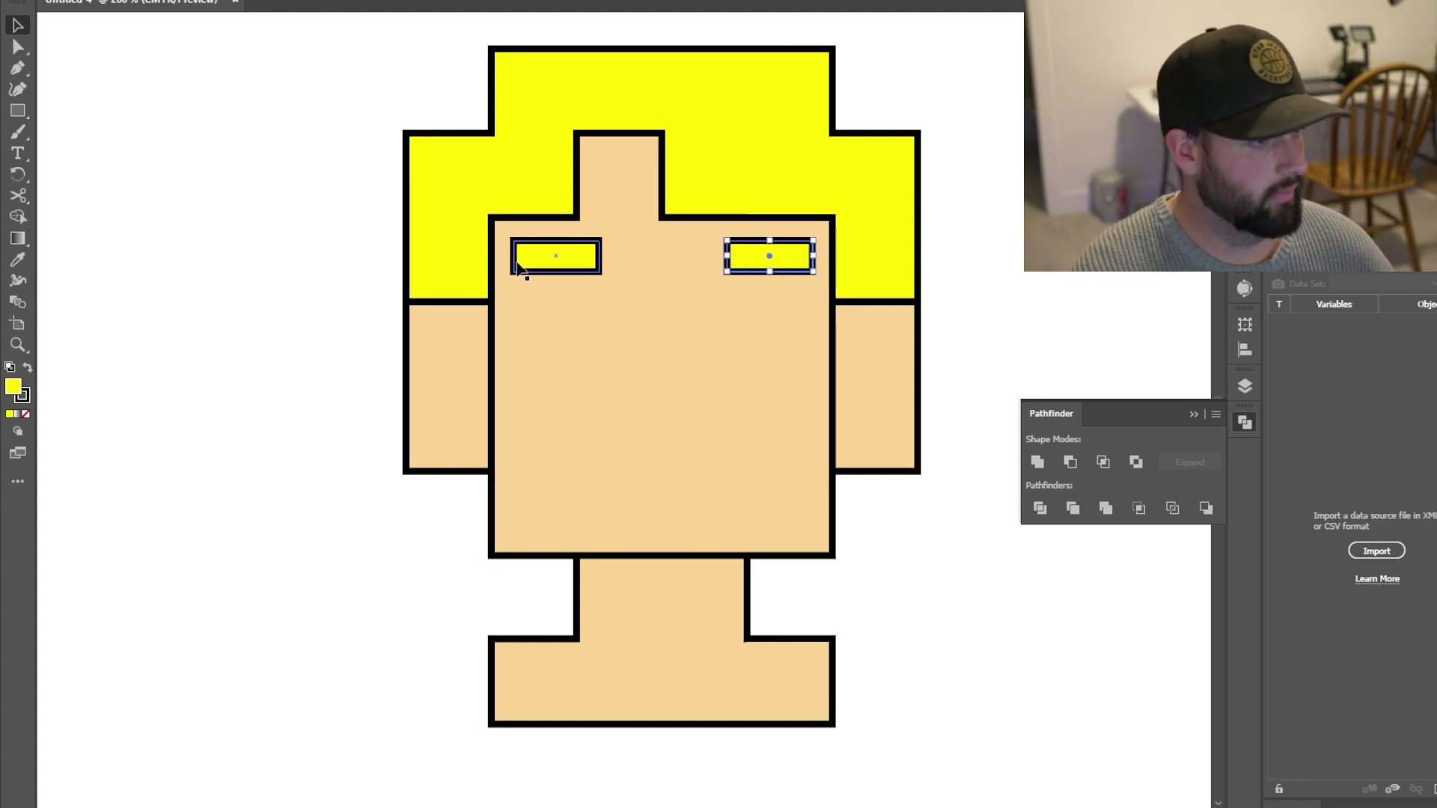
pyautogui.hotkey('ctrl', 'c')
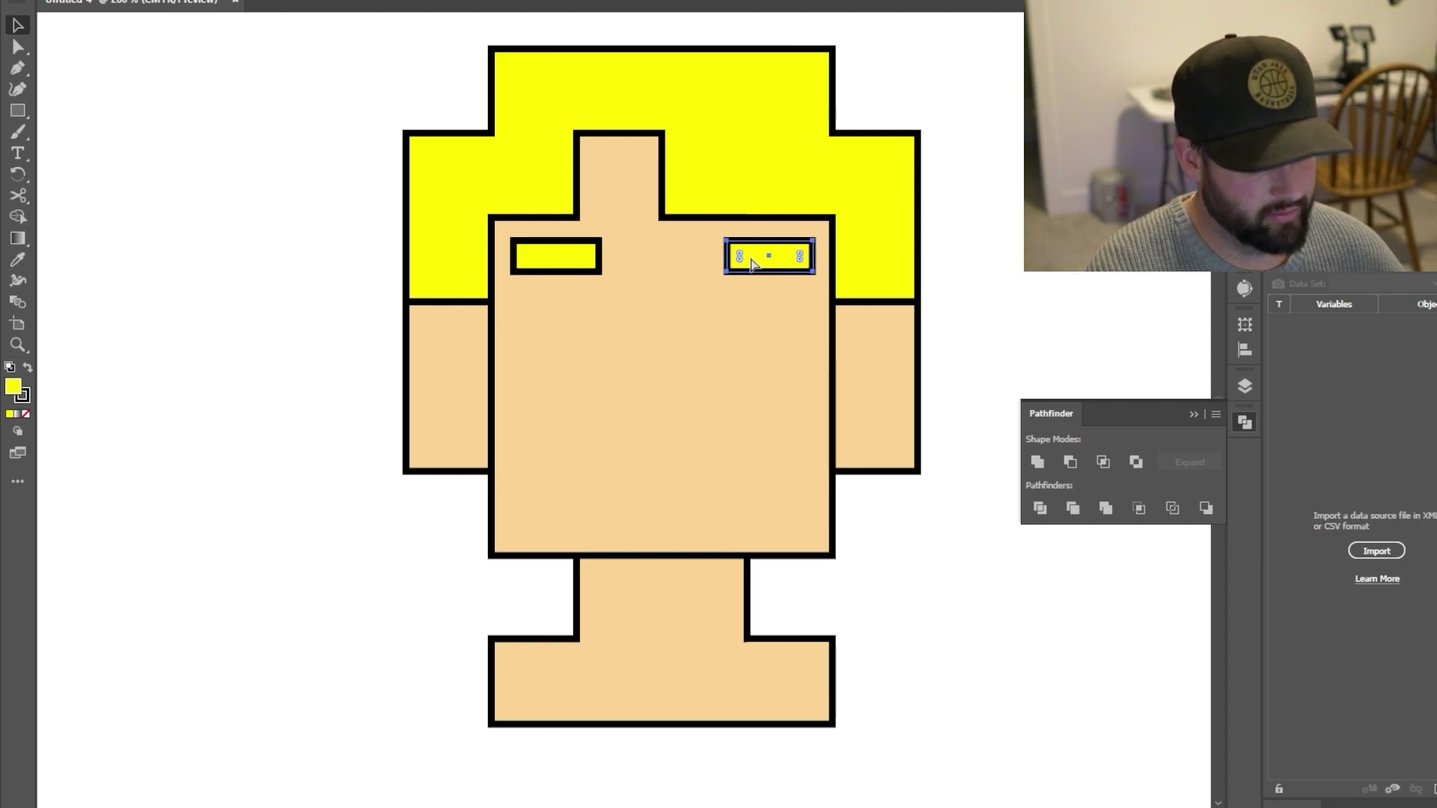
pyautogui.hotkey('ctrl', 'v')
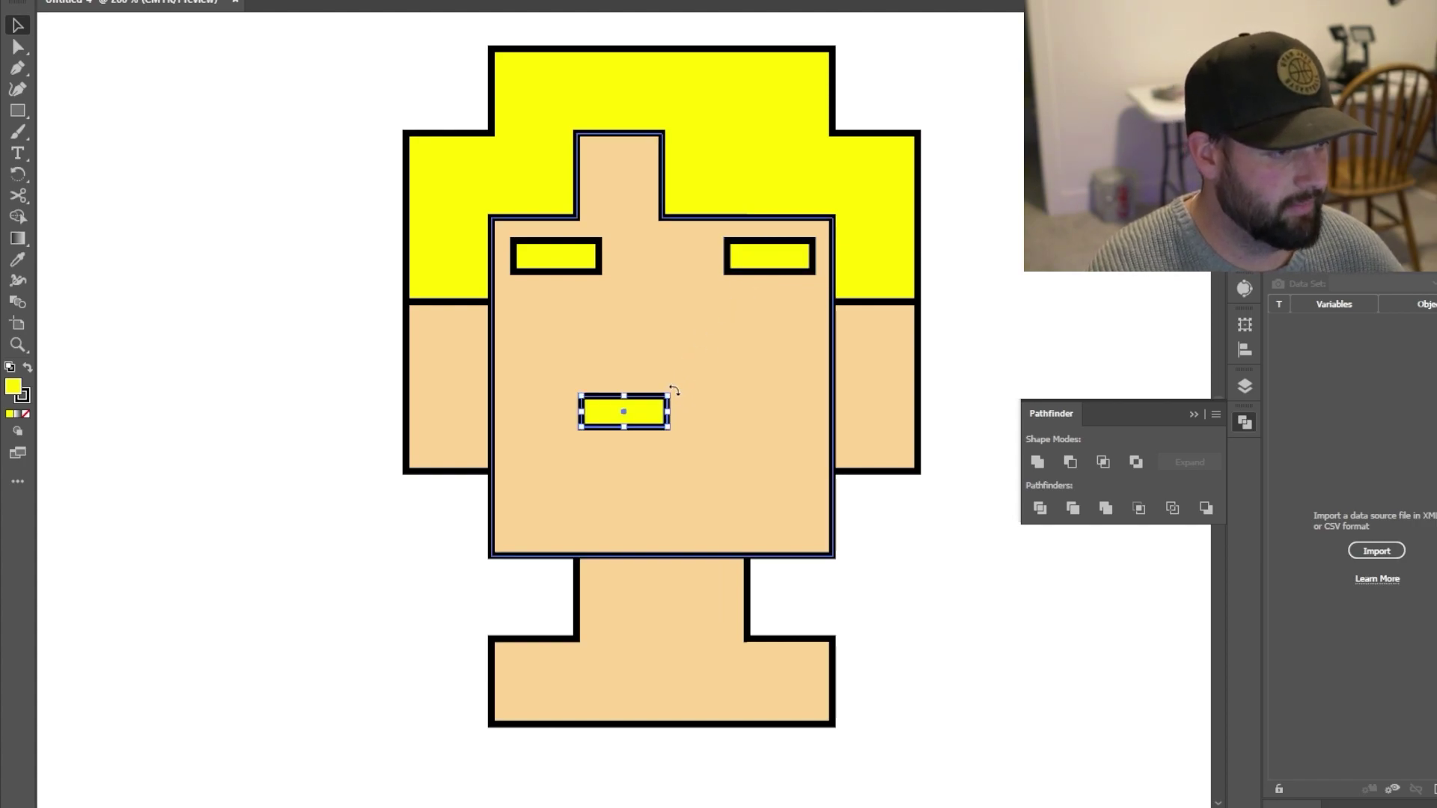
pyautogui.moveTo(674, 390); pyautogui.dragTo(648, 461)
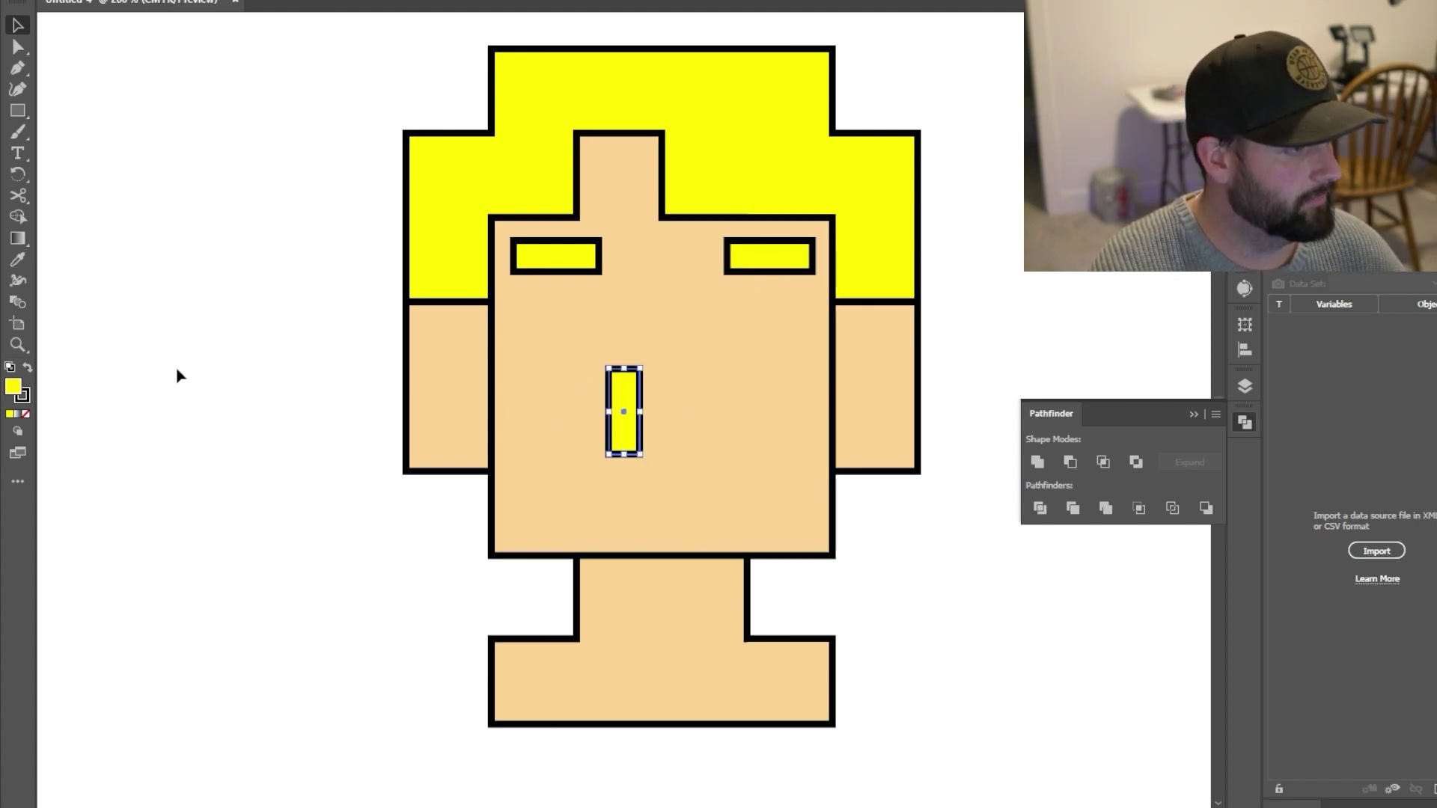
# Step: Make the upright bar green with no stroke under the right eyebrow, and copy it under the left
pyautogui.click(22, 400)
pyautogui.click(26, 414)
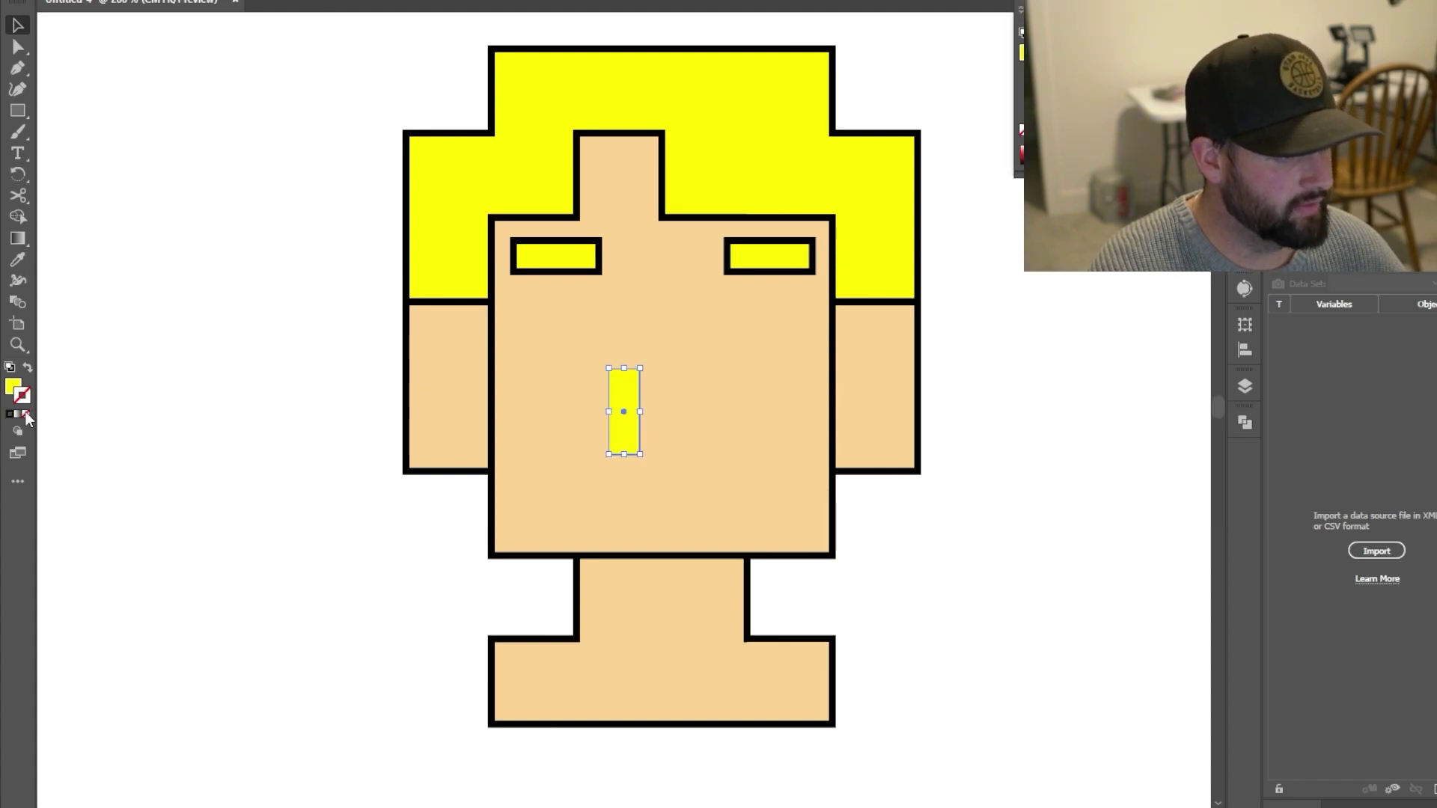
pyautogui.click(45, 0)
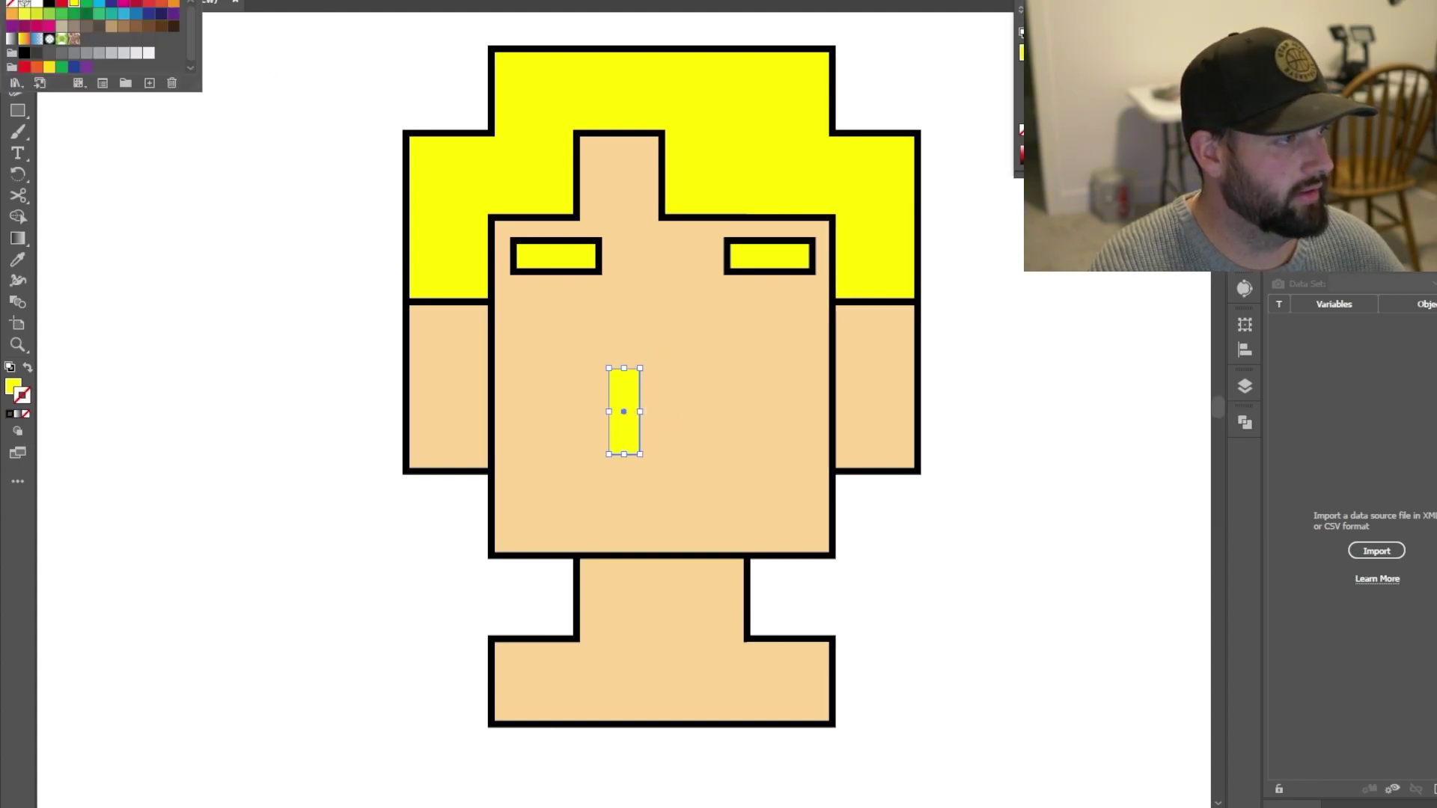
pyautogui.click(90, 4)
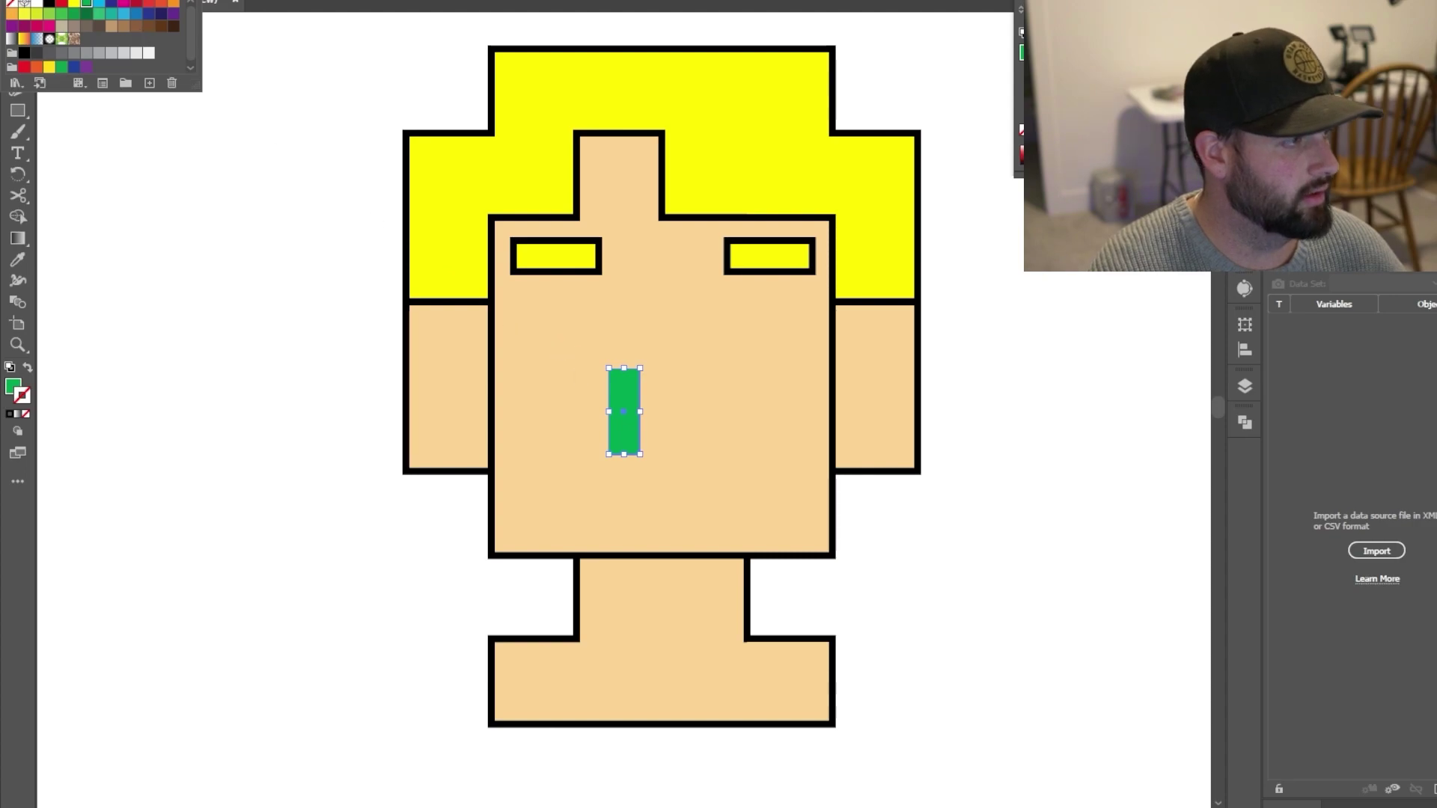
pyautogui.moveTo(624, 400); pyautogui.dragTo(746, 323)
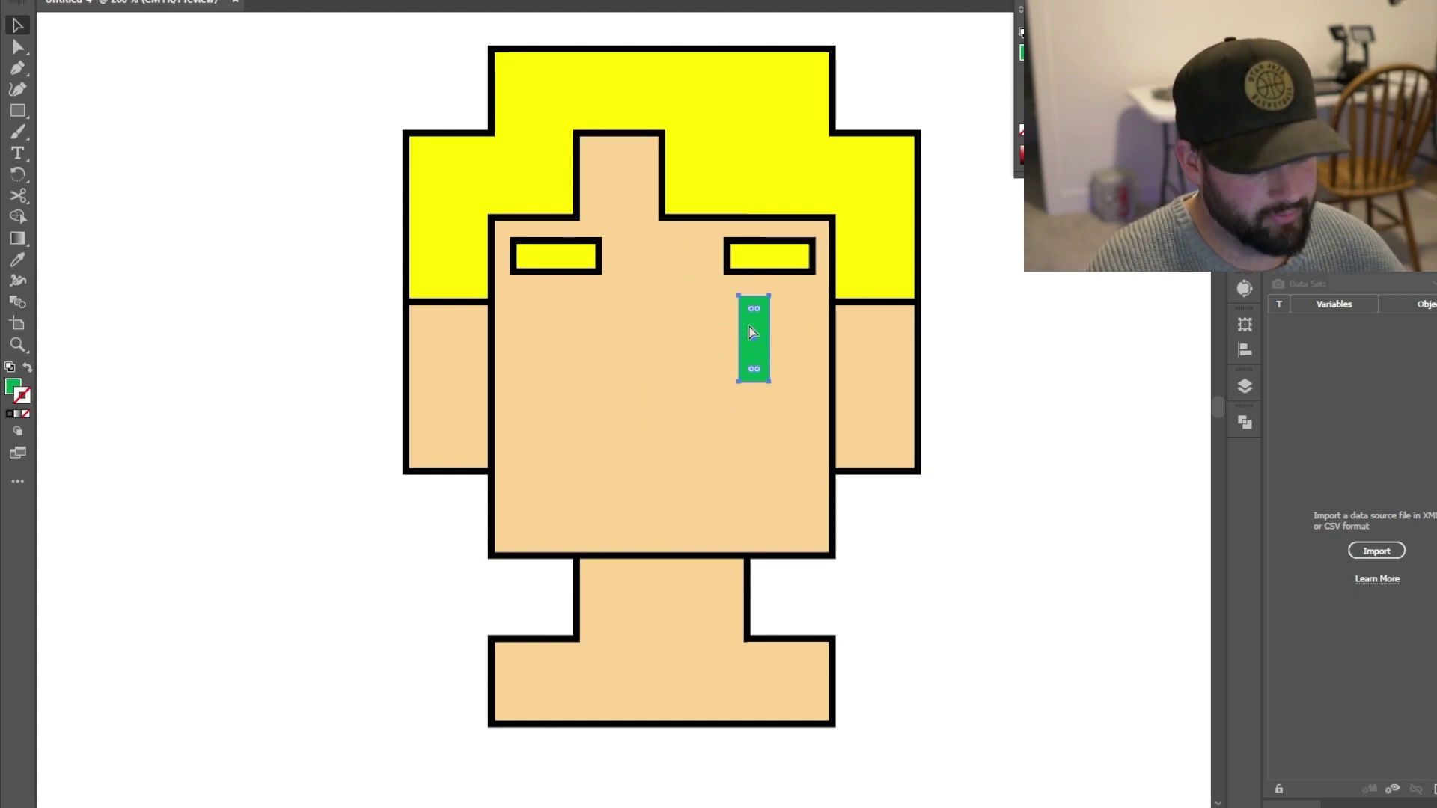
pyautogui.hotkey('ctrl', 'c')
pyautogui.hotkey('ctrl', 'v')
pyautogui.moveTo(611, 393); pyautogui.dragTo(567, 316)
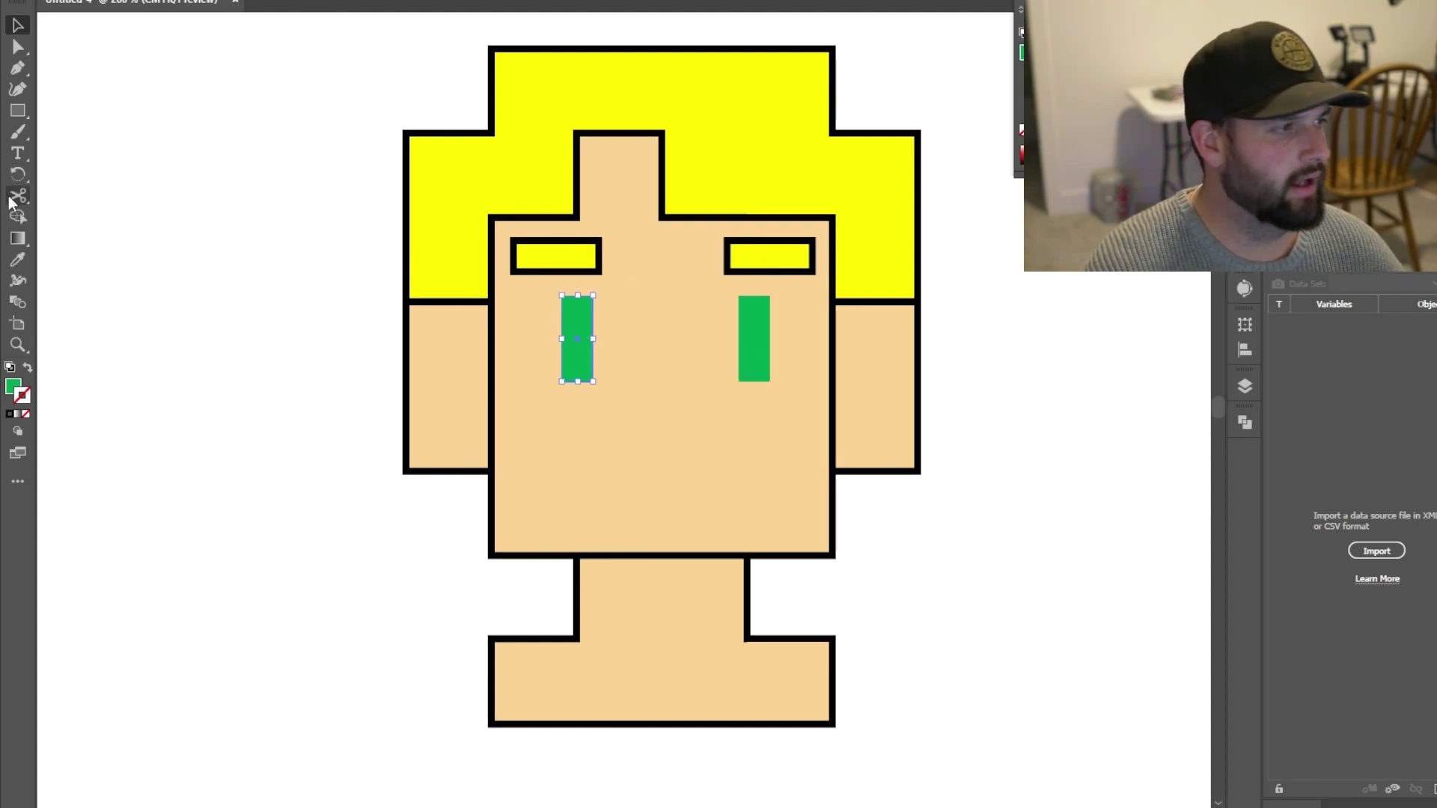
# Step: Alt-drag a copy of the left eye down between the eyes and enlarge it into a nose
pyautogui.click(18, 110)
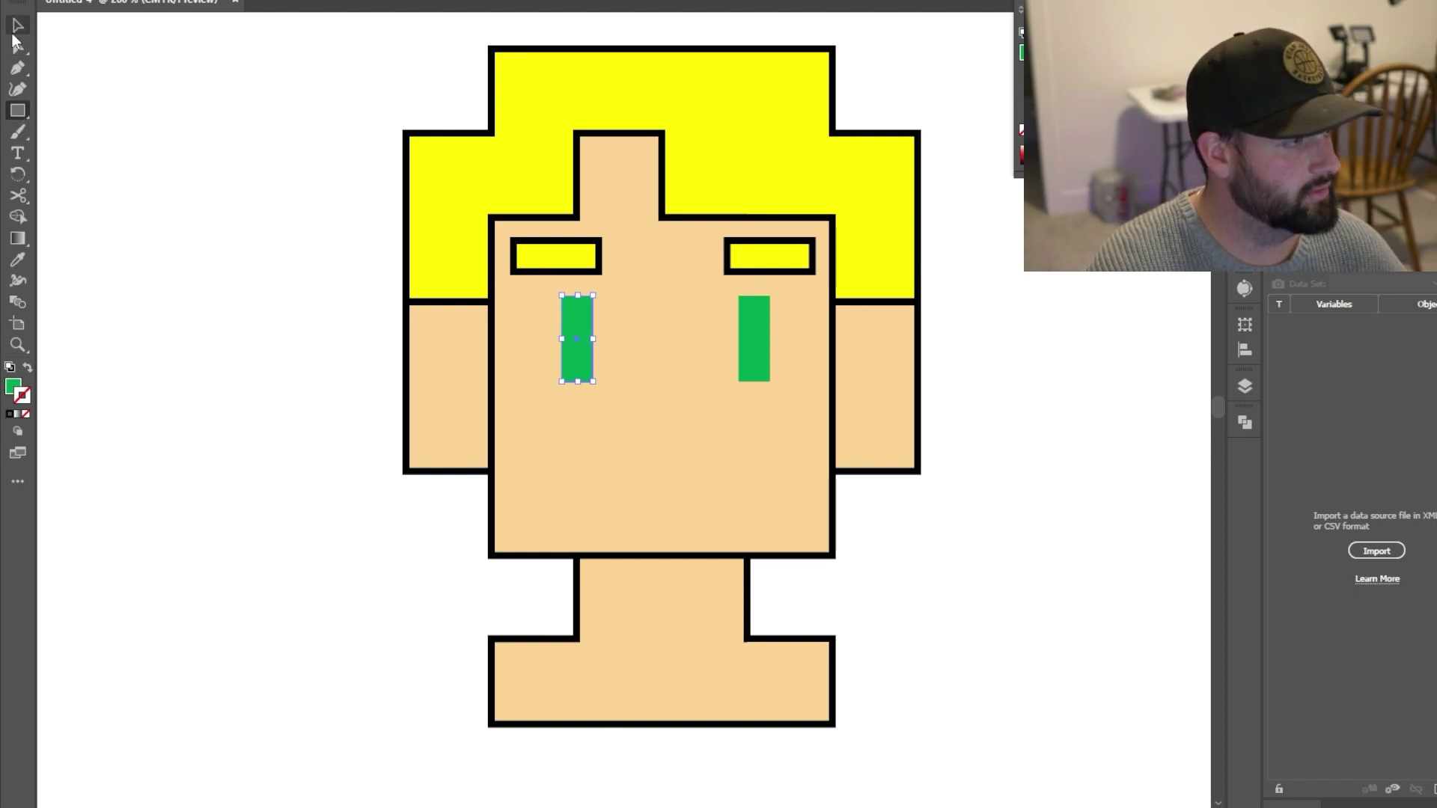
pyautogui.click(15, 28)
pyautogui.moveTo(588, 311); pyautogui.dragTo(634, 383)
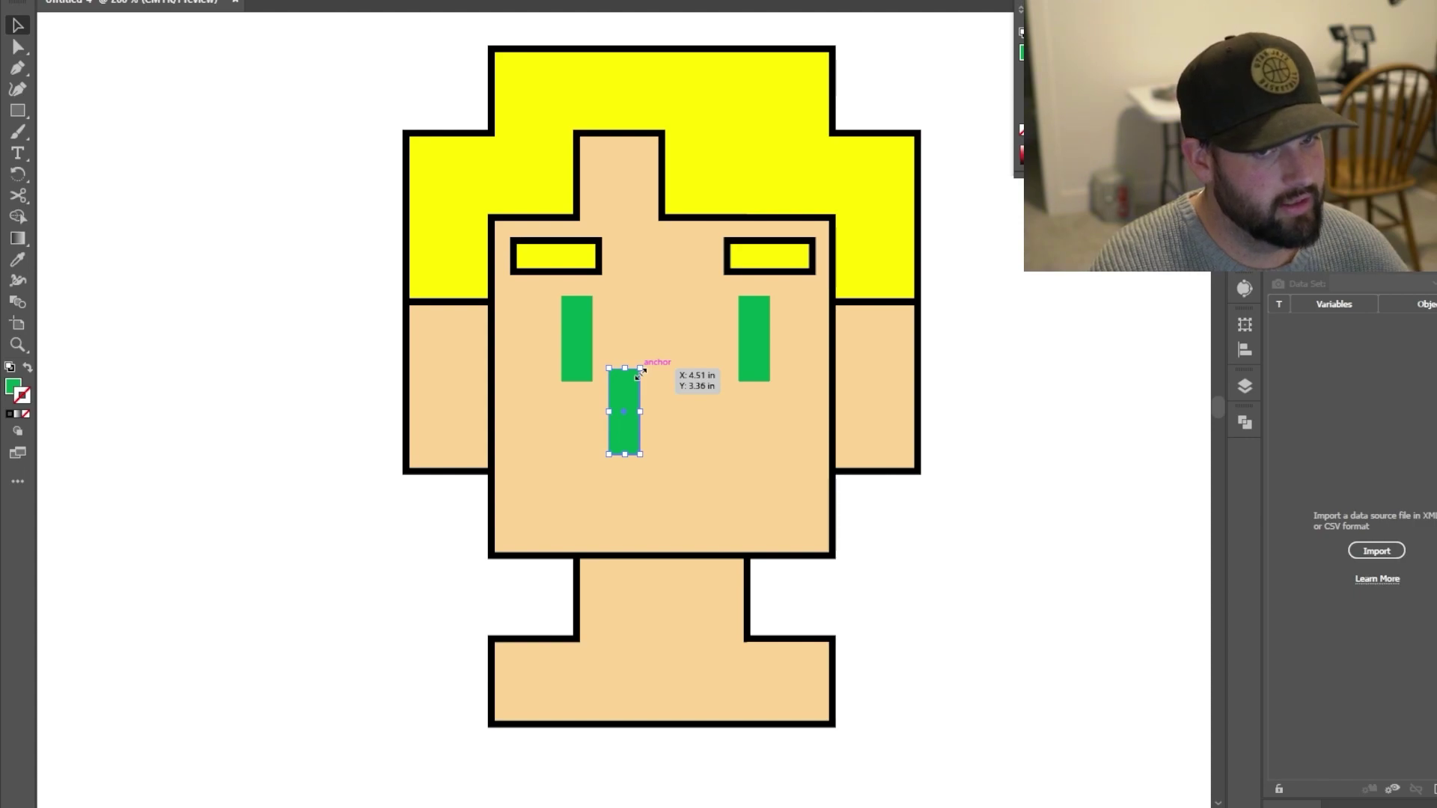
pyautogui.moveTo(640, 368); pyautogui.dragTo(664, 338)
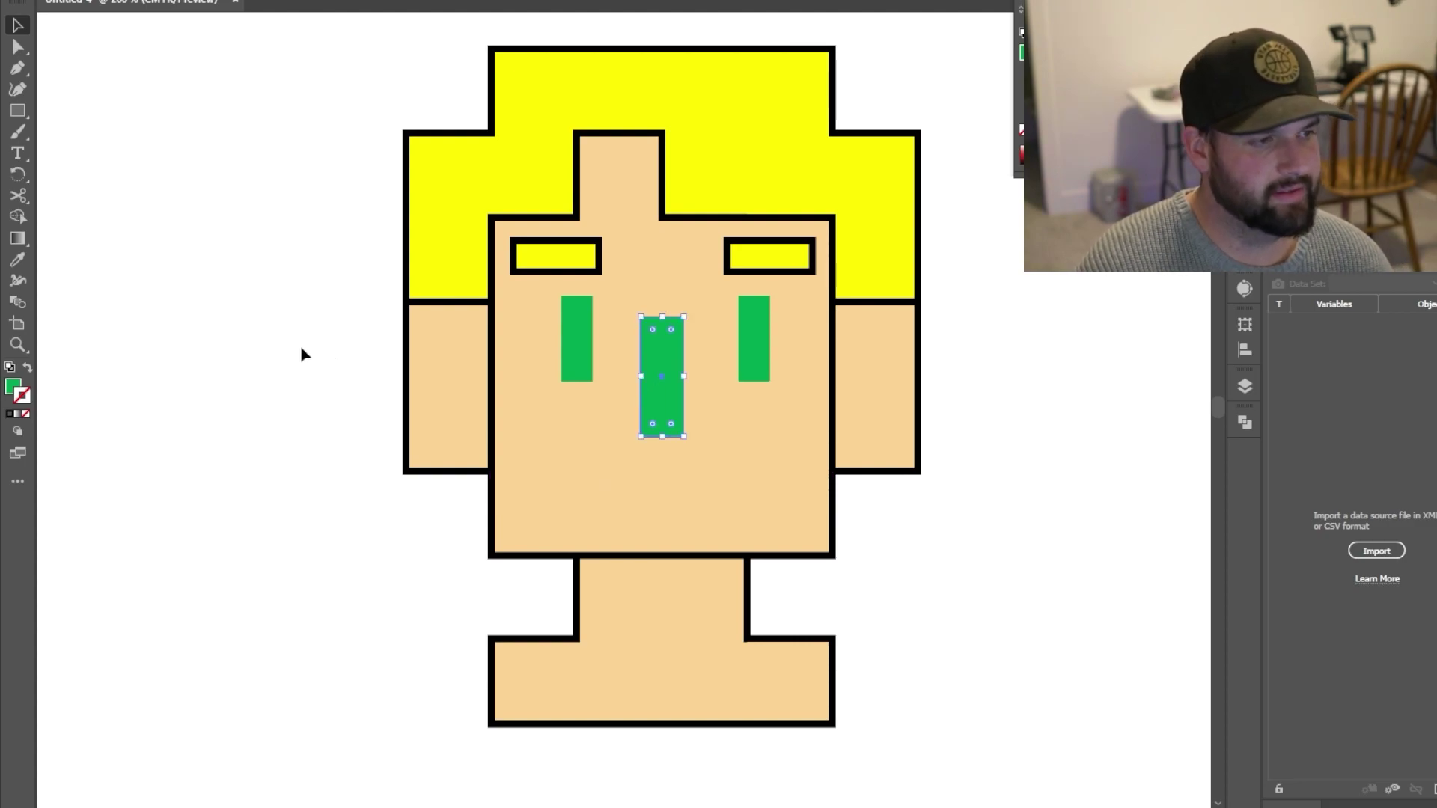
# Step: Give the nose the face colour, remove its stroke, and set its fill to hex DEB887
pyautogui.click(14, 268)
pyautogui.click(602, 441)
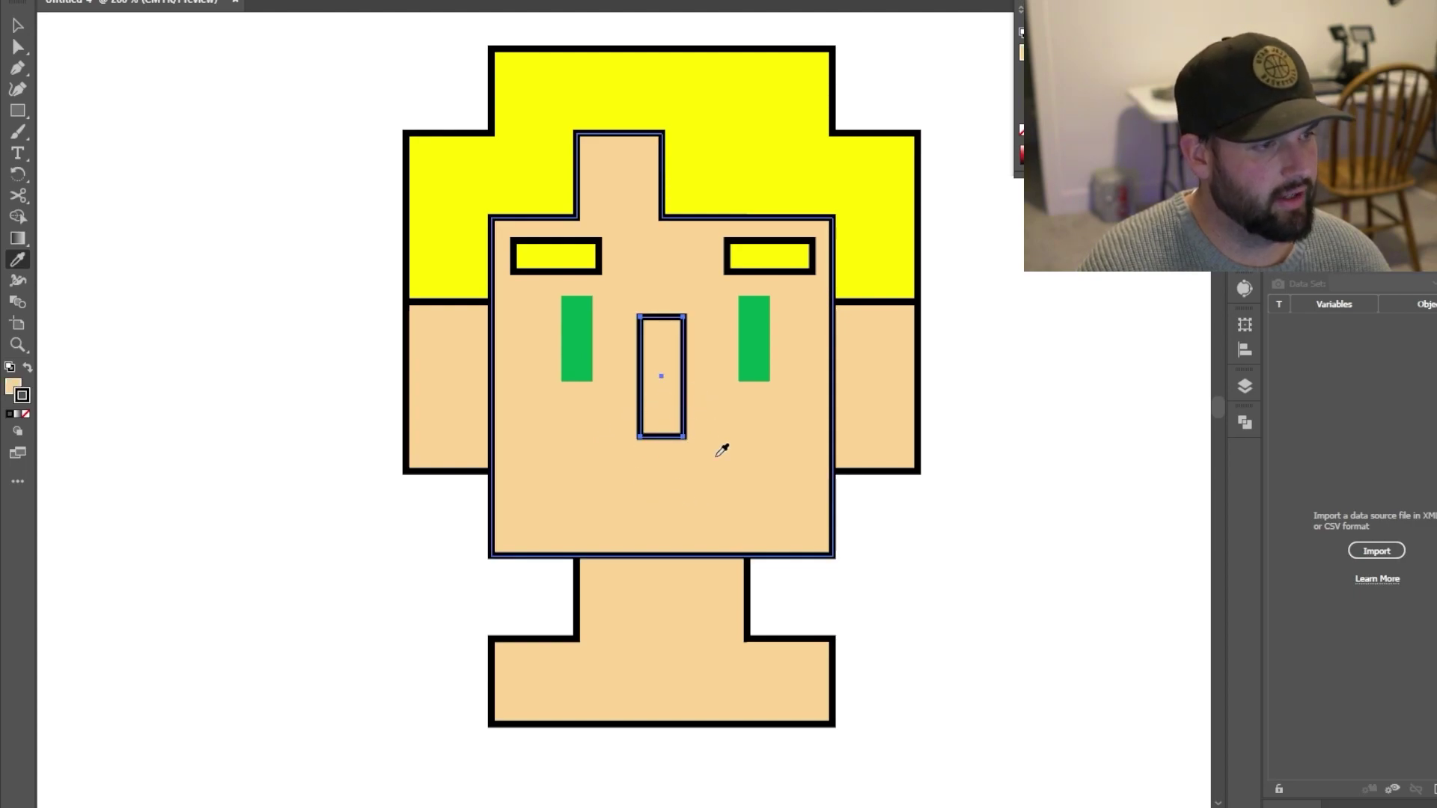
pyautogui.click(25, 415)
pyautogui.doubleClick(14, 387)
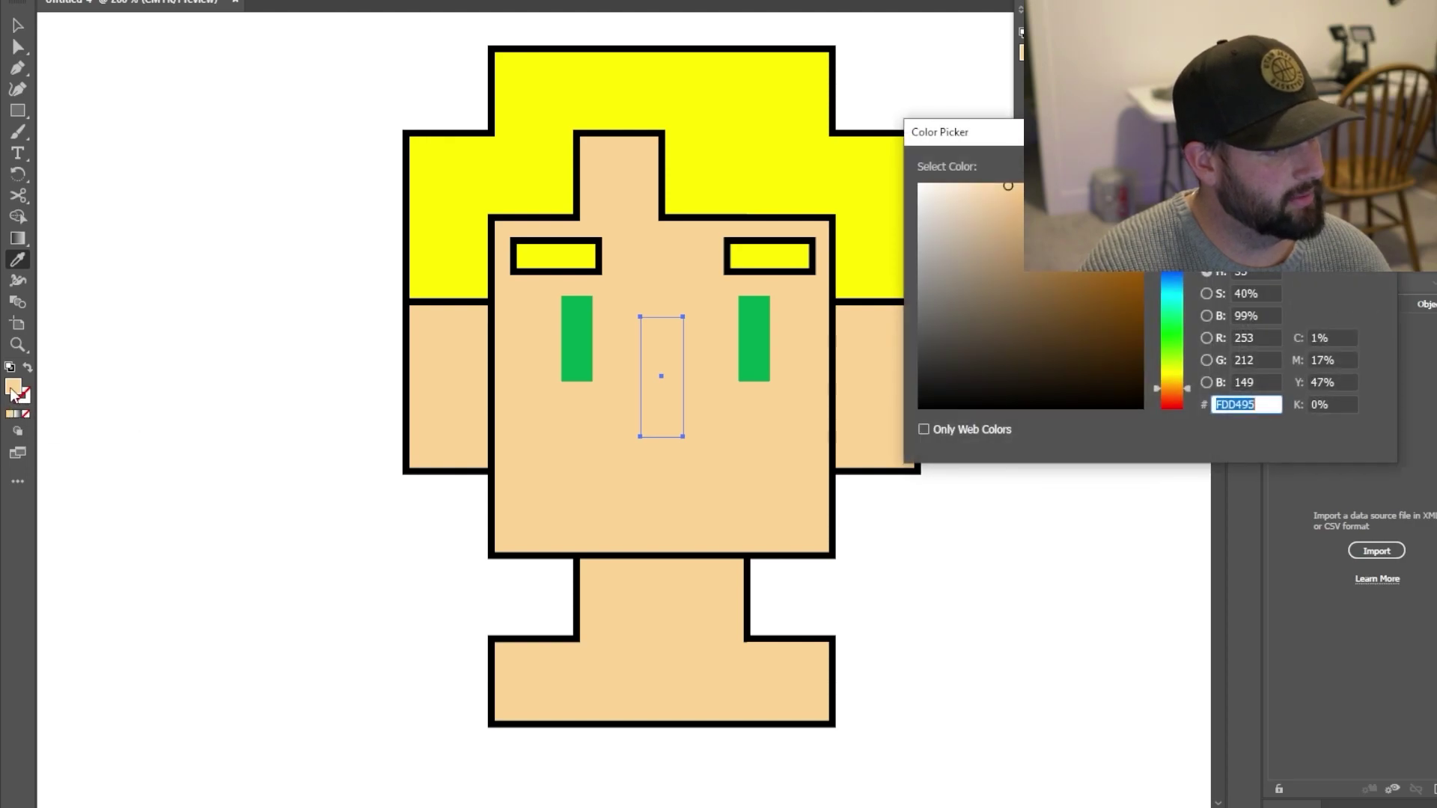
pyautogui.write('deb887')
pyautogui.press('Return')
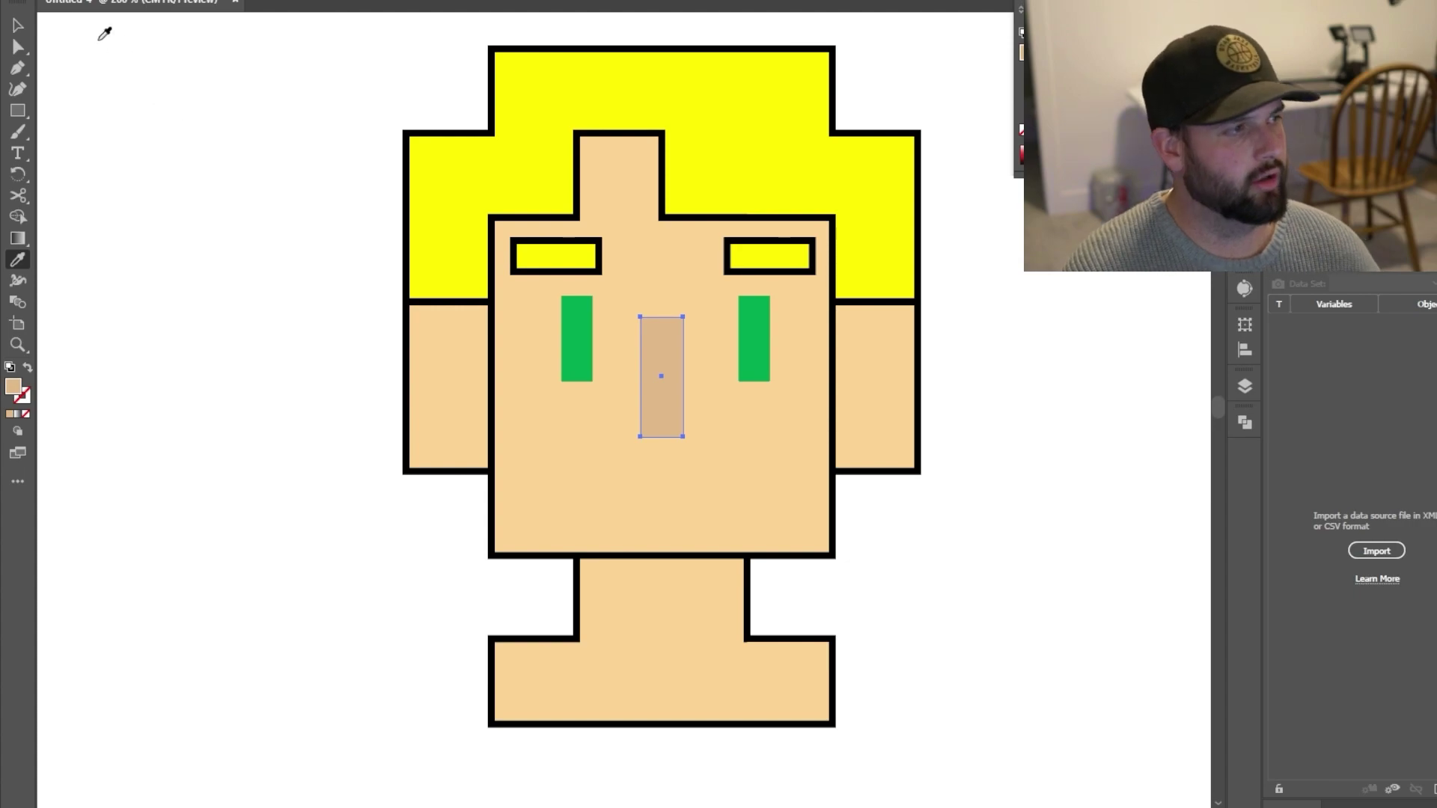
pyautogui.click(18, 28)
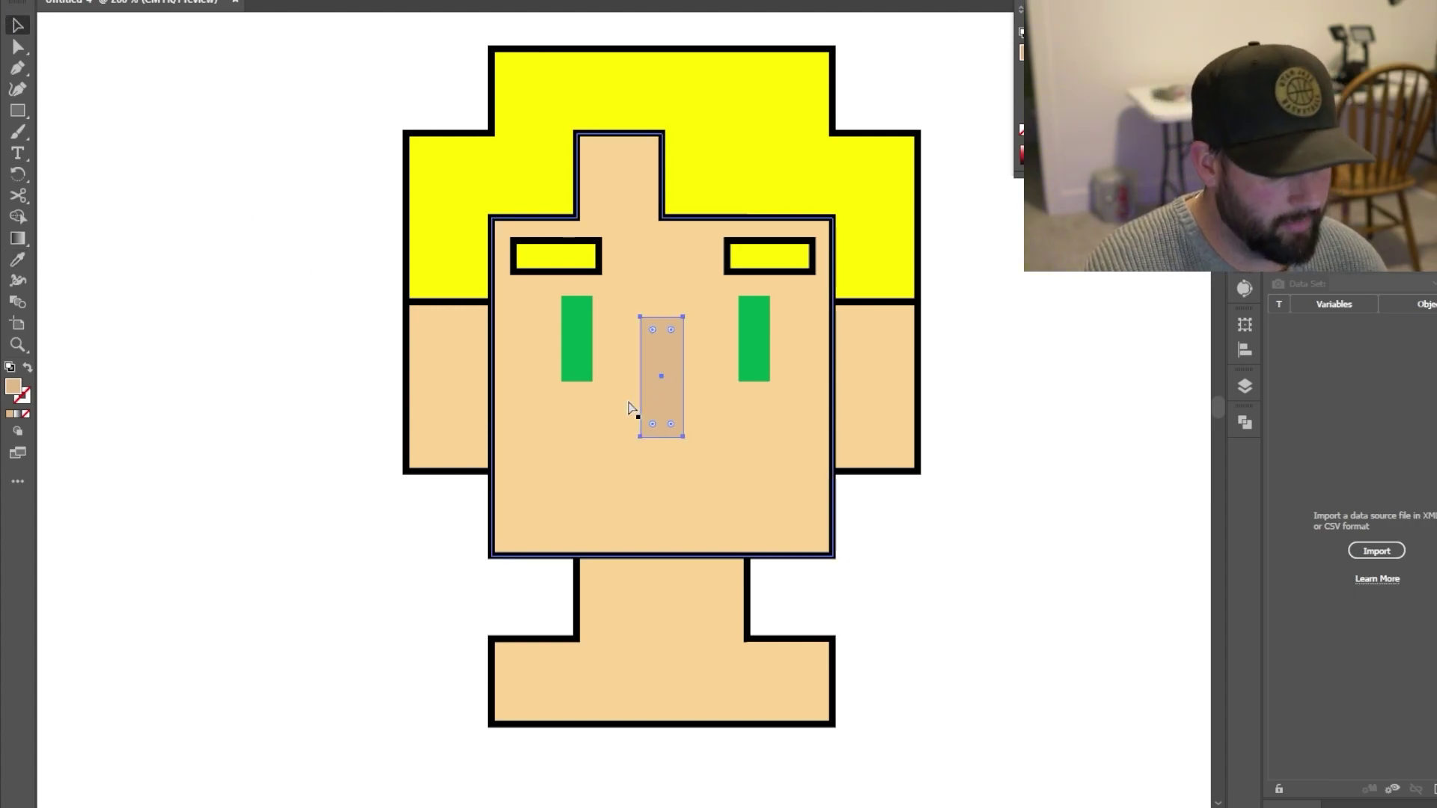
# Step: Place darker tan shading strips along the inner edge of each ear, stretched to ear height
pyautogui.moveTo(664, 374); pyautogui.dragTo(847, 353)
pyautogui.moveTo(858, 421); pyautogui.dragTo(785, 445)
pyautogui.click(18, 345)
pyautogui.press('v')
pyautogui.click(555, 80)
pyautogui.moveTo(554, 57); pyautogui.dragTo(557, 59)
# Step: Paste another tan strip, rotate it horizontal onto the top of the neck, then zoom out
pyautogui.moveTo(345, 675); pyautogui.dragTo(914, 356)
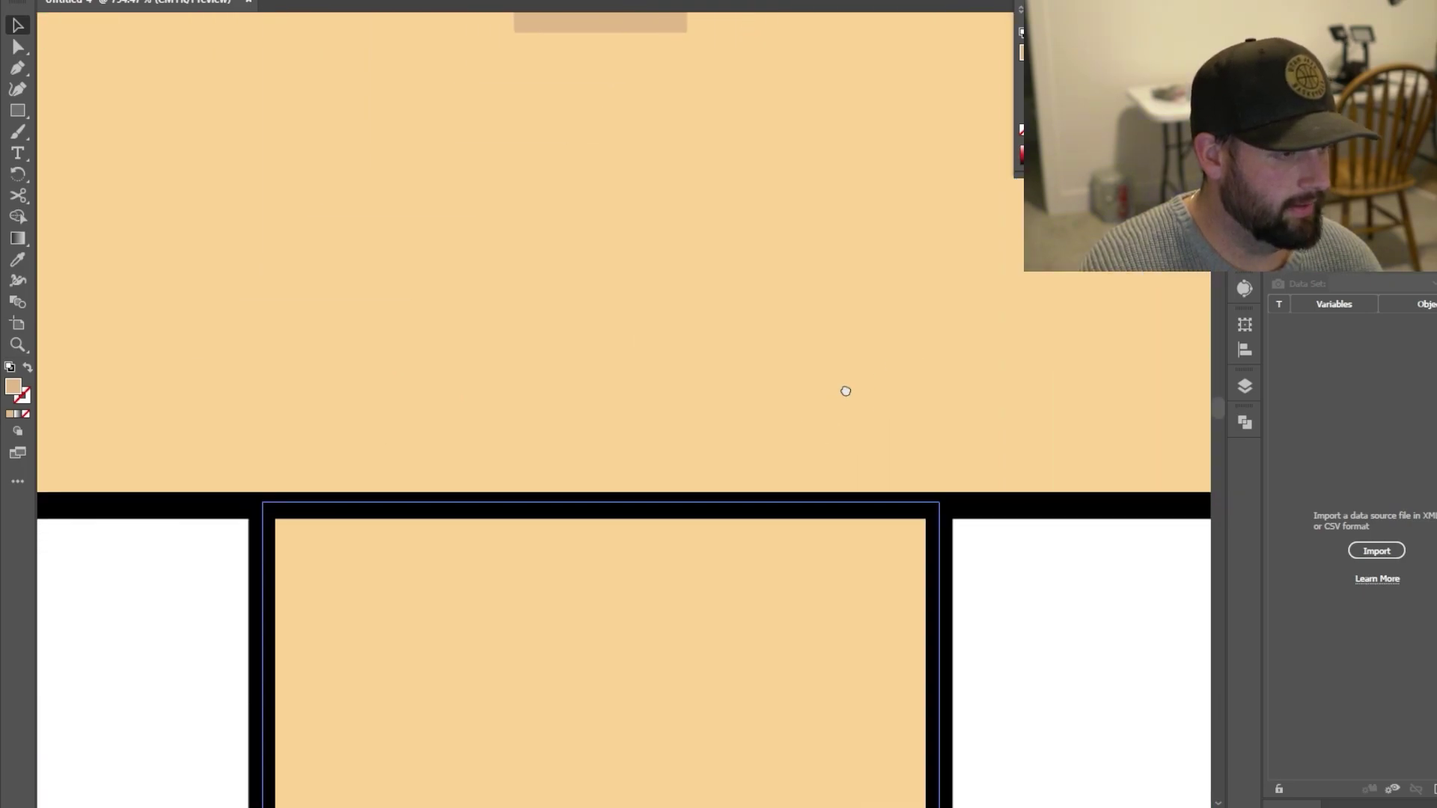
pyautogui.hotkey('ctrl', 'v')
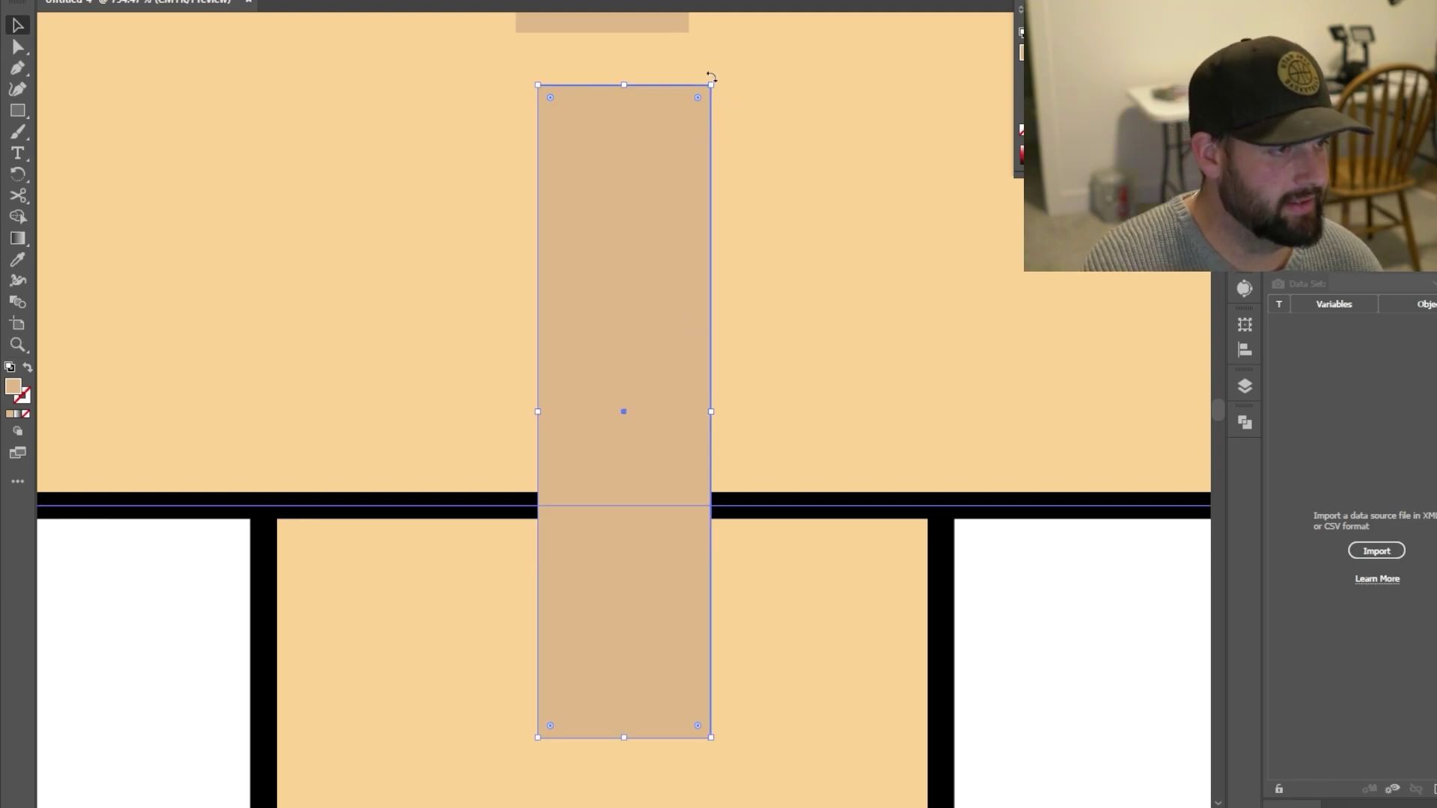
pyautogui.moveTo(717, 77); pyautogui.dragTo(783, 445)
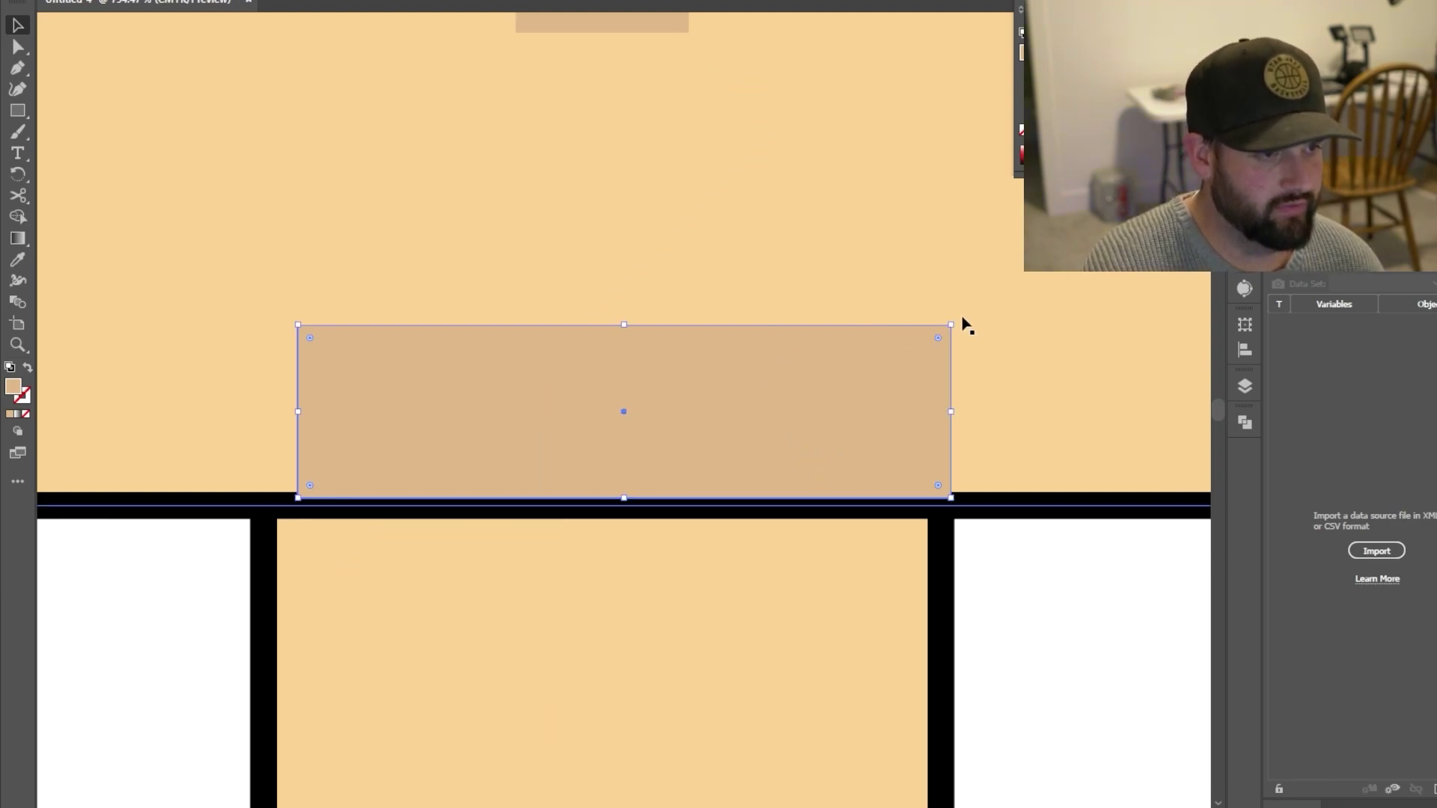
pyautogui.moveTo(828, 407); pyautogui.dragTo(805, 595)
pyautogui.click(1113, 681)
pyautogui.press('z')
pyautogui.keyDown('alt'); pyautogui.click(842, 476); pyautogui.keyUp('alt')
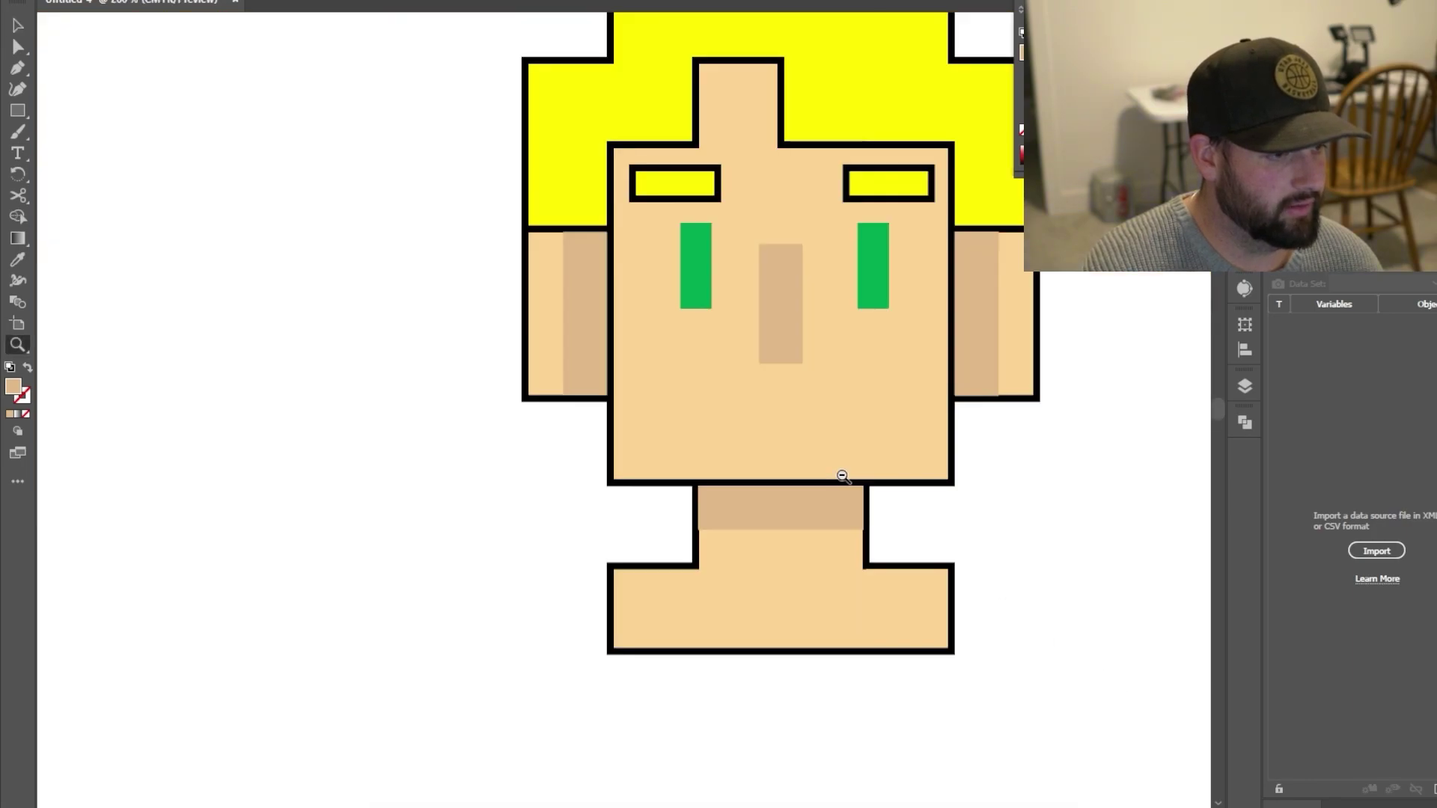
pyautogui.moveTo(806, 368); pyautogui.dragTo(793, 493)
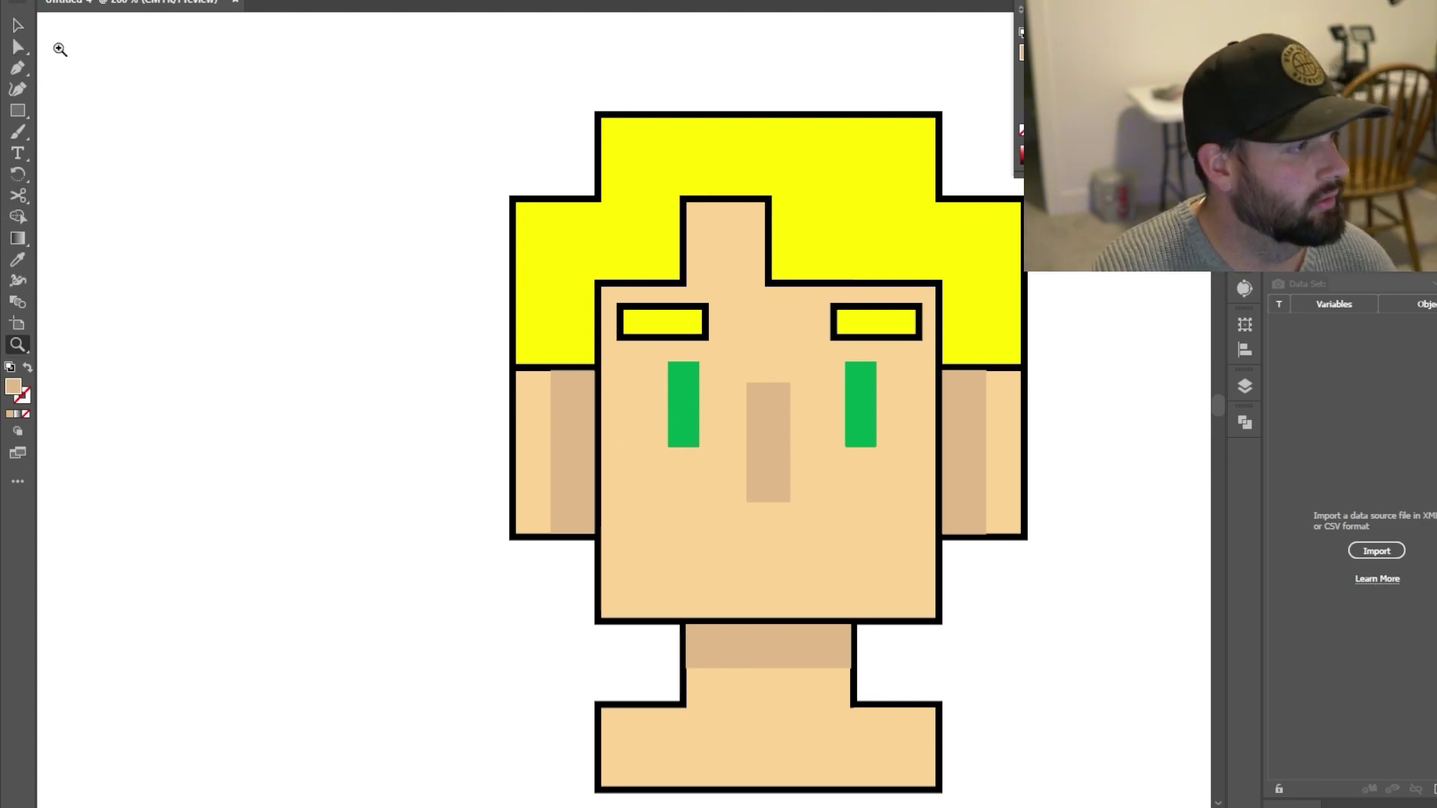
# Step: Paste a strip, rotate it horizontal at the mouth position, and fill it black
pyautogui.hotkey('ctrl', 'v')
pyautogui.press('v')
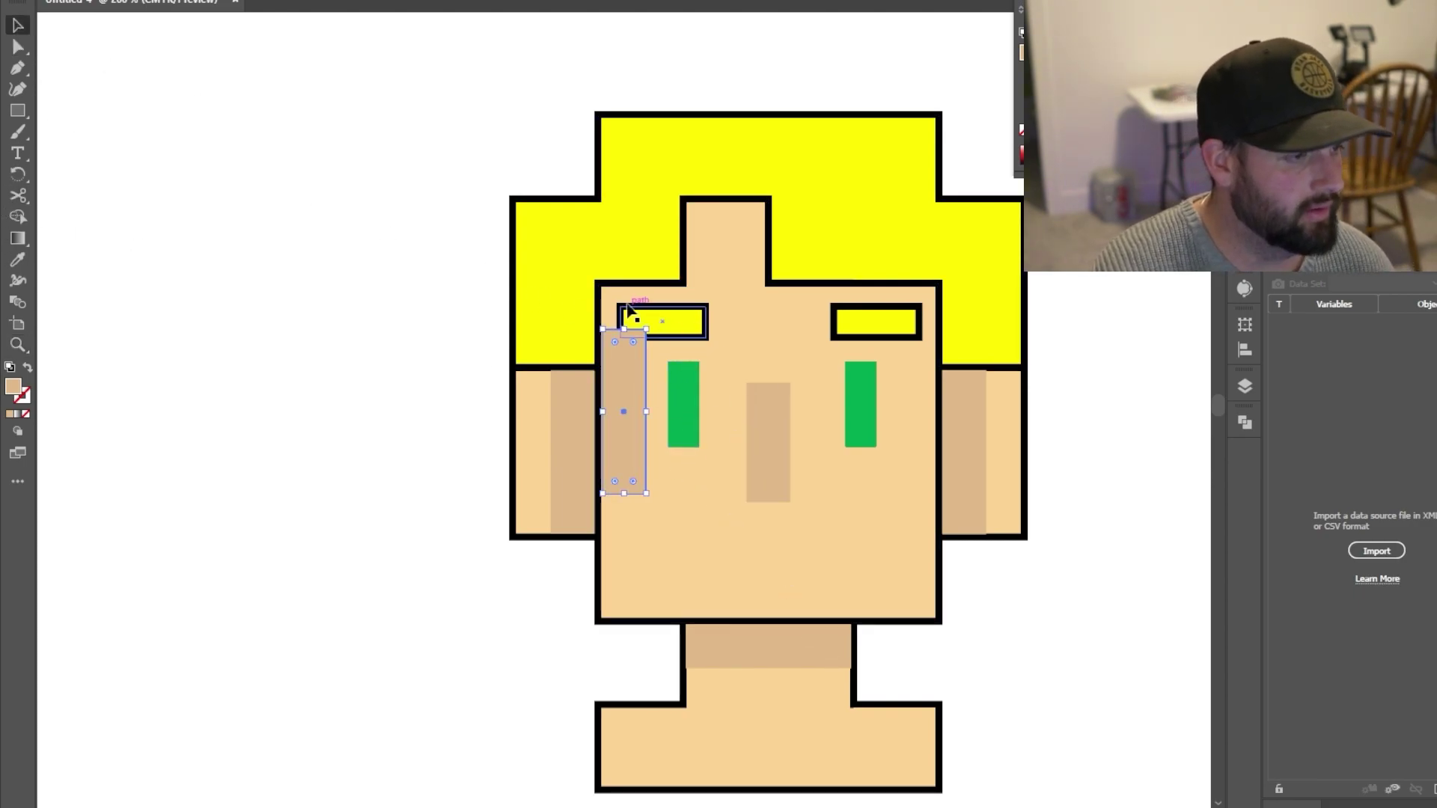
pyautogui.moveTo(655, 322); pyautogui.dragTo(739, 488)
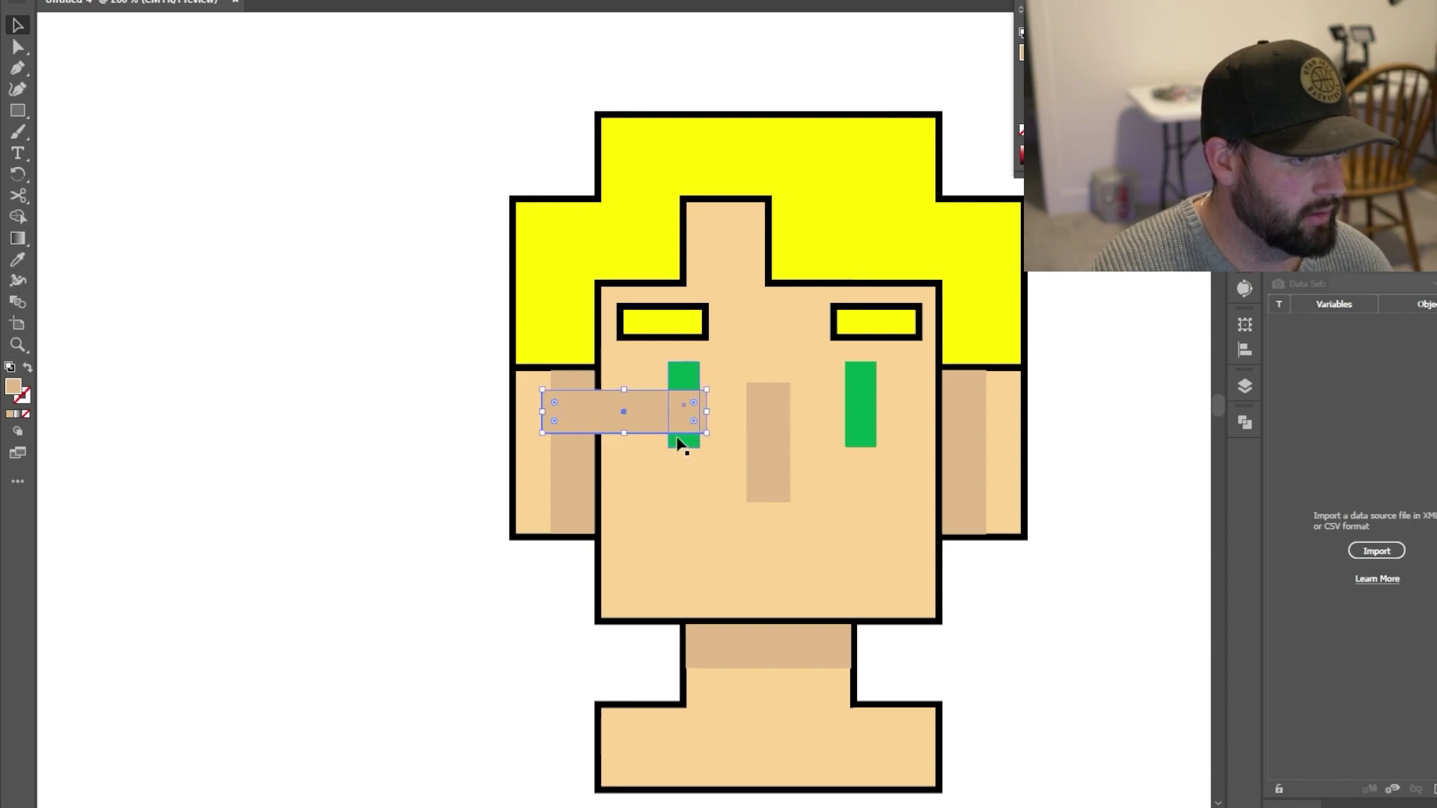
pyautogui.moveTo(667, 427); pyautogui.dragTo(801, 547)
pyautogui.click(25, 3)
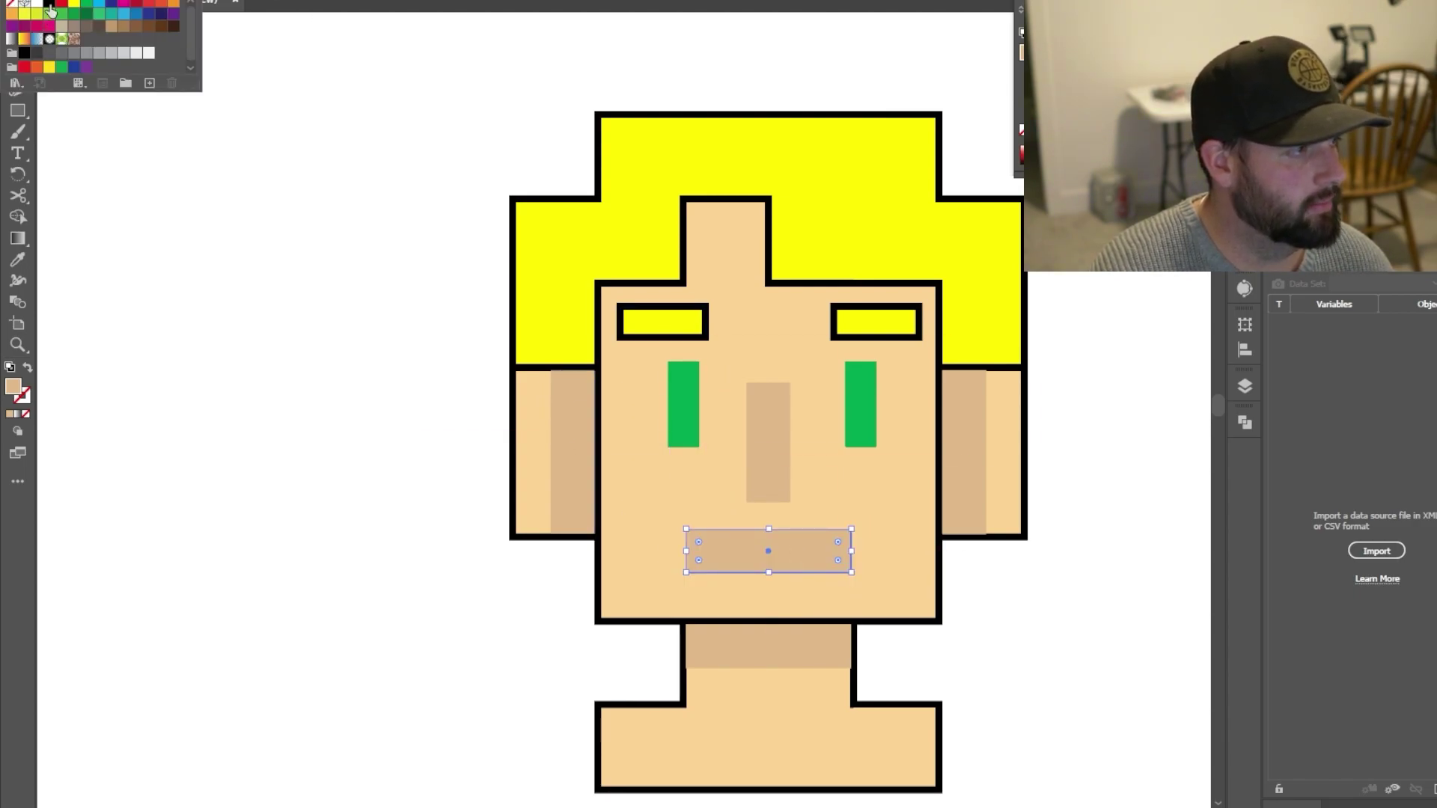
pyautogui.click(50, 7)
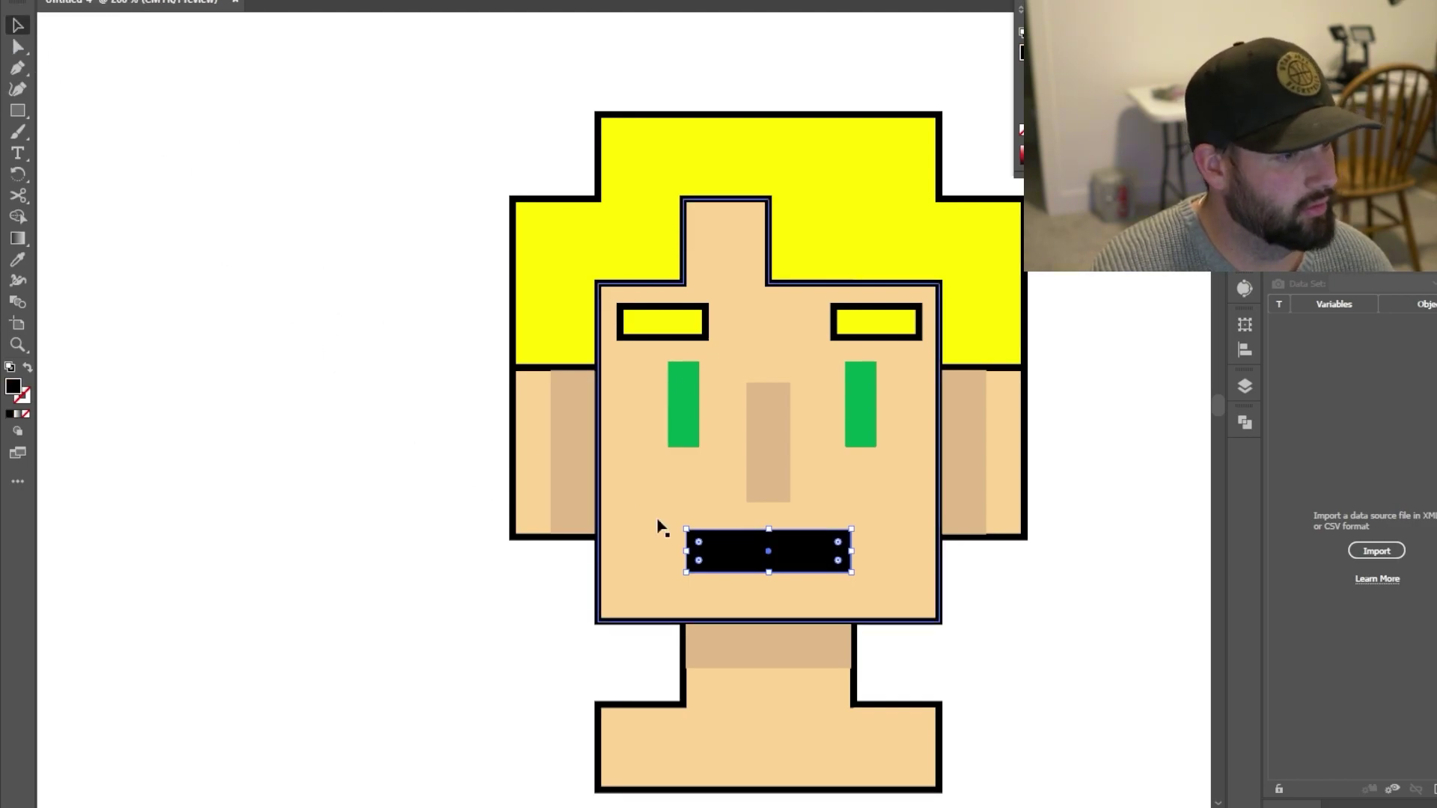
# Step: Add a tan shadow strip below the mouth and bring the black mouth bar to the front
pyautogui.moveTo(588, 378); pyautogui.dragTo(789, 567)
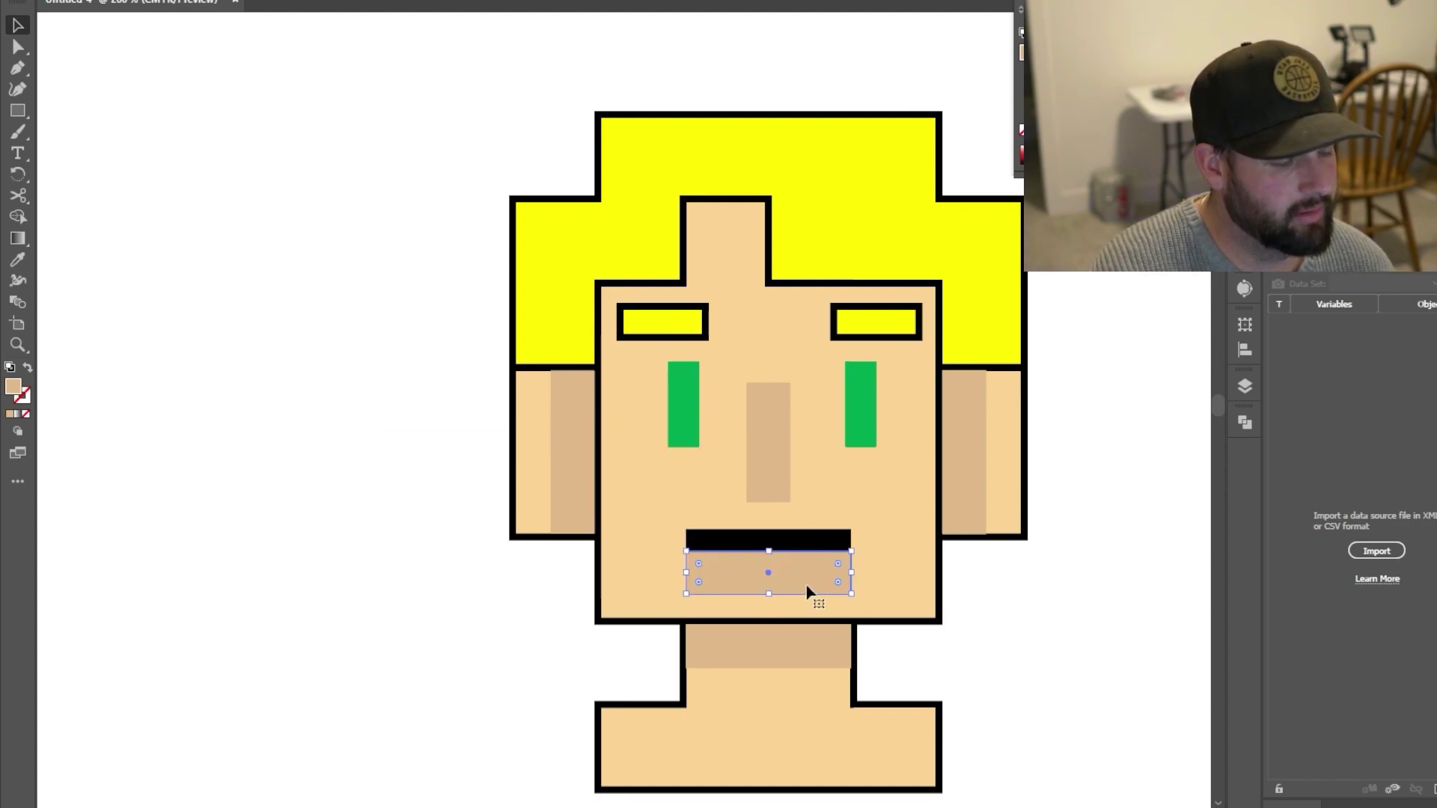
pyautogui.click(816, 549)
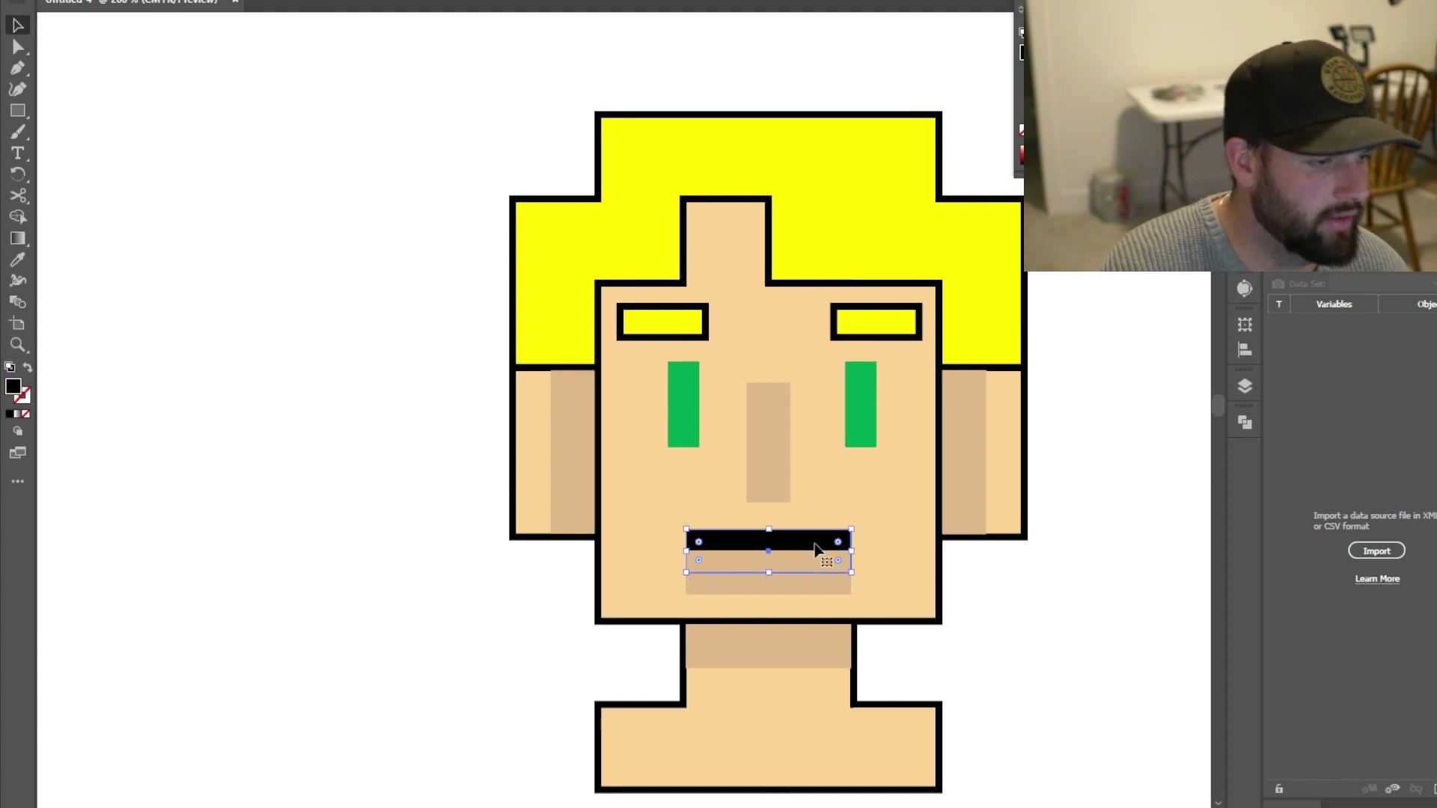
pyautogui.rightClick(816, 550)
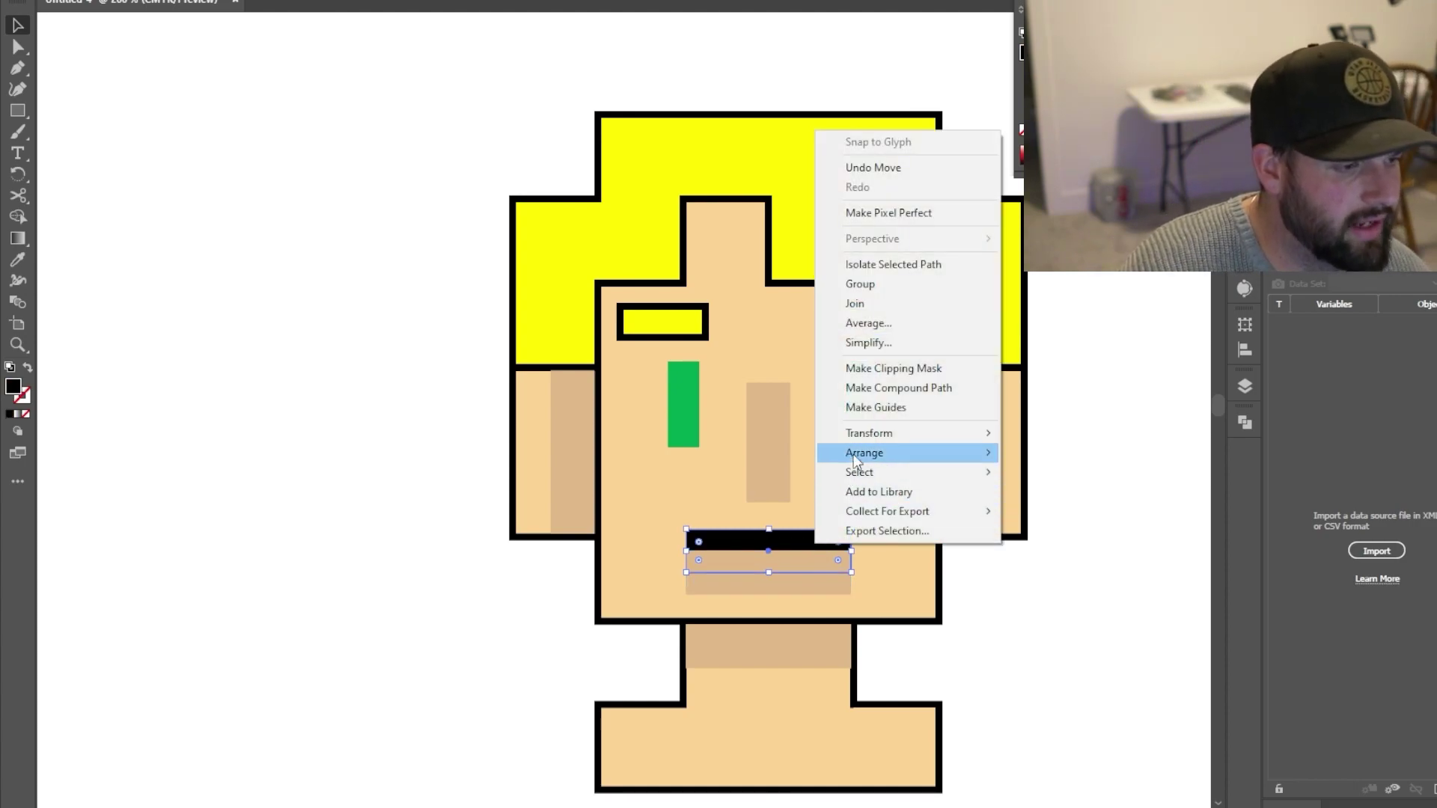
pyautogui.moveTo(988, 453)
pyautogui.click(1079, 452)
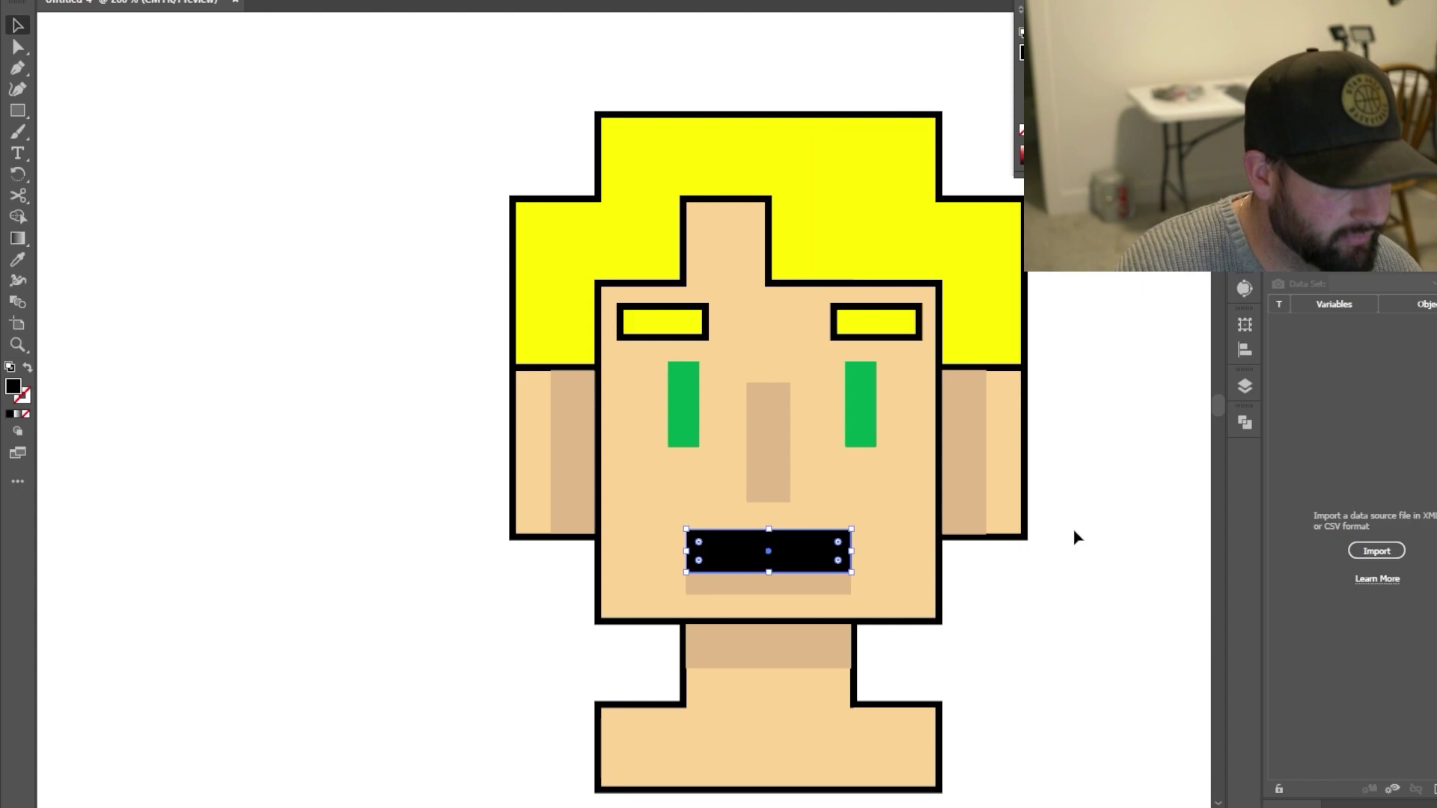
pyautogui.click(1055, 593)
pyautogui.click(818, 736)
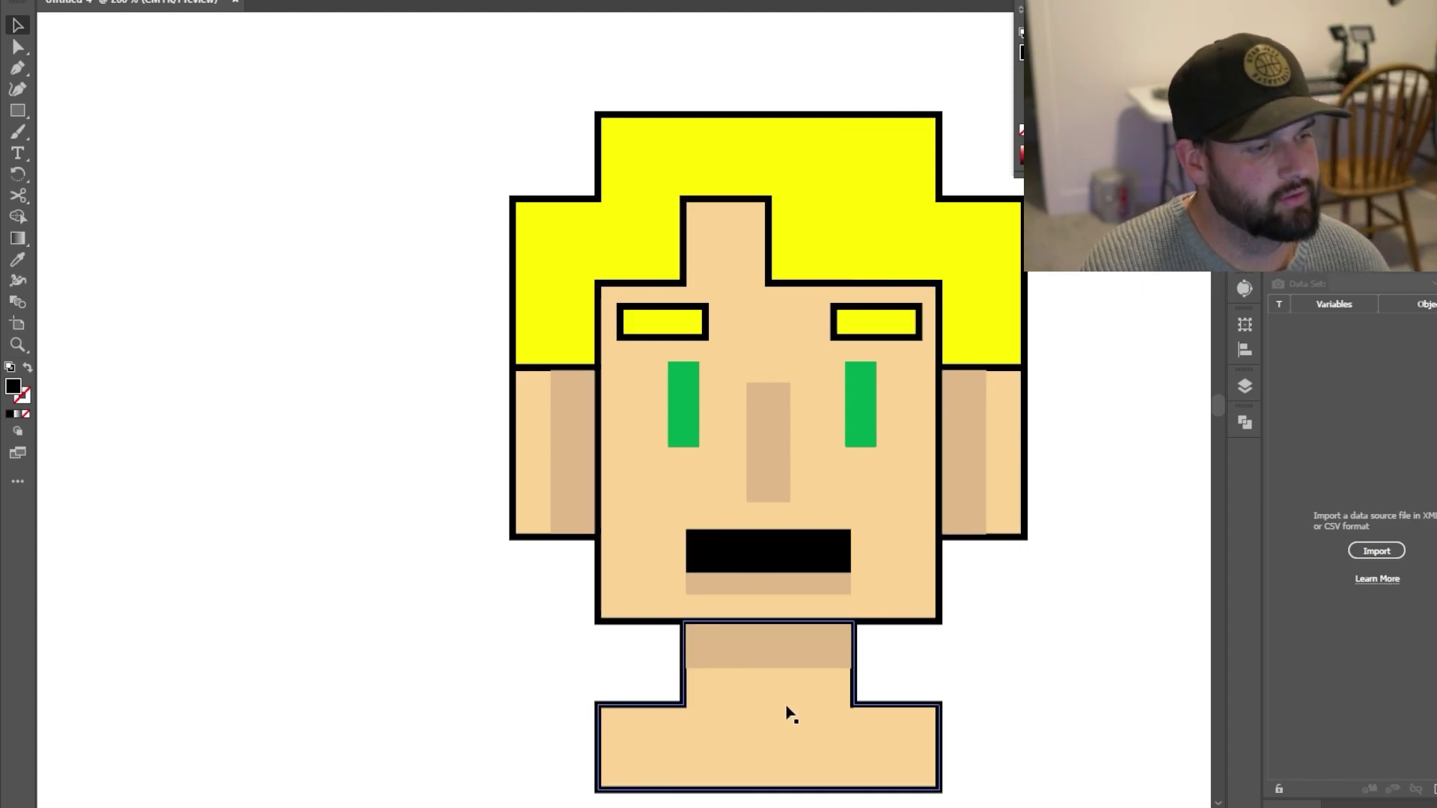
# Step: Draw a vertical line down the neck's left side and eyedrop the neck's thick black stroke onto it
pyautogui.moveTo(684, 702); pyautogui.dragTo(658, 565)
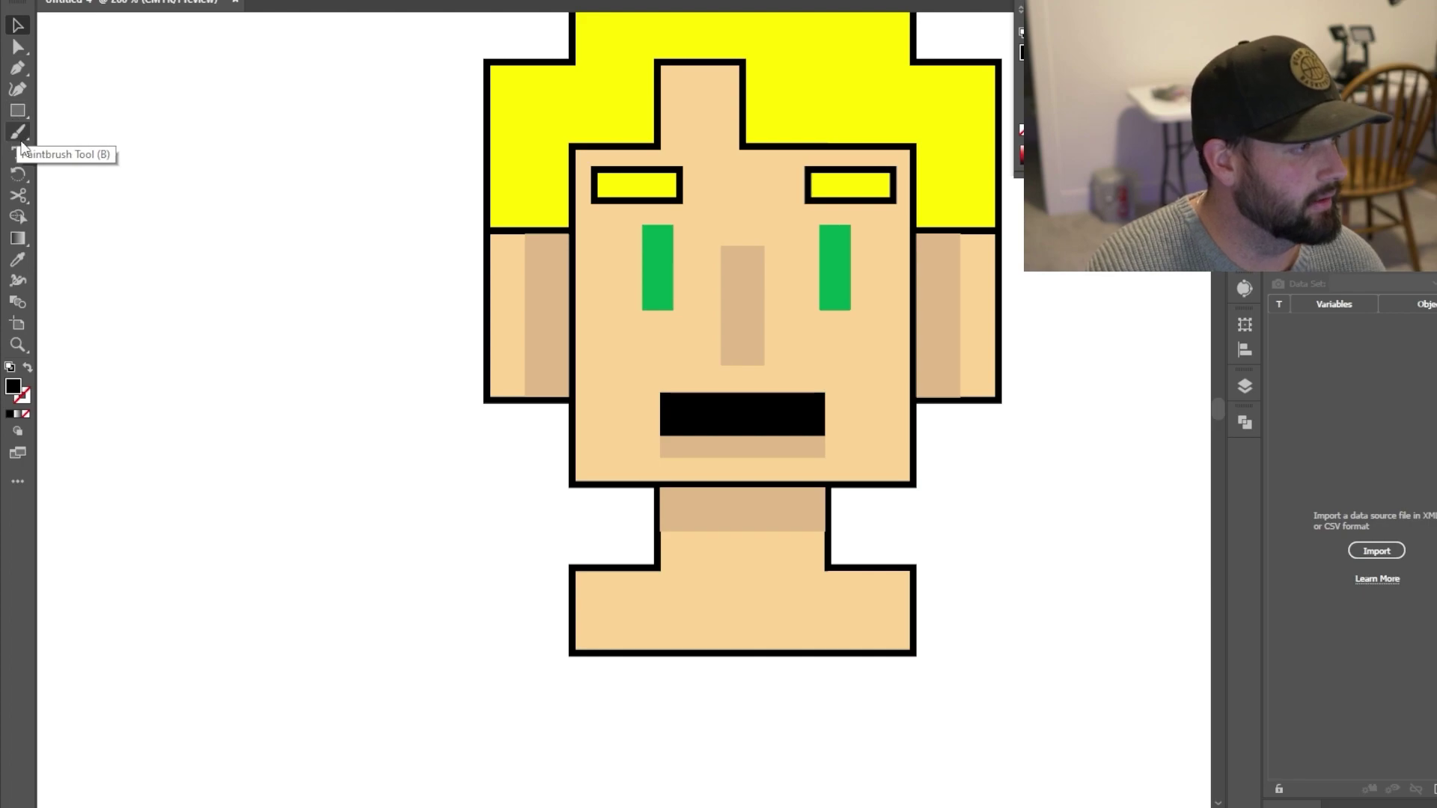
pyautogui.click(18, 110)
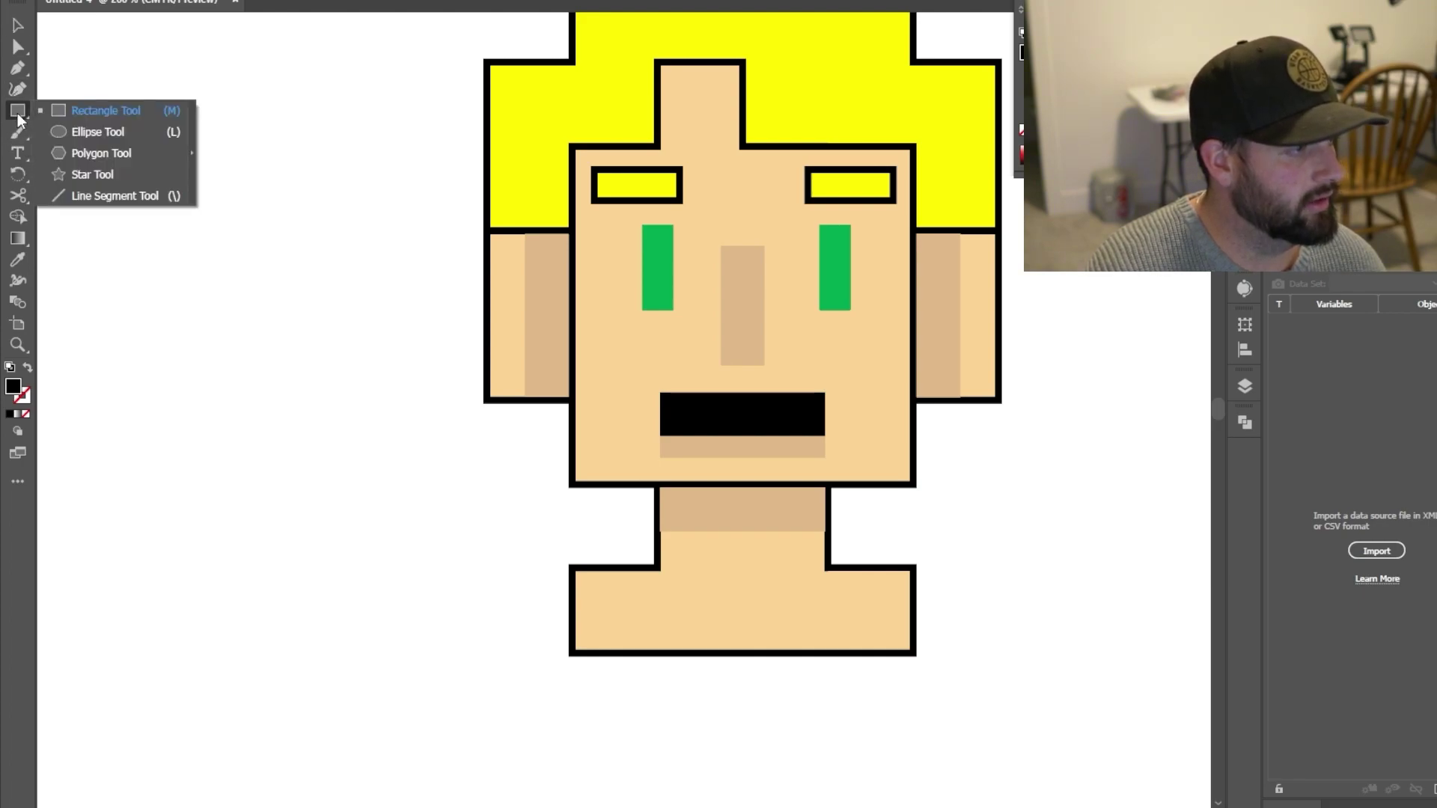
pyautogui.click(109, 196)
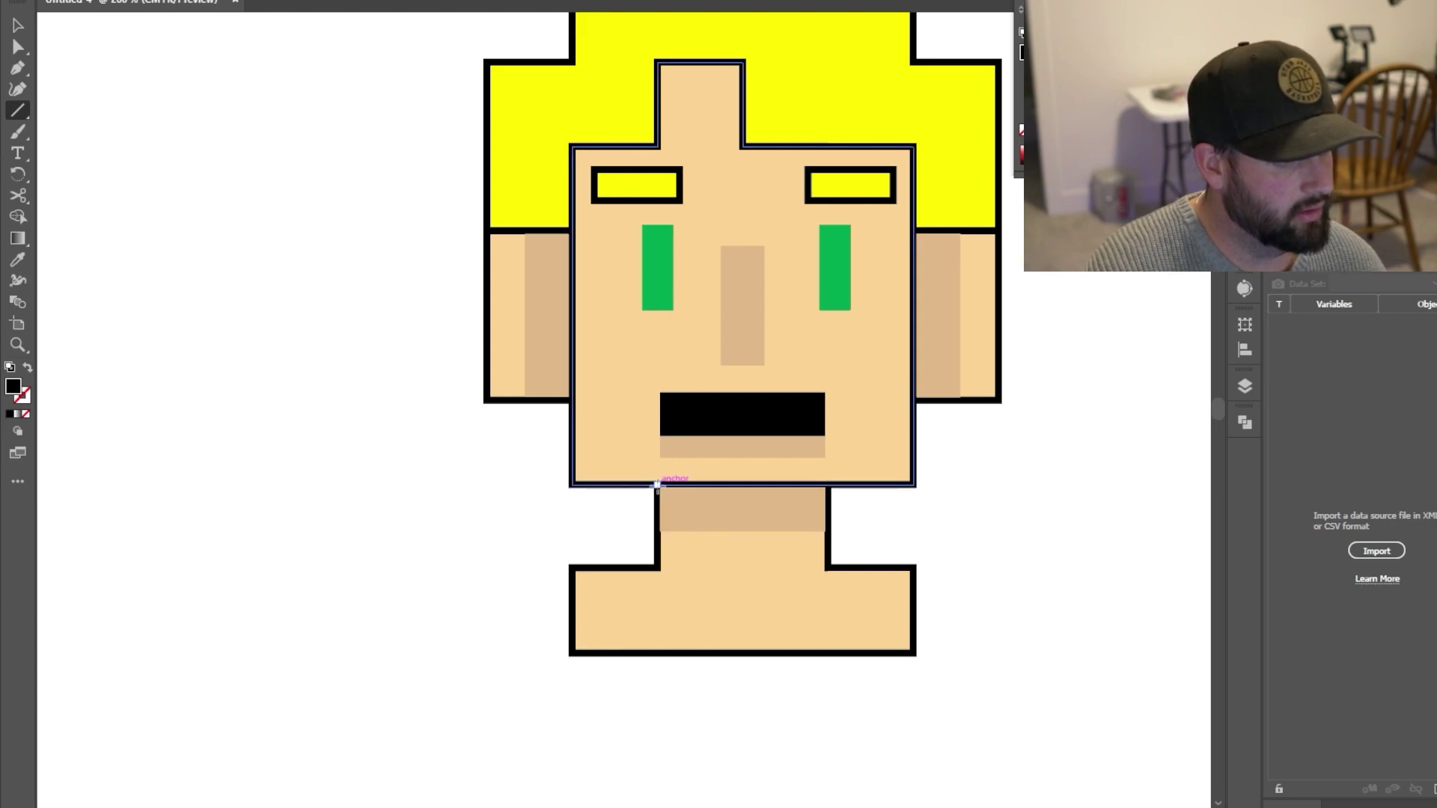
pyautogui.moveTo(658, 485); pyautogui.dragTo(657, 604)
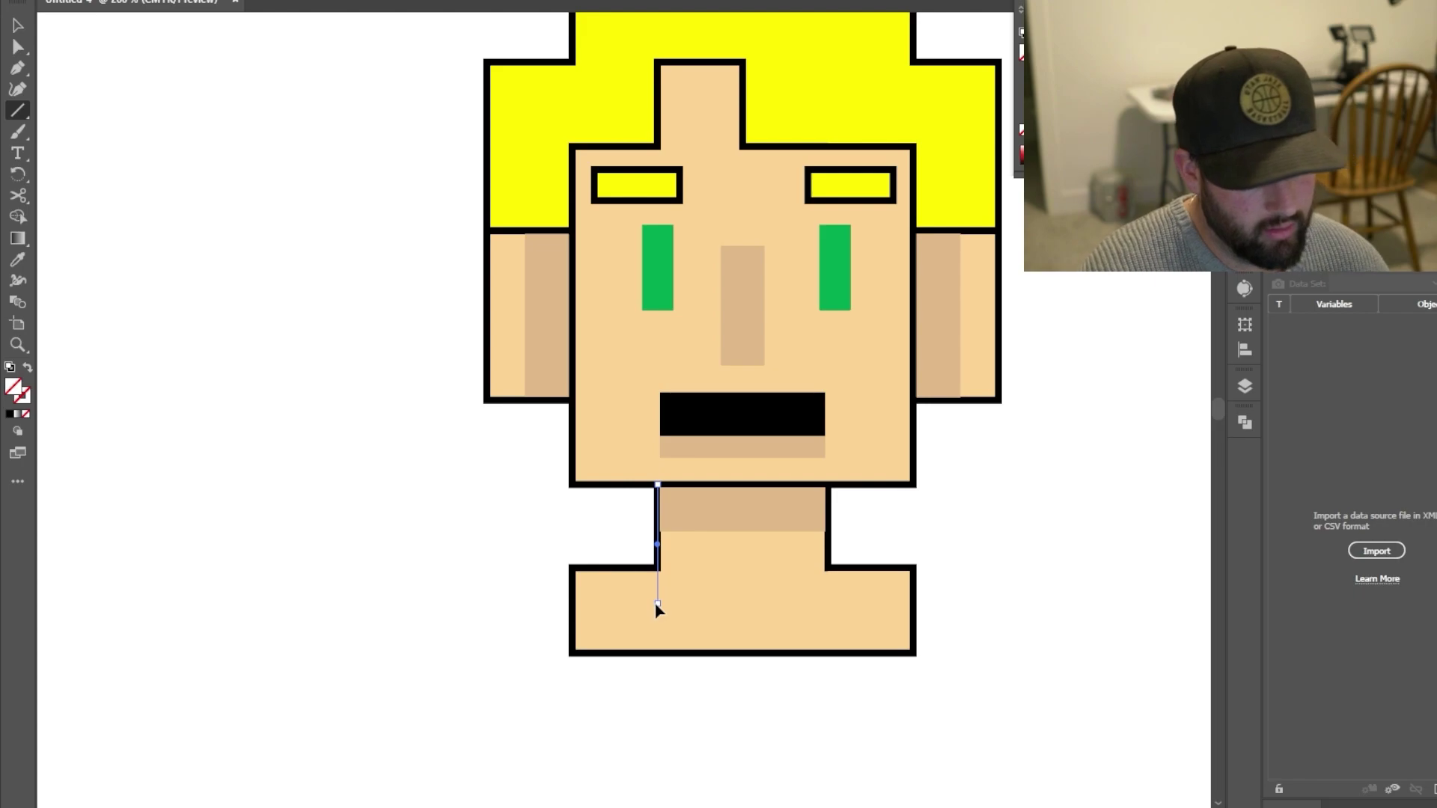
pyautogui.press('i')
pyautogui.keyDown('ctrl'); pyautogui.keyDown('shift'); pyautogui.click(658, 596); pyautogui.keyUp('shift'); pyautogui.keyUp('ctrl')
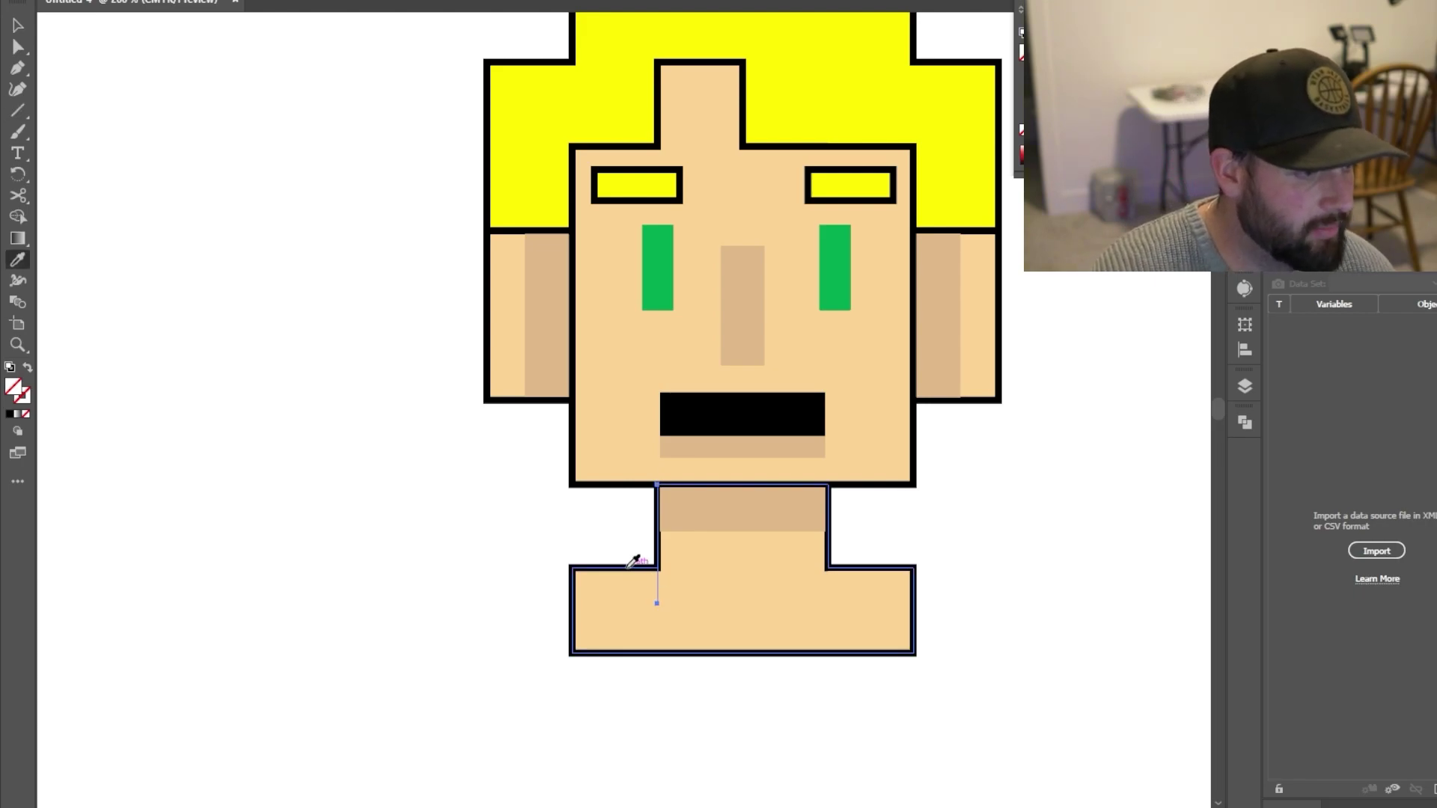
pyautogui.click(630, 566)
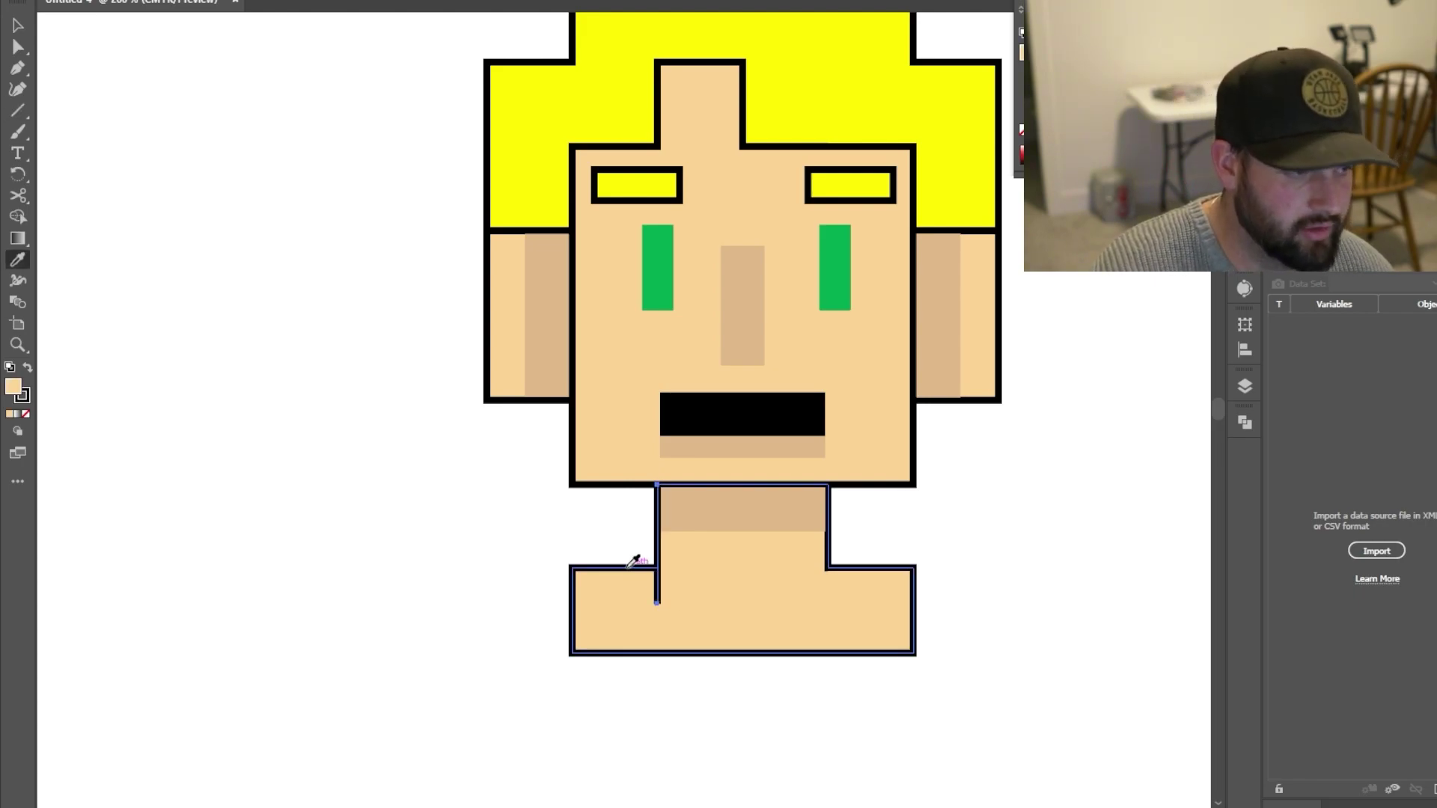
pyautogui.keyDown('ctrl'); pyautogui.keyDown('shift'); pyautogui.click(652, 571); pyautogui.keyUp('shift'); pyautogui.keyUp('ctrl')
# Step: Paste a copy of the neck line and align it on the neck's right edge
pyautogui.press('v')
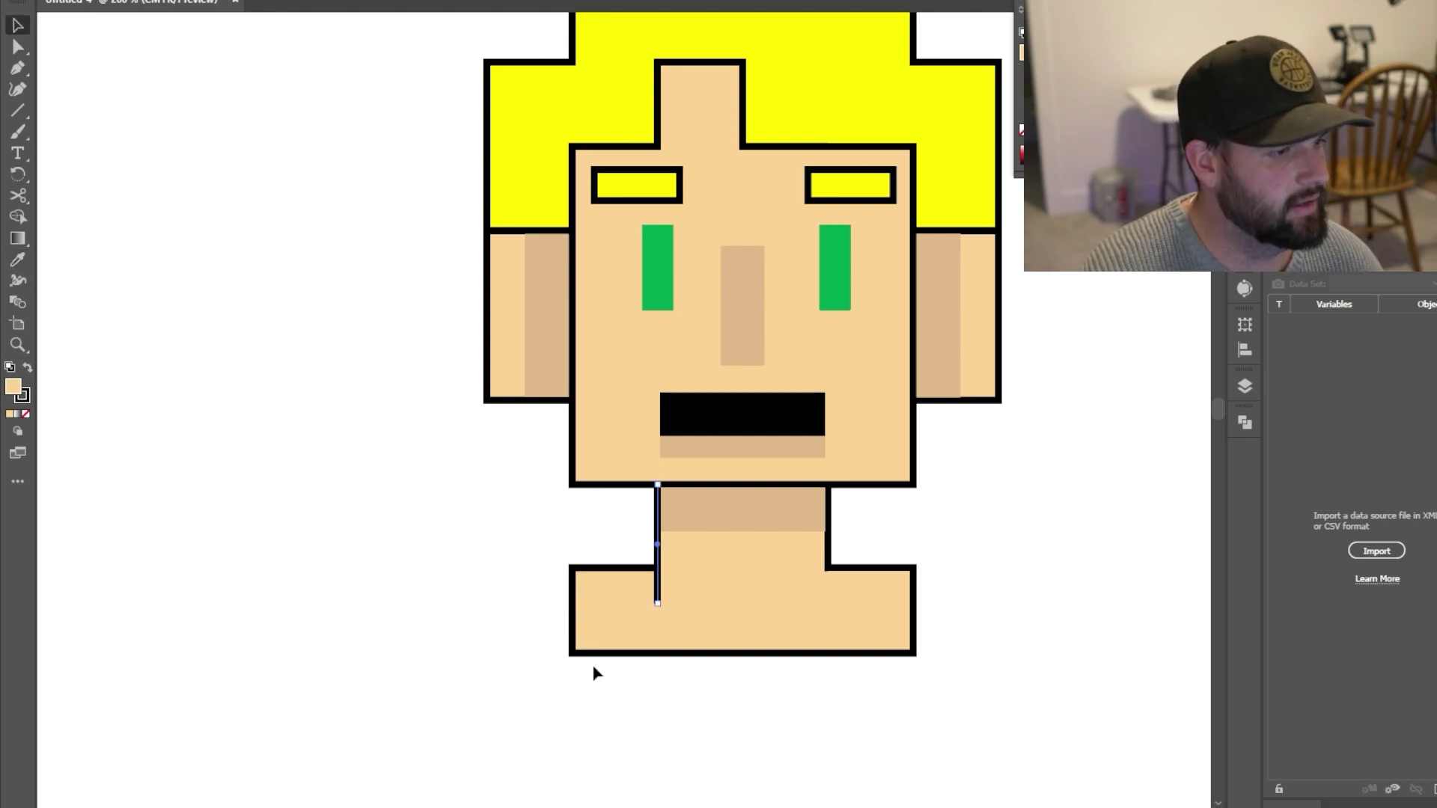
pyautogui.hotkey('ctrl', 'v')
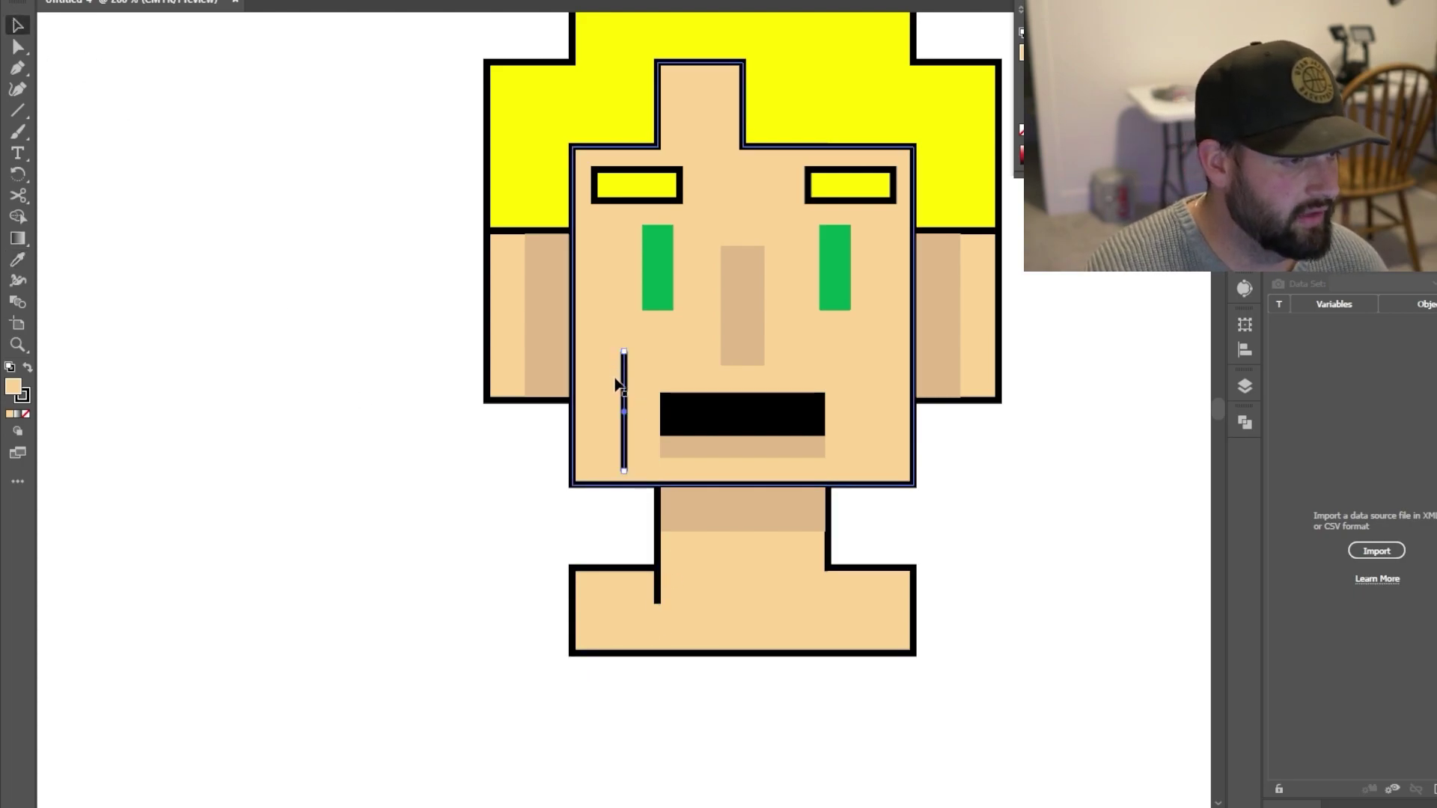
pyautogui.moveTo(625, 382); pyautogui.dragTo(1203, 581)
pyautogui.press('z')
pyautogui.press('v')
pyautogui.moveTo(833, 643); pyautogui.dragTo(849, 649)
pyautogui.press('z')
pyautogui.keyDown('alt'); pyautogui.click(898, 529); pyautogui.keyUp('alt')
pyautogui.keyDown('alt'); pyautogui.click(898, 529); pyautogui.keyUp('alt')
pyautogui.keyDown('alt'); pyautogui.click(898, 530); pyautogui.keyUp('alt')
pyautogui.keyDown('alt'); pyautogui.click(898, 529); pyautogui.keyUp('alt')
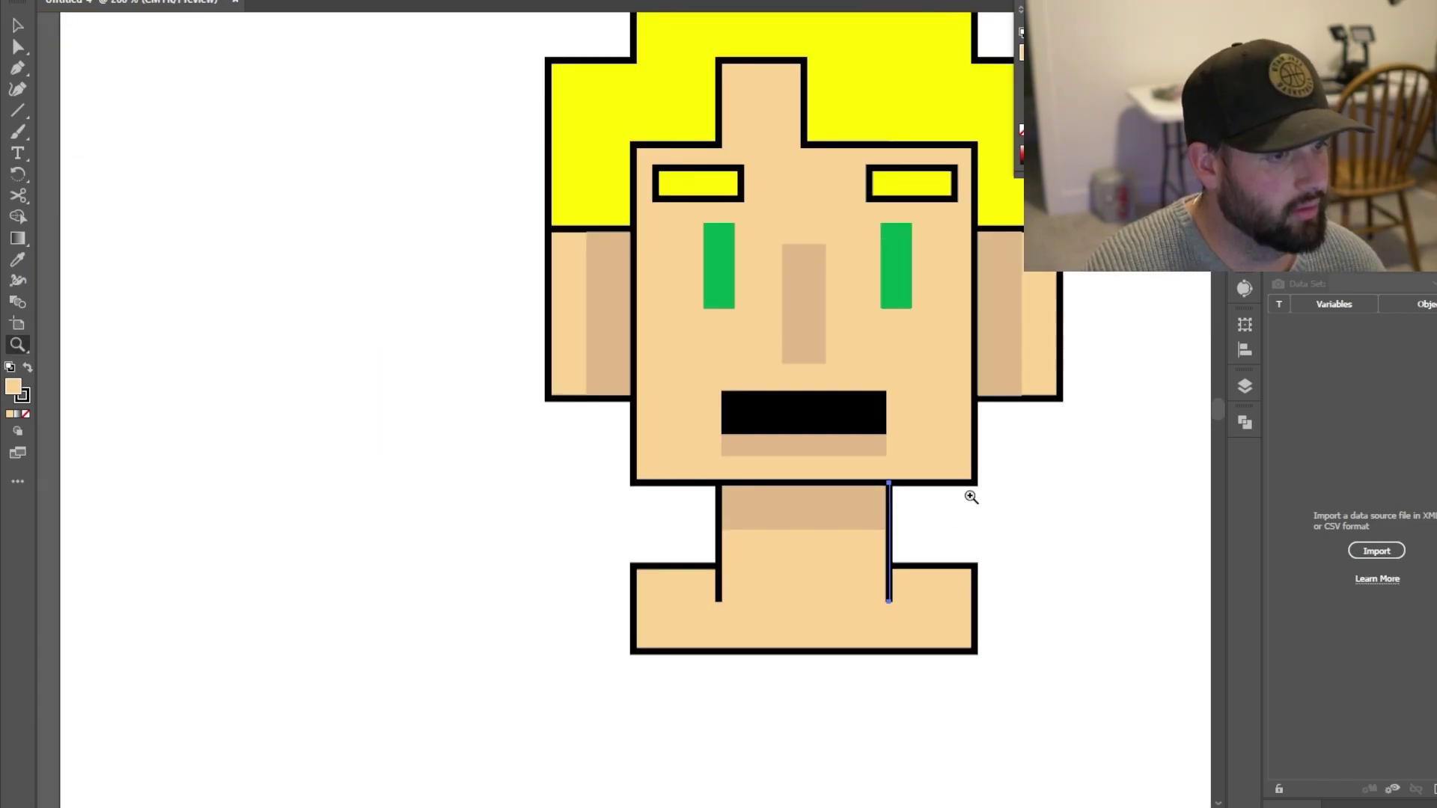
pyautogui.moveTo(996, 427); pyautogui.dragTo(928, 478)
pyautogui.keyDown('alt'); pyautogui.click(930, 464); pyautogui.keyUp('alt')
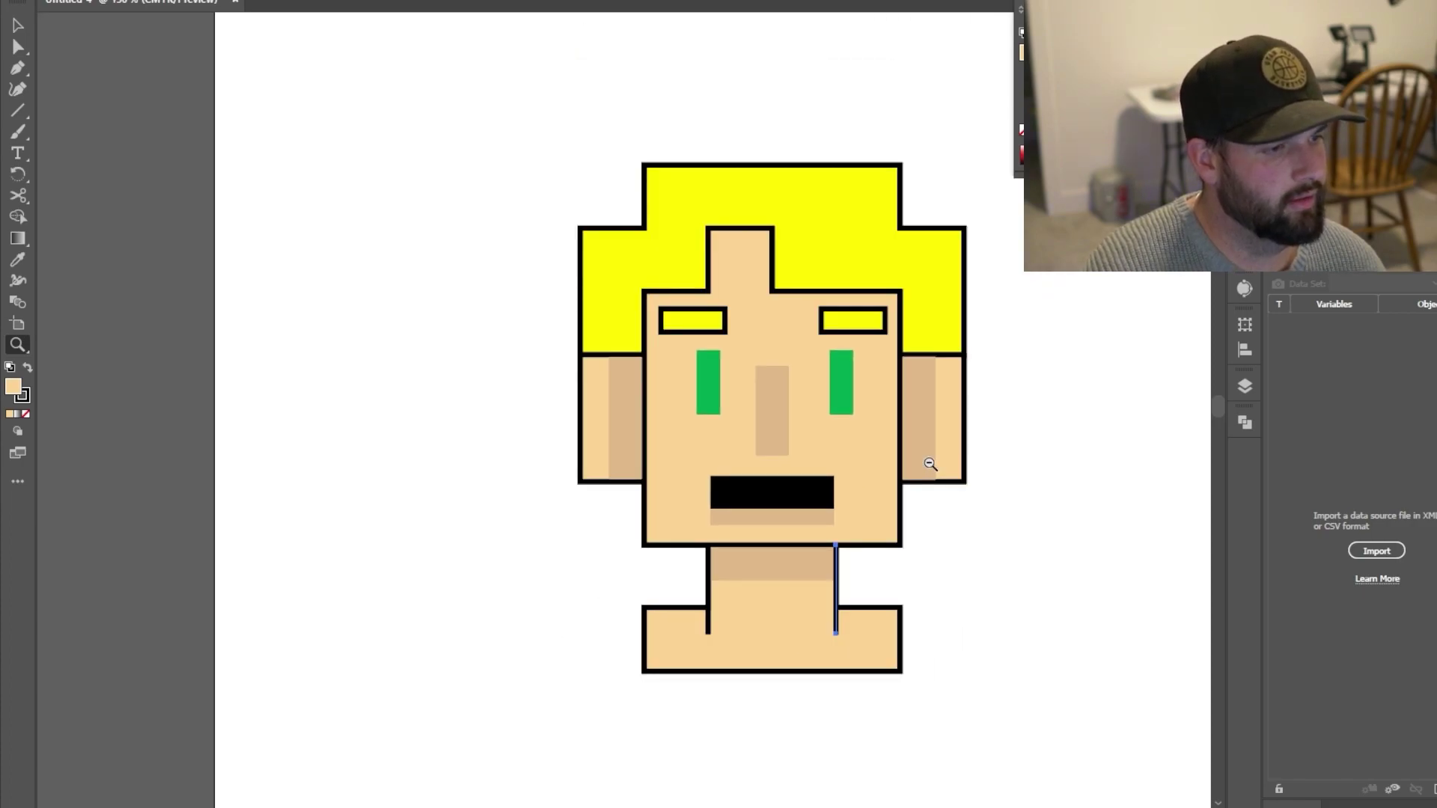
pyautogui.click(18, 26)
pyautogui.hotkey('ctrl', '-')
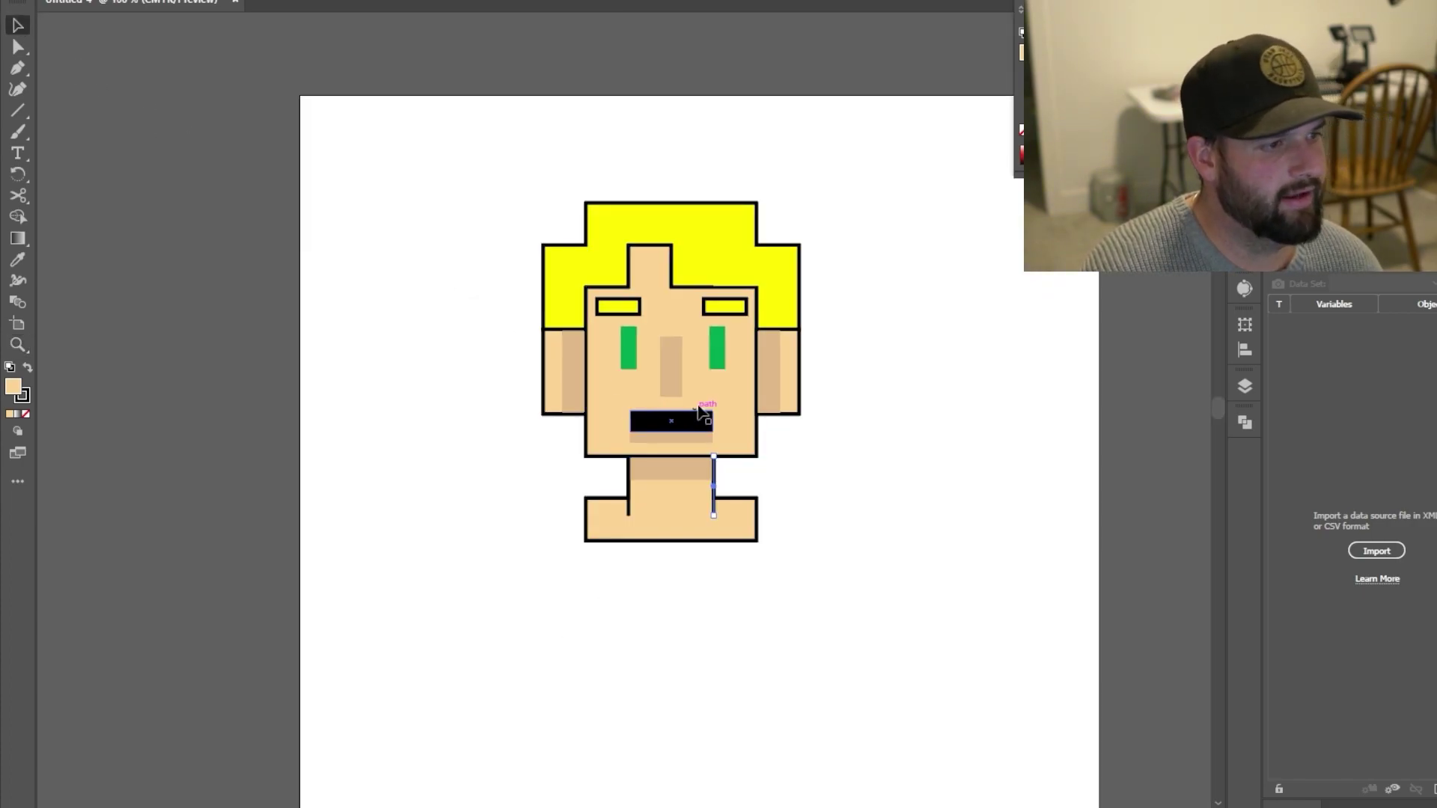
pyautogui.moveTo(842, 164); pyautogui.dragTo(503, 587)
# Step: Select the whole head and move it to the centre of the artboard
pyautogui.scroll(-2, 774, 434)
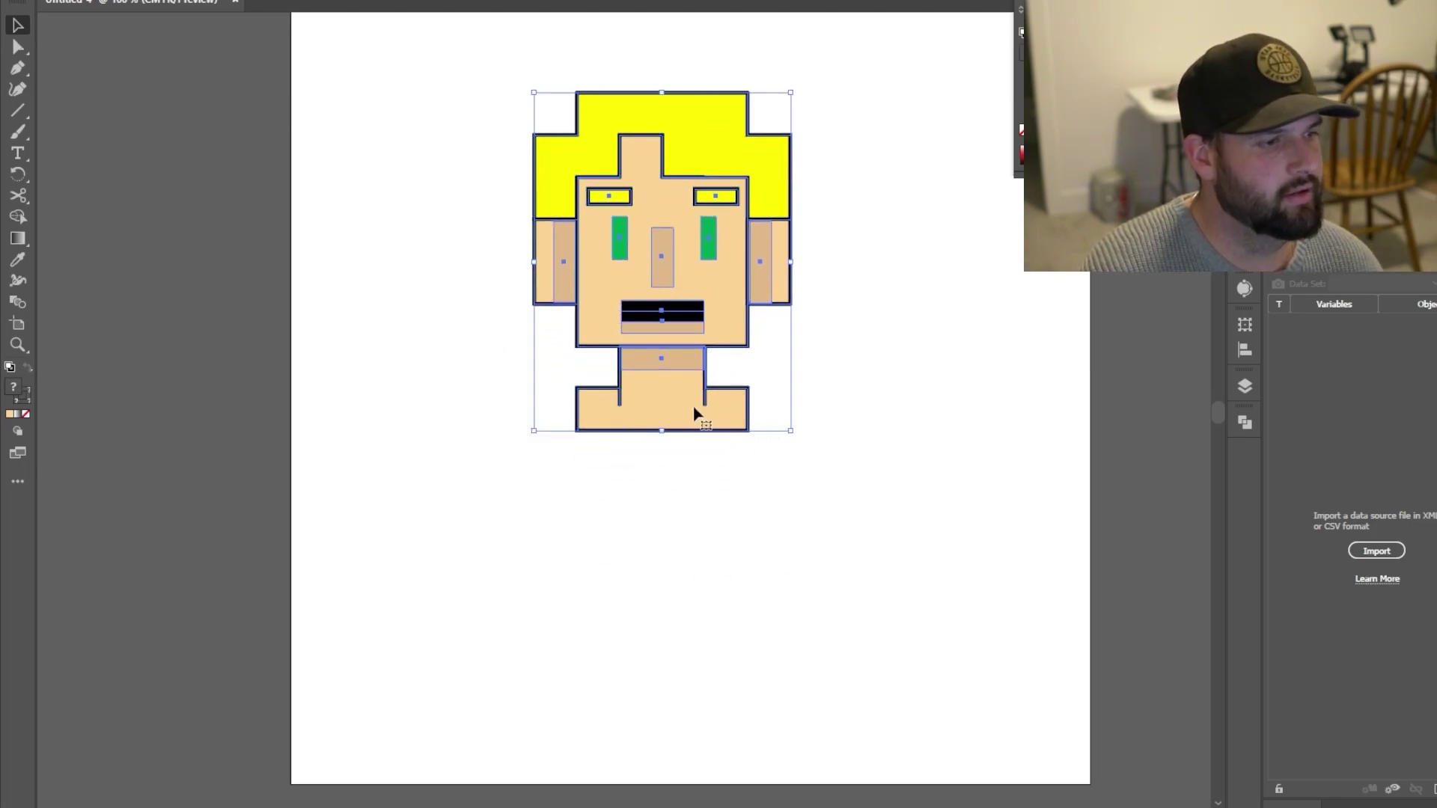
pyautogui.moveTo(687, 395); pyautogui.dragTo(719, 454)
pyautogui.click(442, 397)
pyautogui.press('z')
pyautogui.keyDown('alt'); pyautogui.click(443, 382); pyautogui.keyUp('alt')
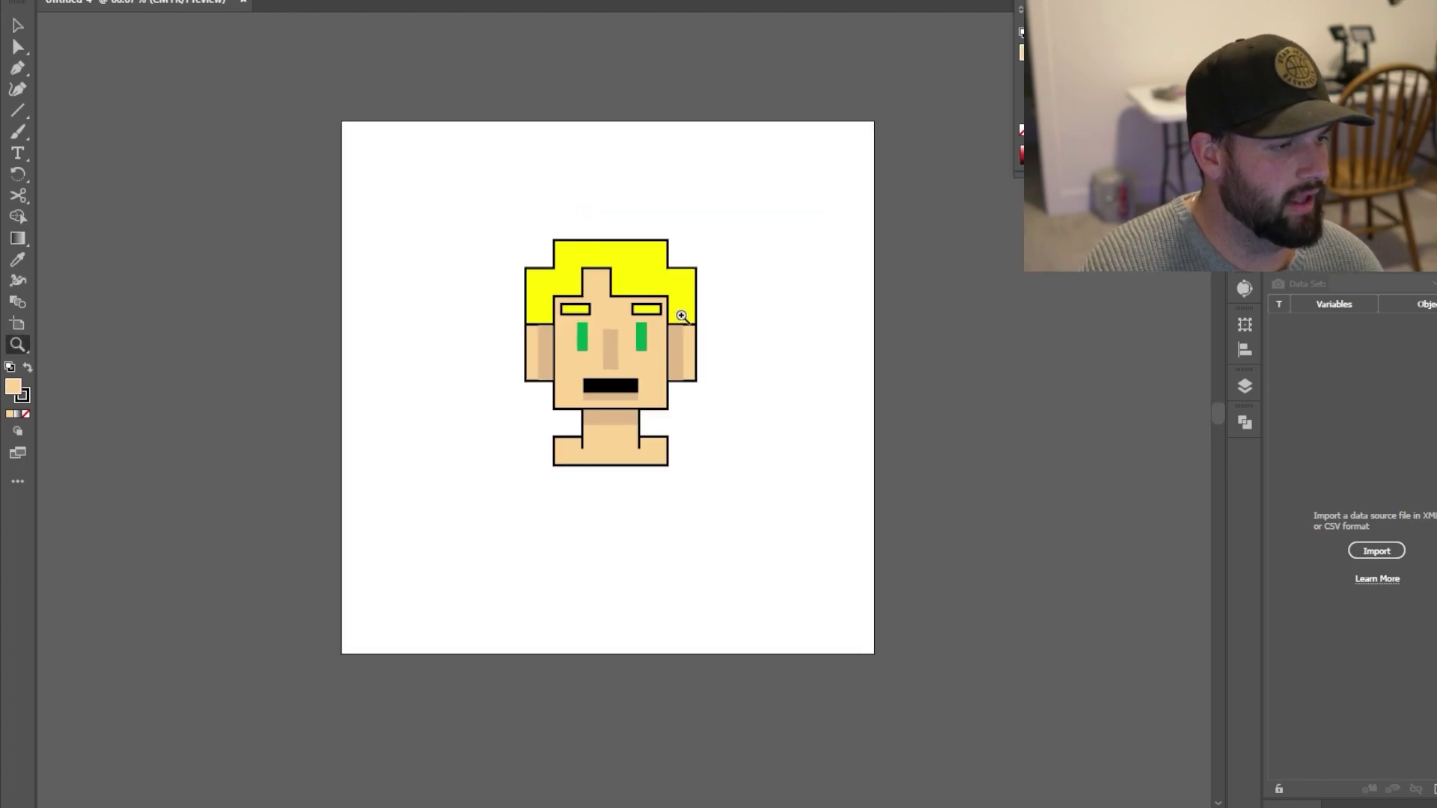
pyautogui.press('v')
pyautogui.moveTo(768, 209); pyautogui.dragTo(433, 500)
pyautogui.moveTo(607, 447); pyautogui.dragTo(605, 480)
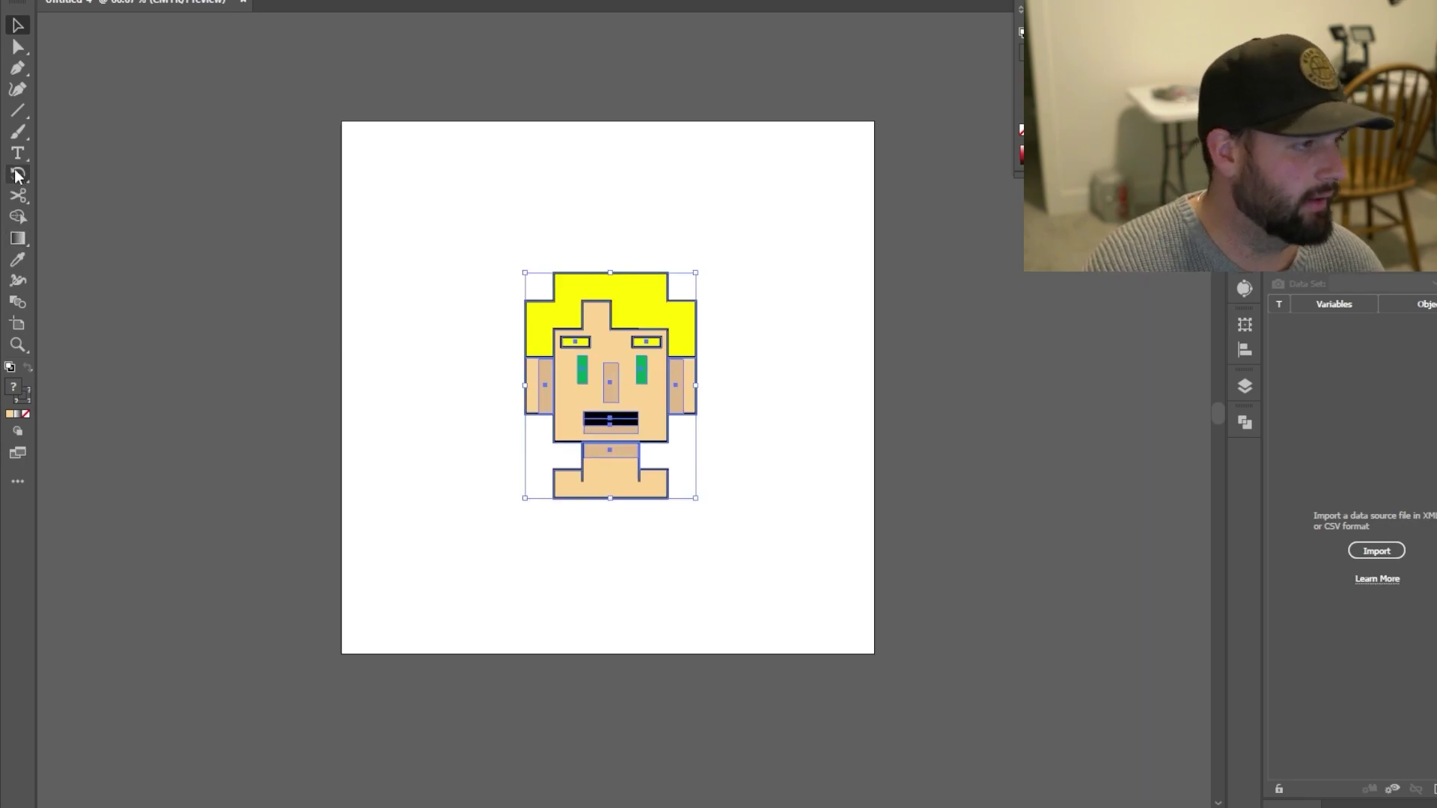
# Step: Draw a 10 by 10 inch square over the artboard, fill it CMYK Green, and send it to back
pyautogui.click(20, 109)
pyautogui.click(20, 109)
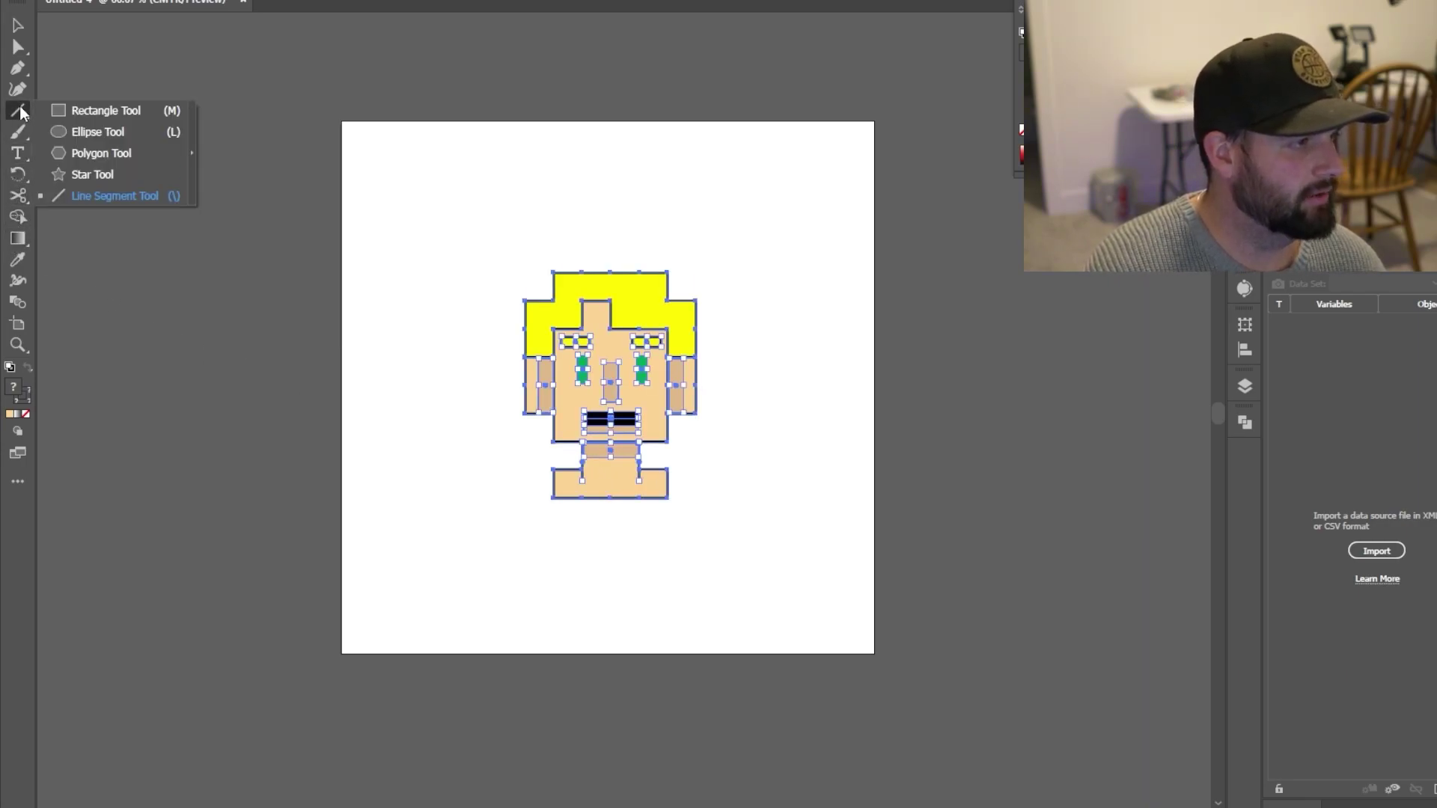
pyautogui.click(64, 114)
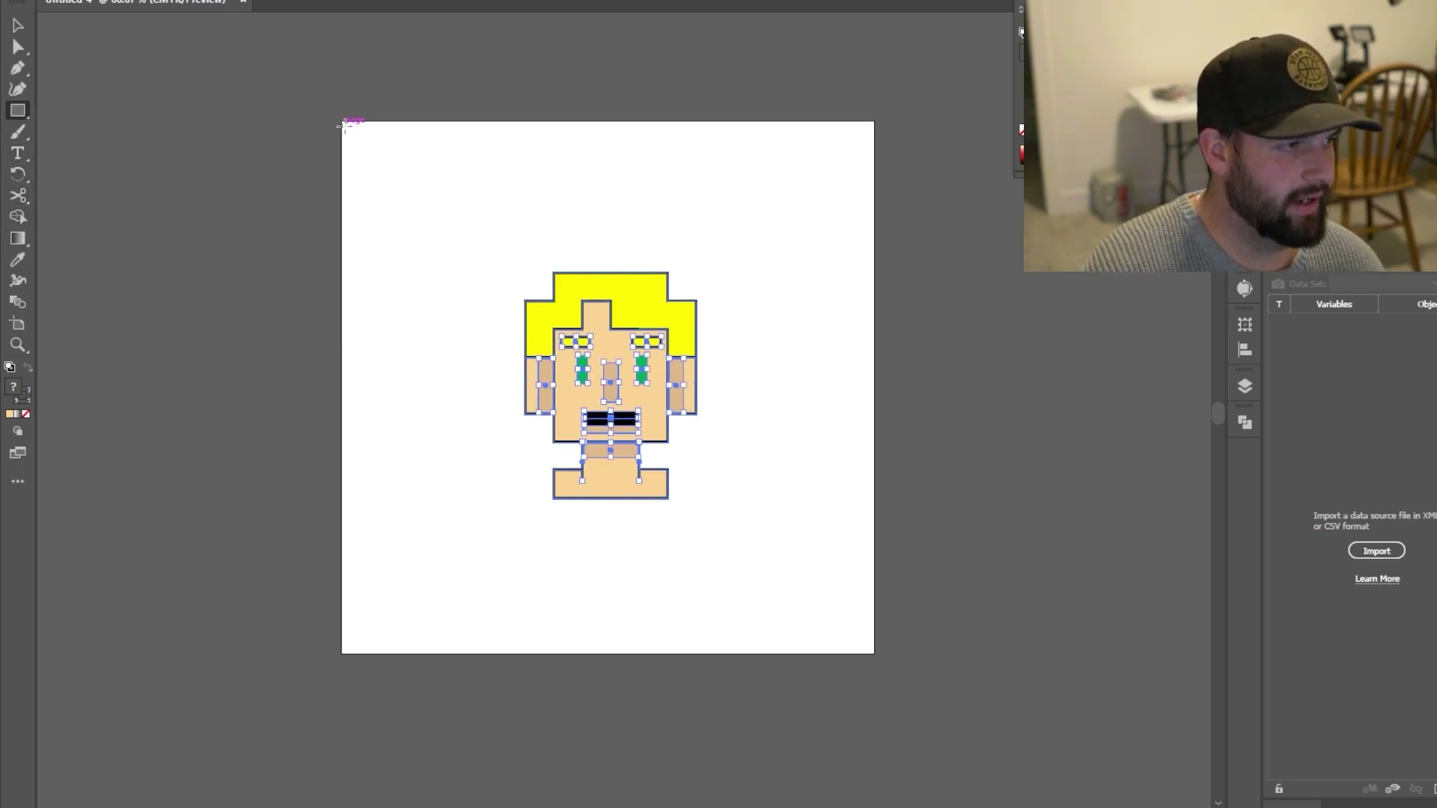
pyautogui.moveTo(342, 122); pyautogui.dragTo(875, 651)
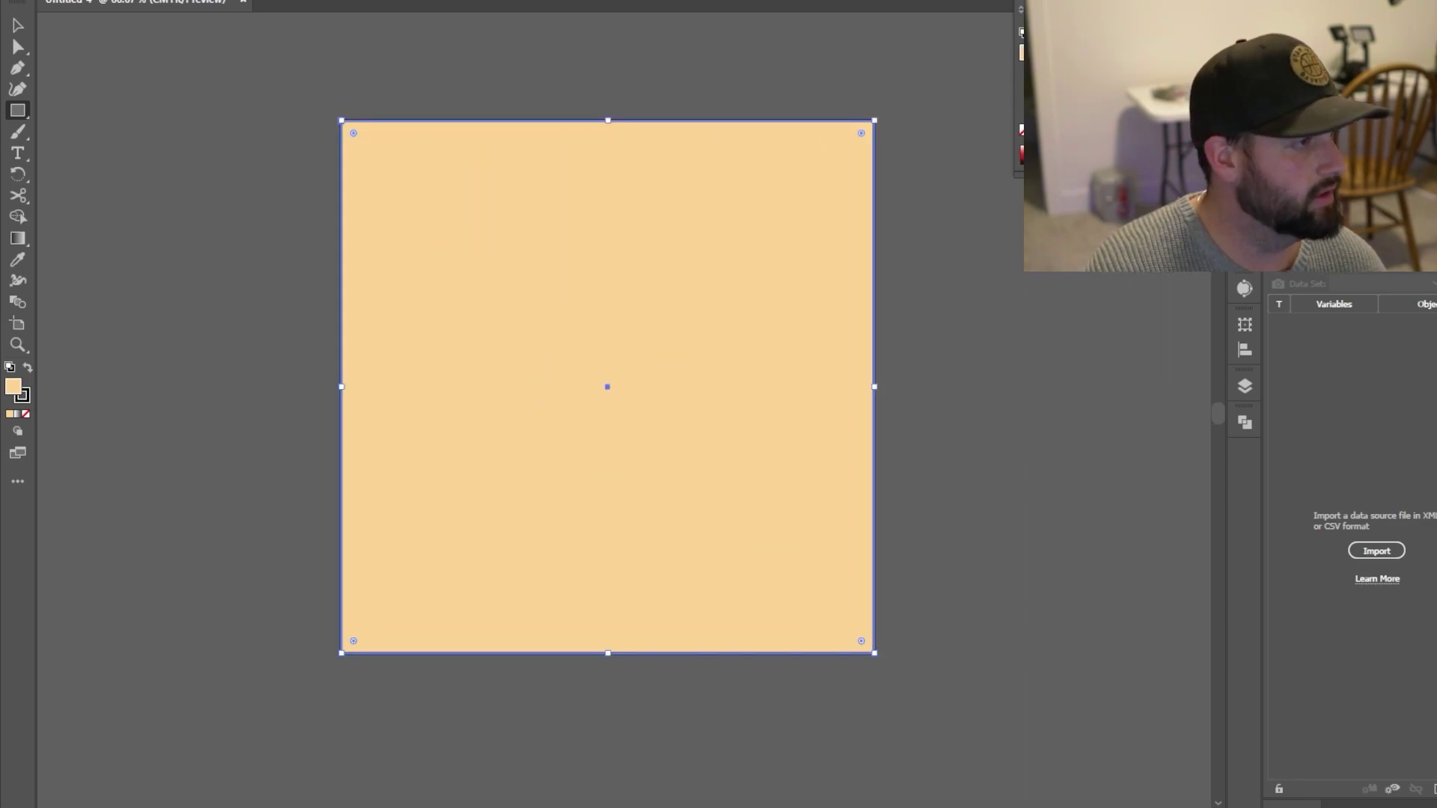
pyautogui.click(15, 2)
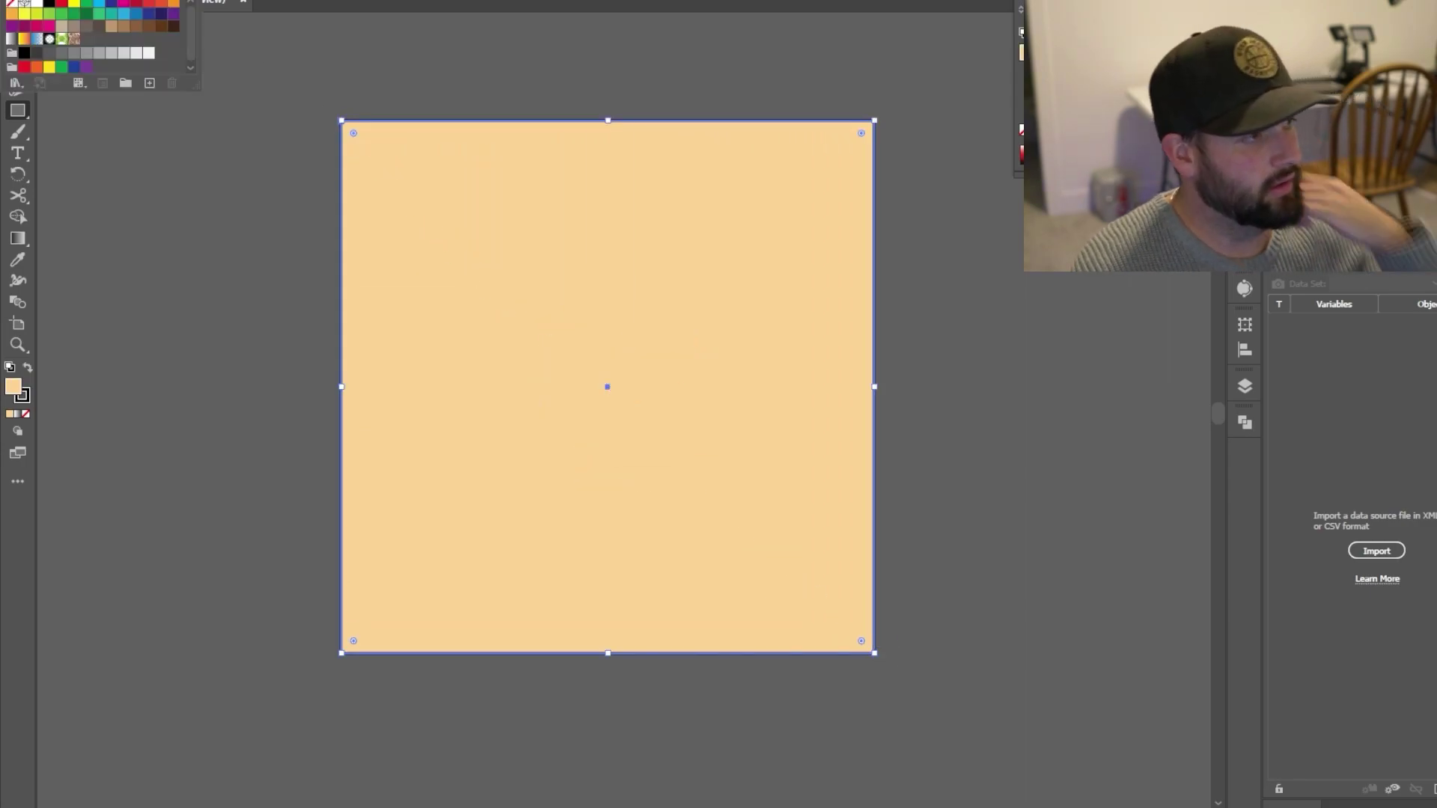
pyautogui.click(87, 6)
pyautogui.press('Escape')
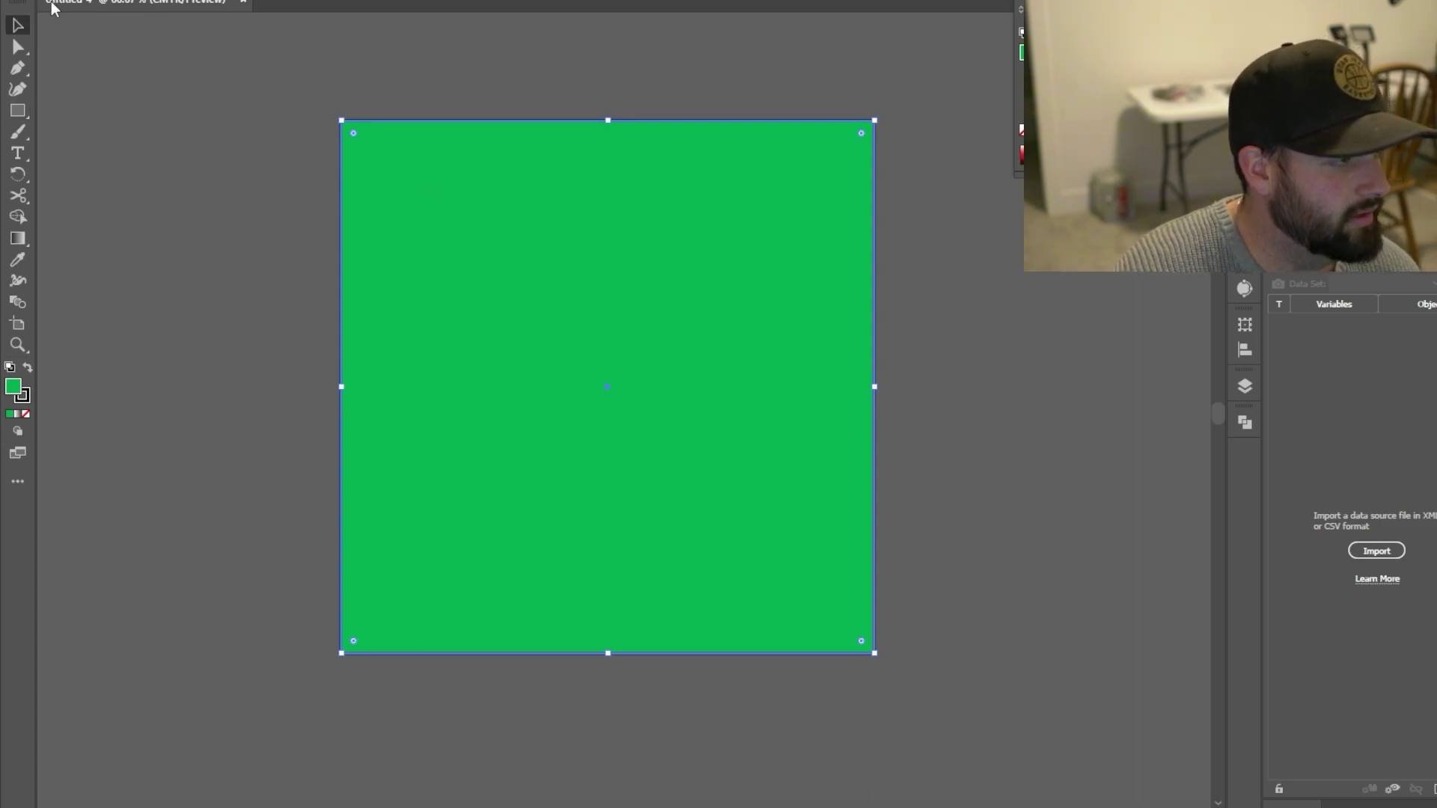
pyautogui.rightClick(466, 235)
pyautogui.moveTo(528, 557)
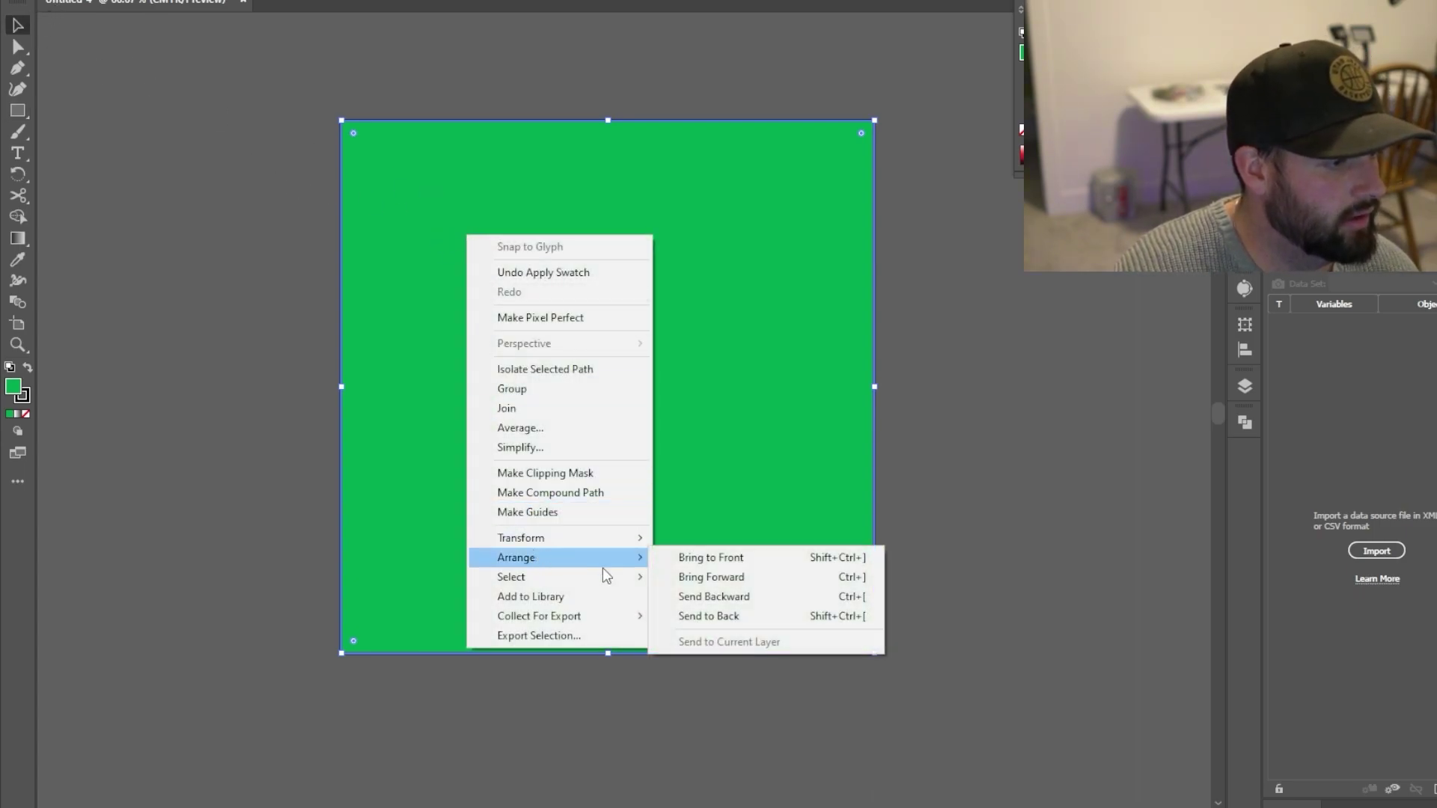
pyautogui.click(698, 611)
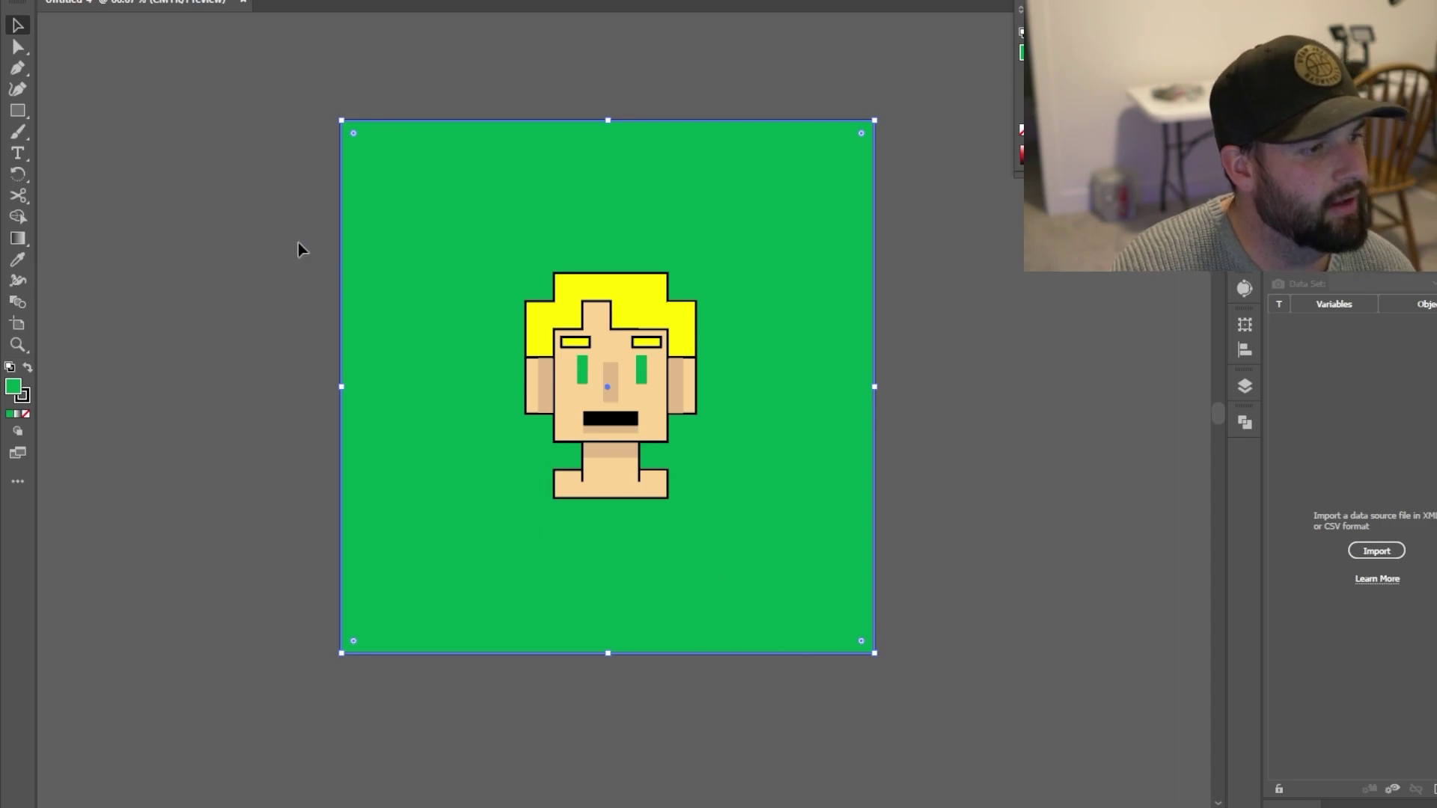
pyautogui.click(92, 114)
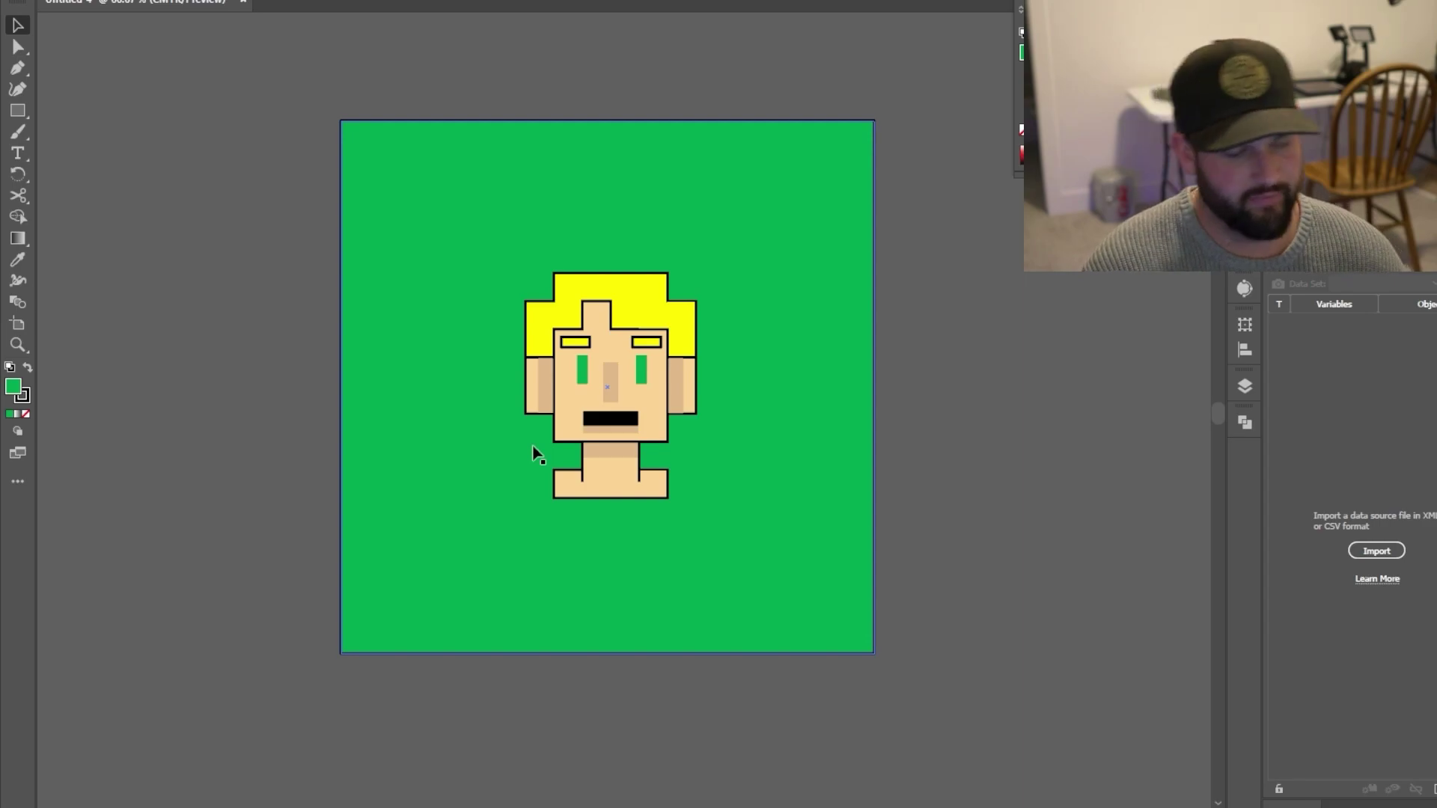
pyautogui.click(643, 369)
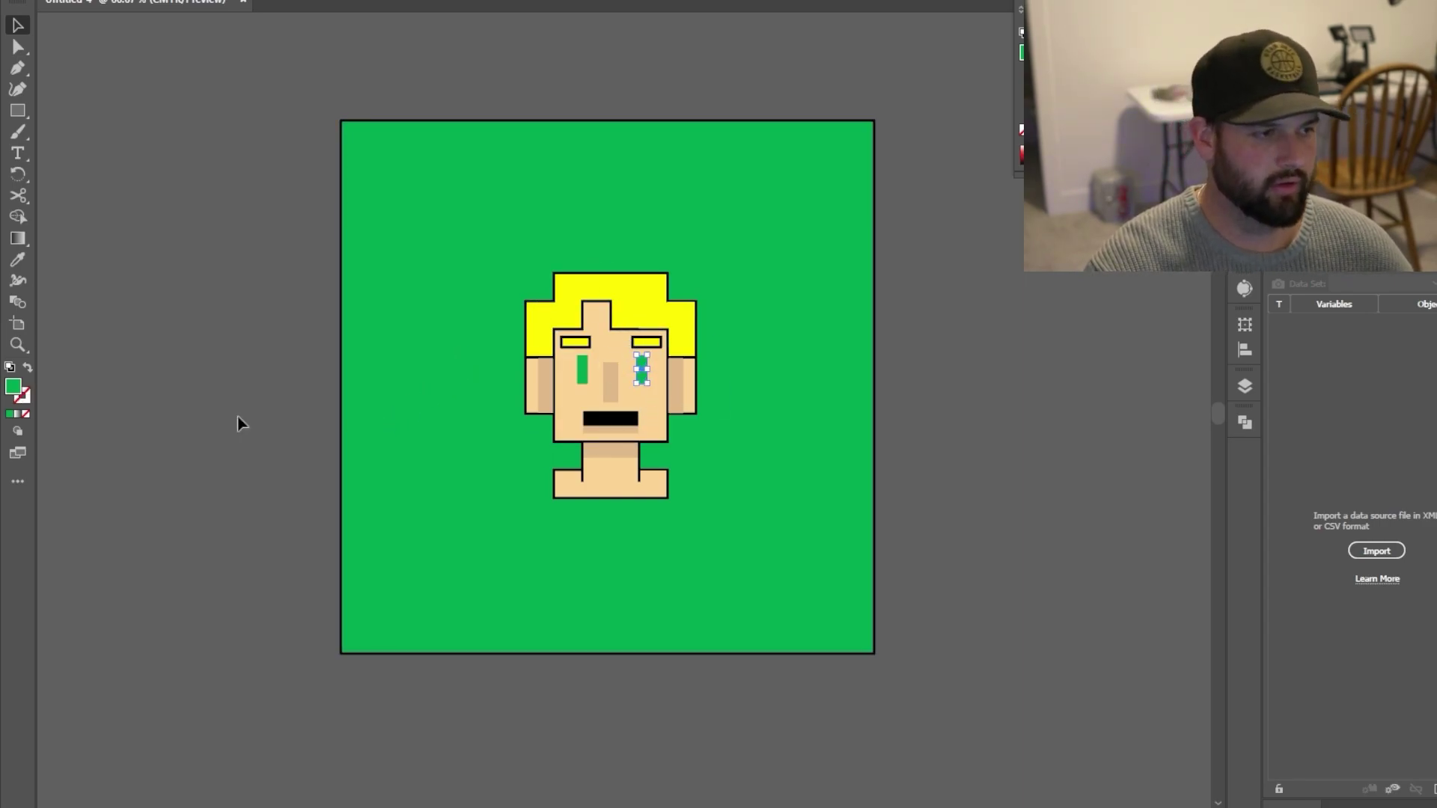